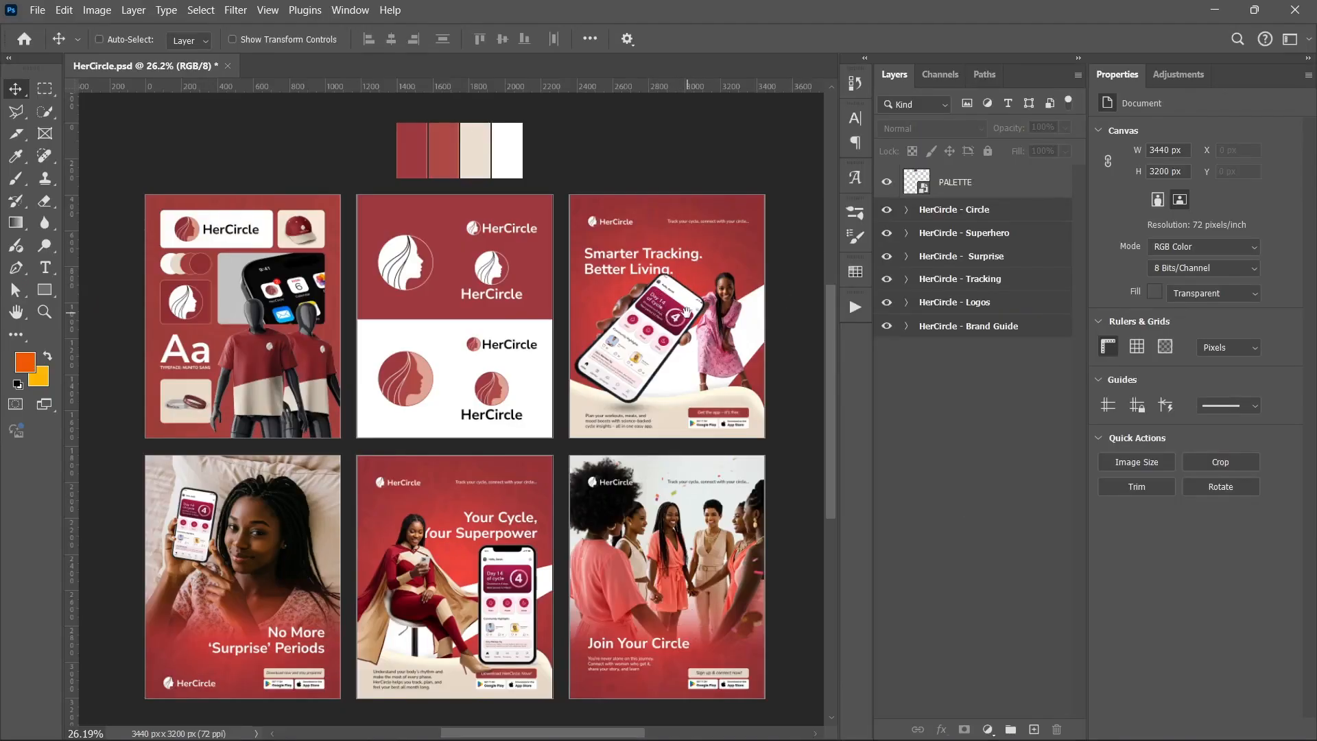
Examine the HerCircle poster artboards, zooming in and out over each design and the colour palette
drag(686, 317, 531, 332)
scroll(530, 332, up, 5)
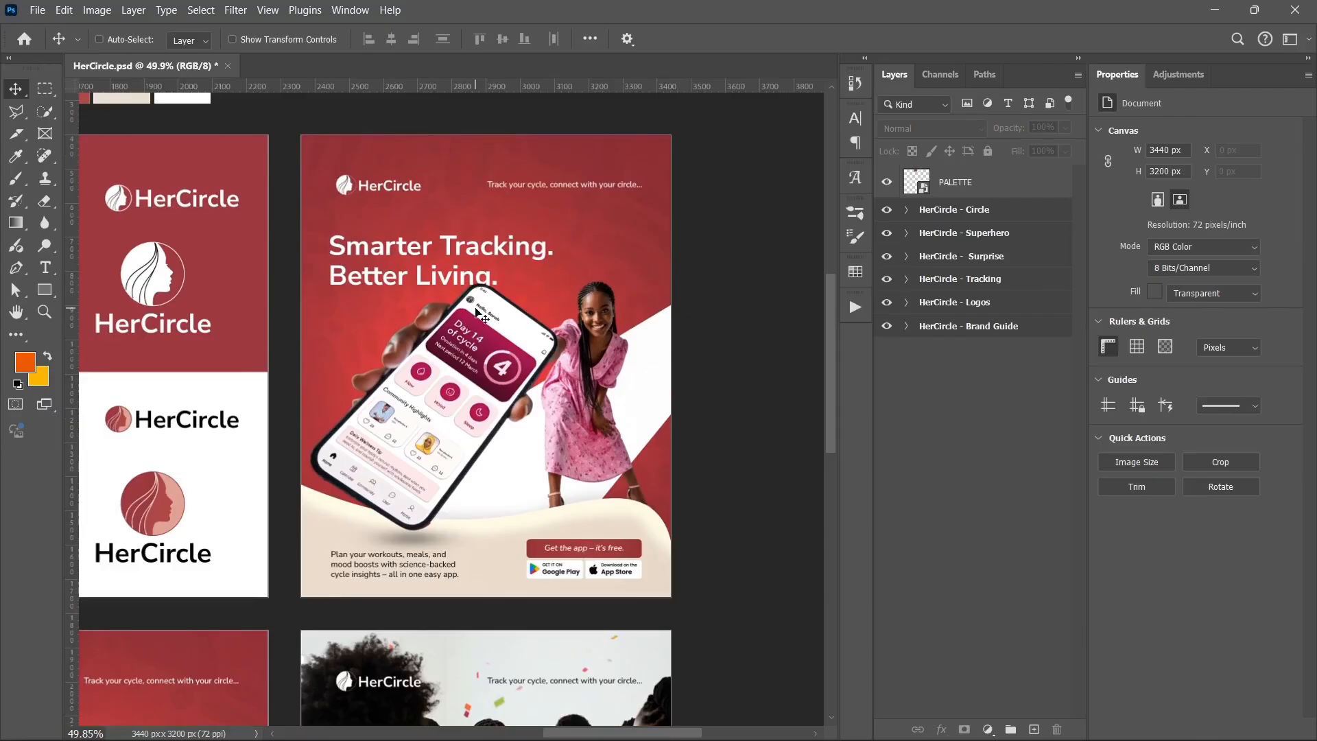
drag(487, 330, 487, 358)
scroll(484, 356, up, 1)
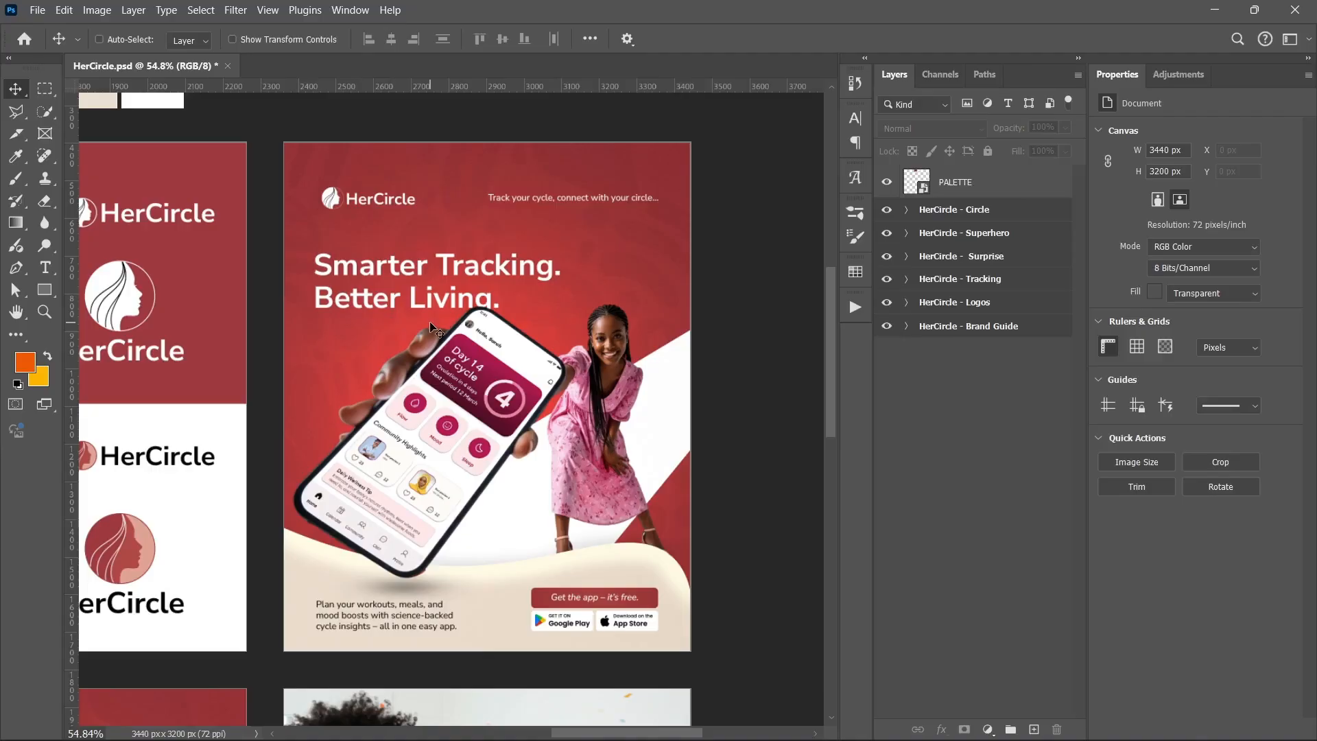
scroll(340, 365, down, 8)
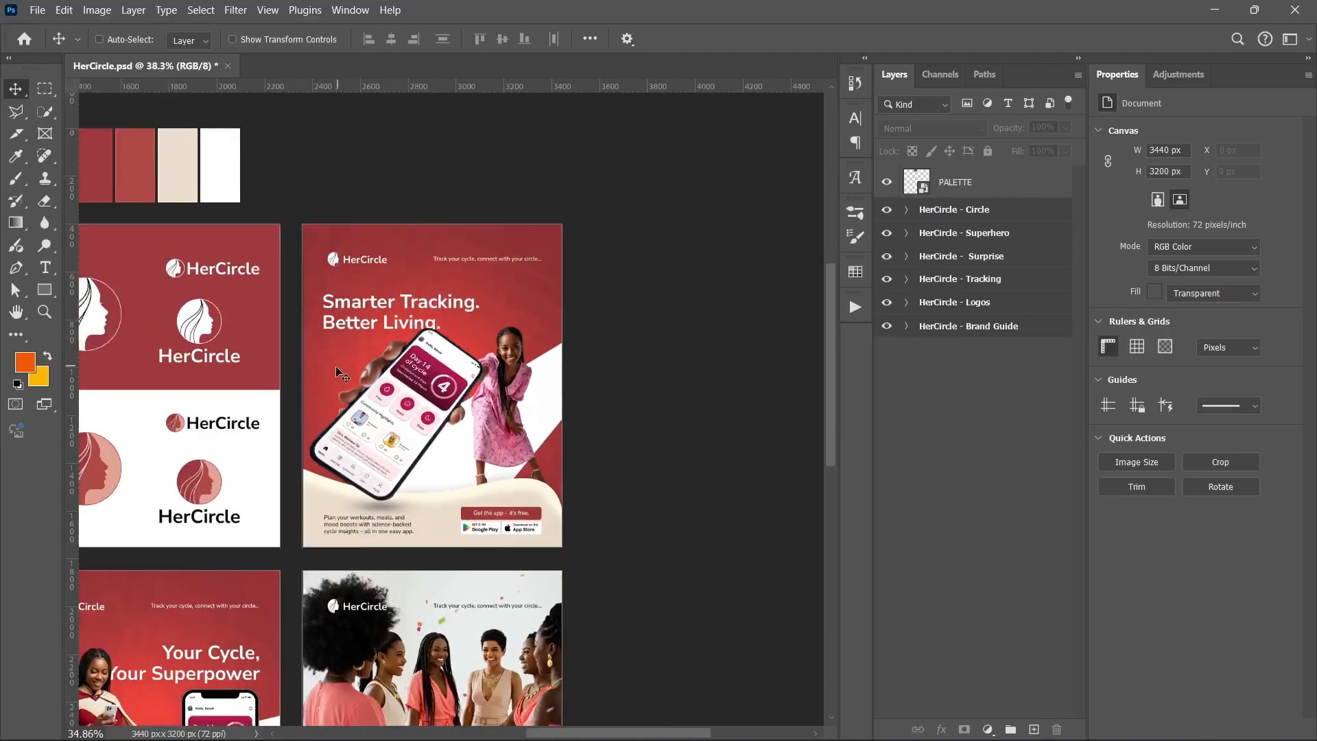
drag(211, 387, 358, 397)
scroll(359, 400, up, 8)
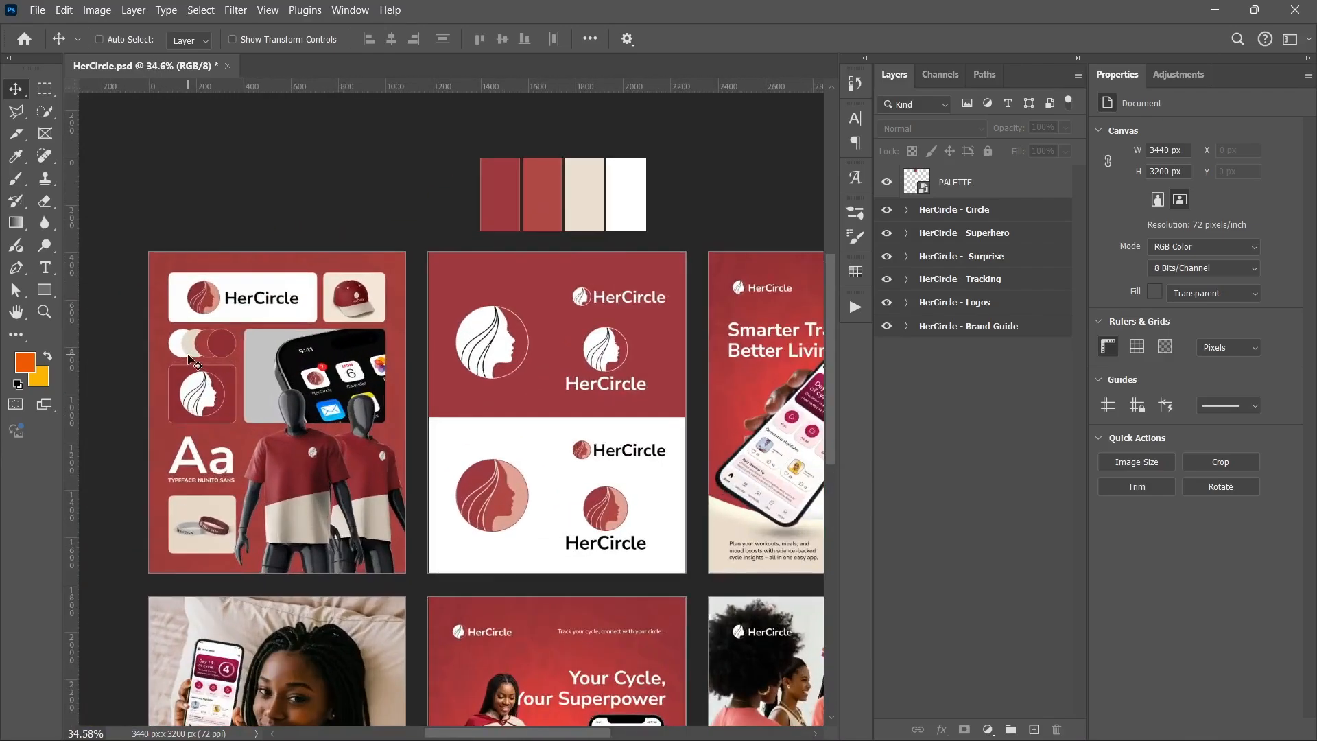
scroll(244, 374, down, 2)
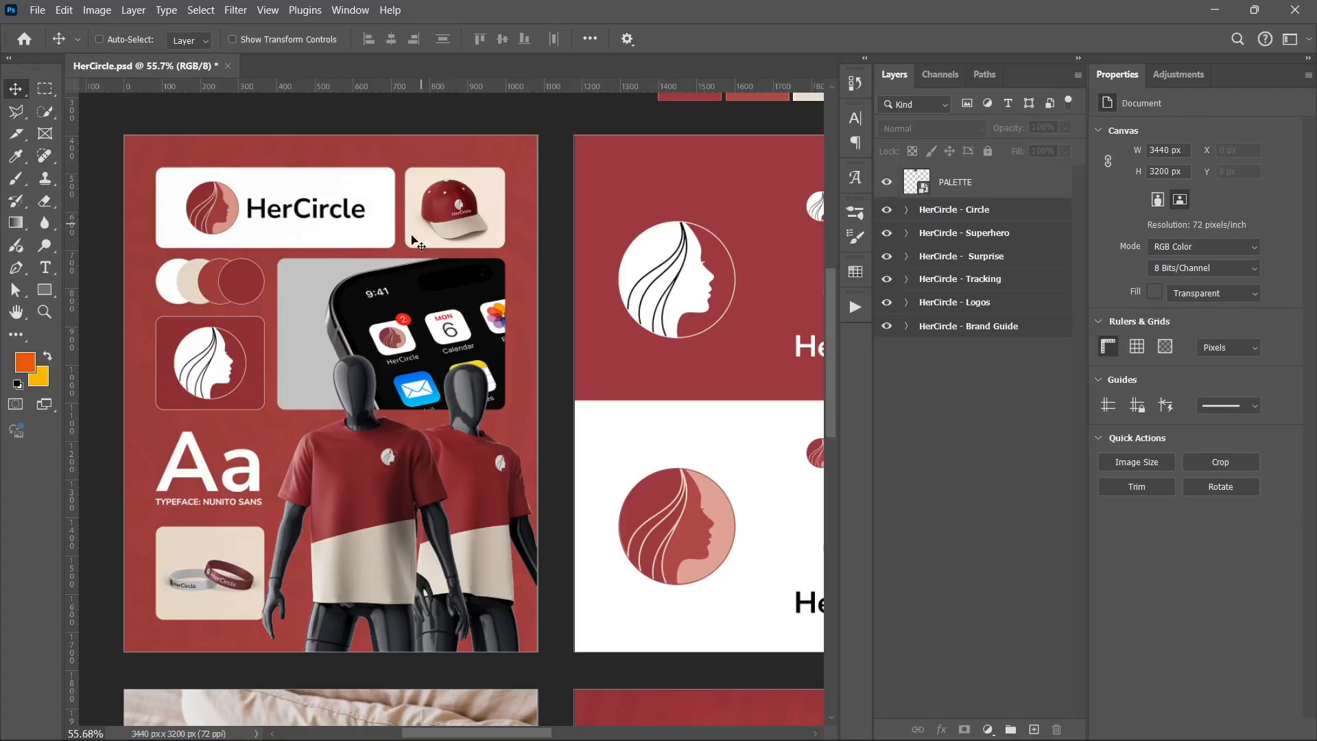
scroll(384, 459, down, 4)
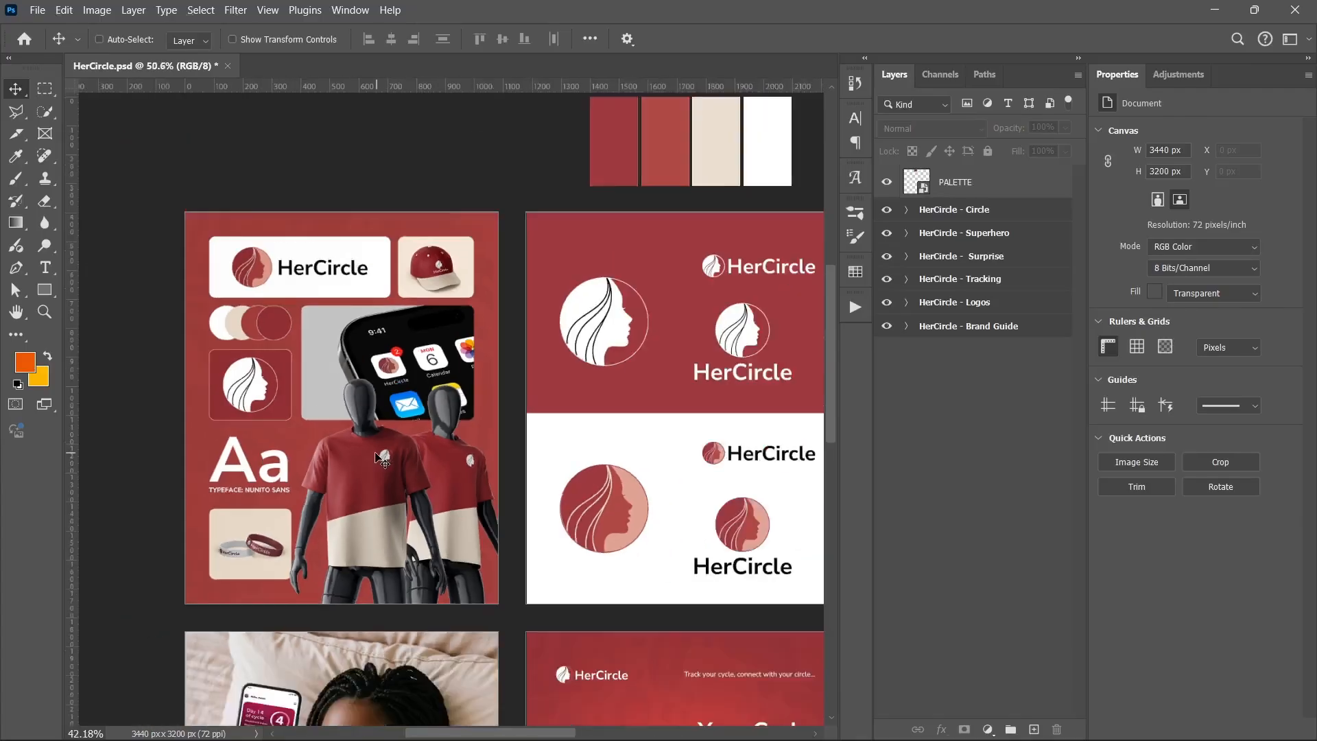
scroll(515, 425, up, 2)
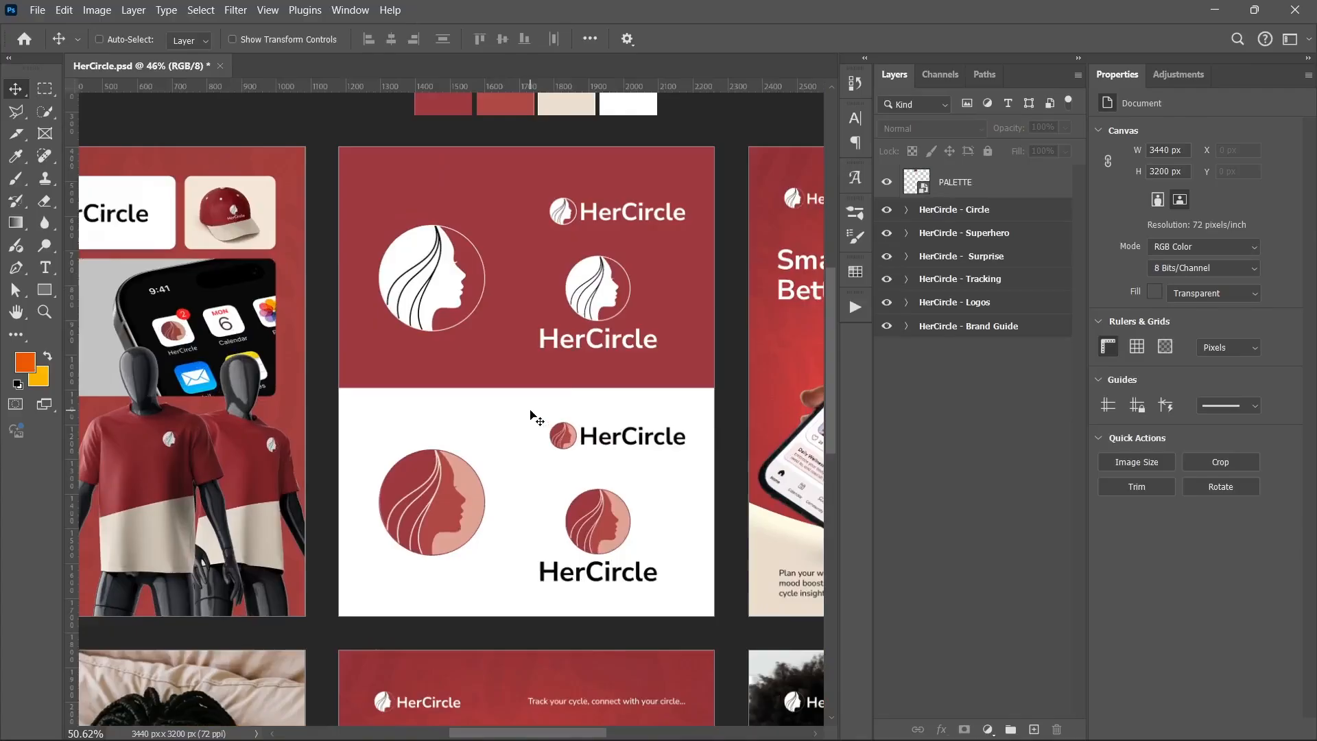
scroll(516, 327, up, 1)
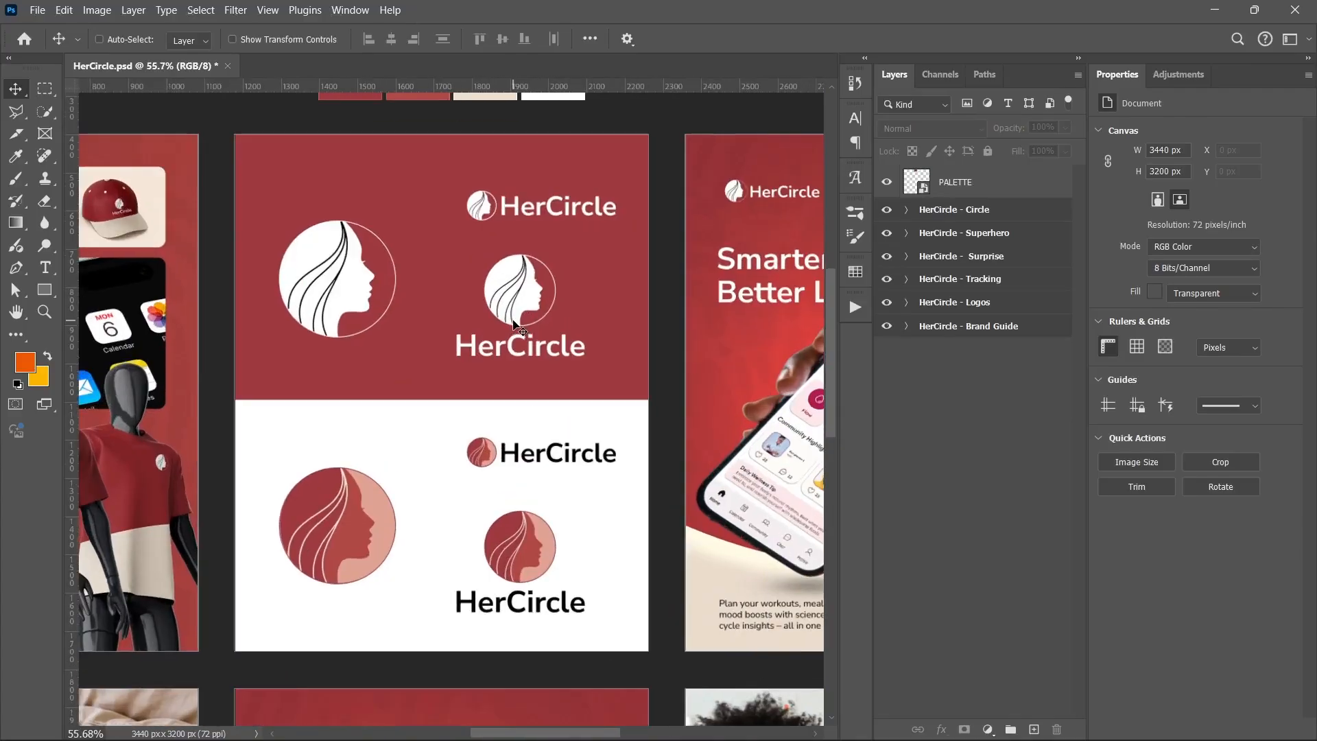
scroll(516, 328, down, 5)
scroll(504, 343, down, 3)
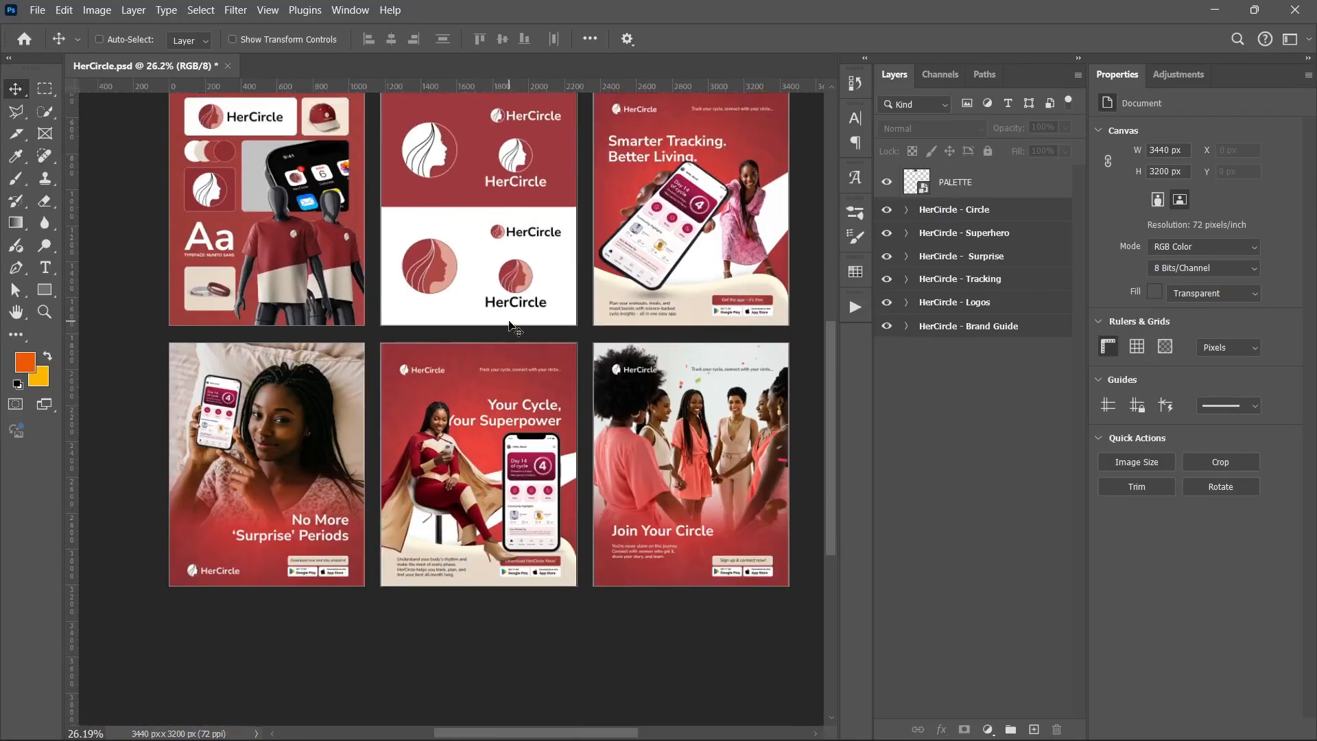
scroll(221, 421, up, 4)
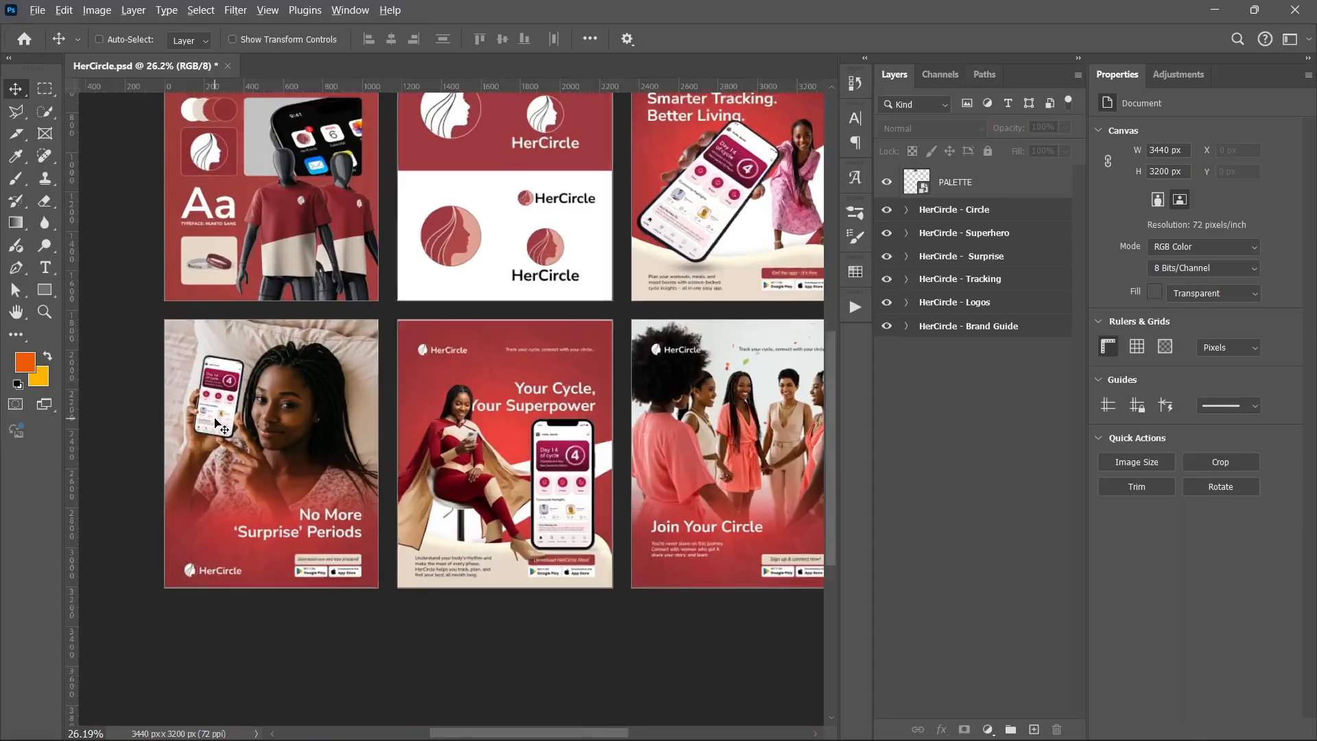
Zoom into the 'Surprise' poster and hide its photo layers, logo copy, text, CTA and subject layers
drag(218, 425, 294, 348)
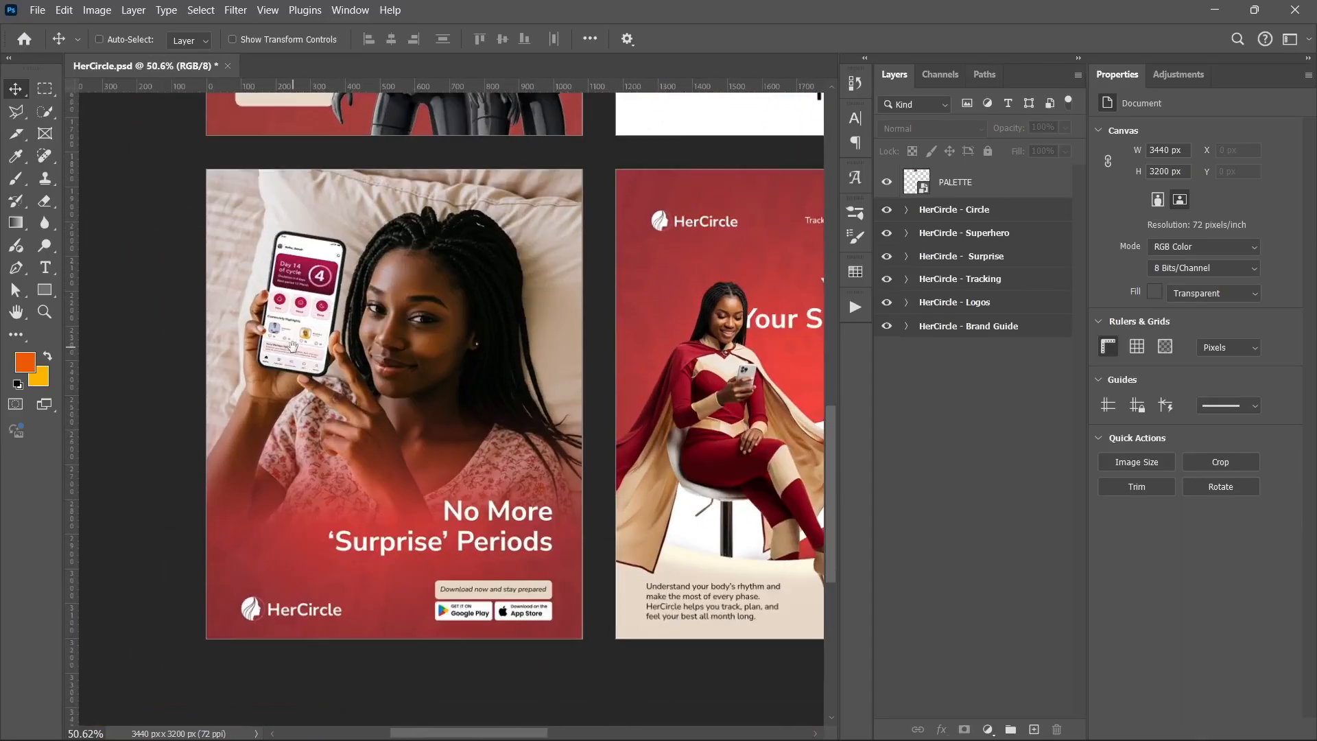
scroll(336, 359, up, 1)
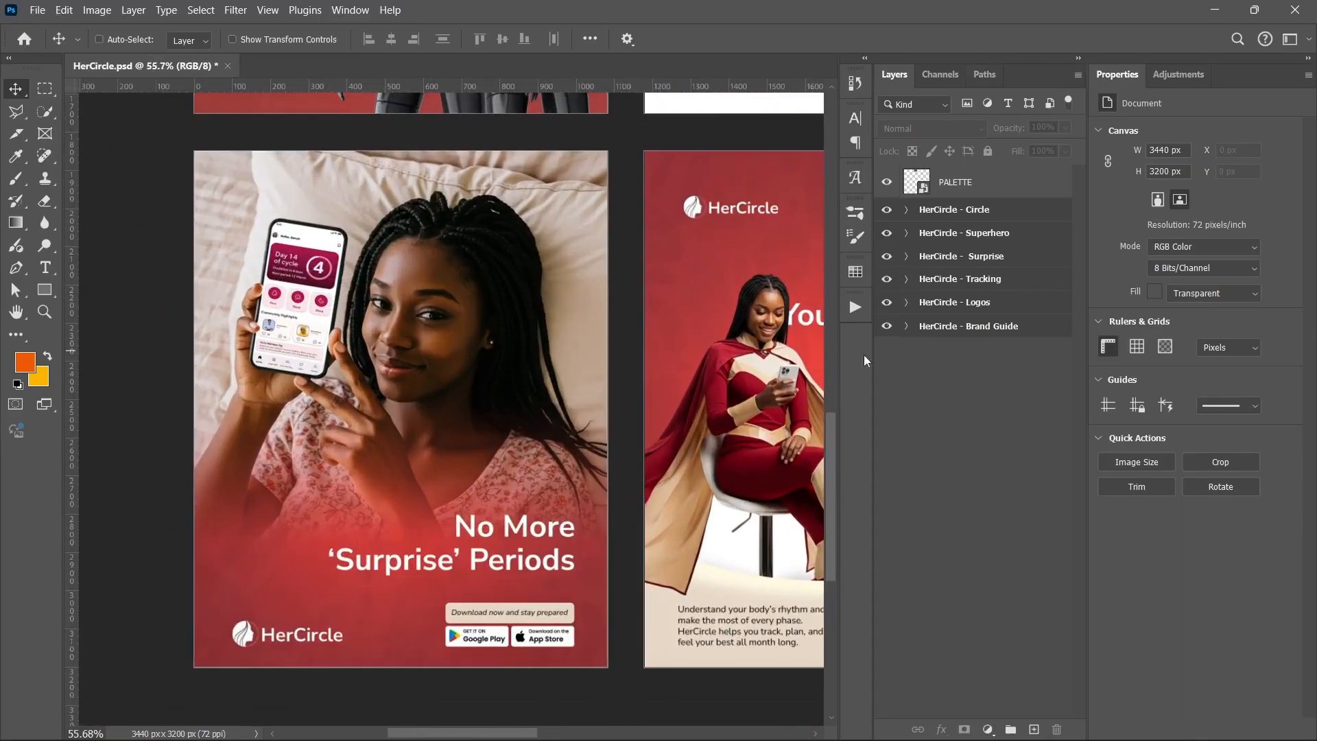
click(907, 257)
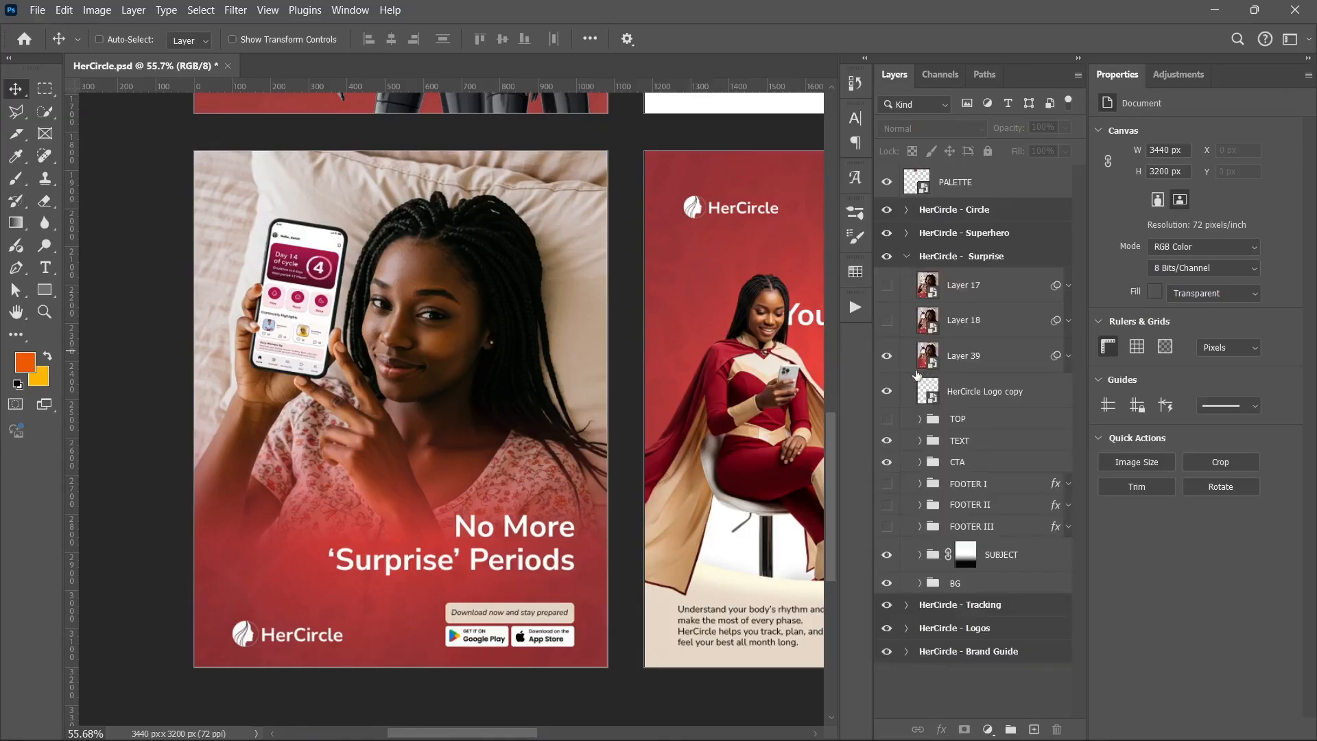
click(892, 361)
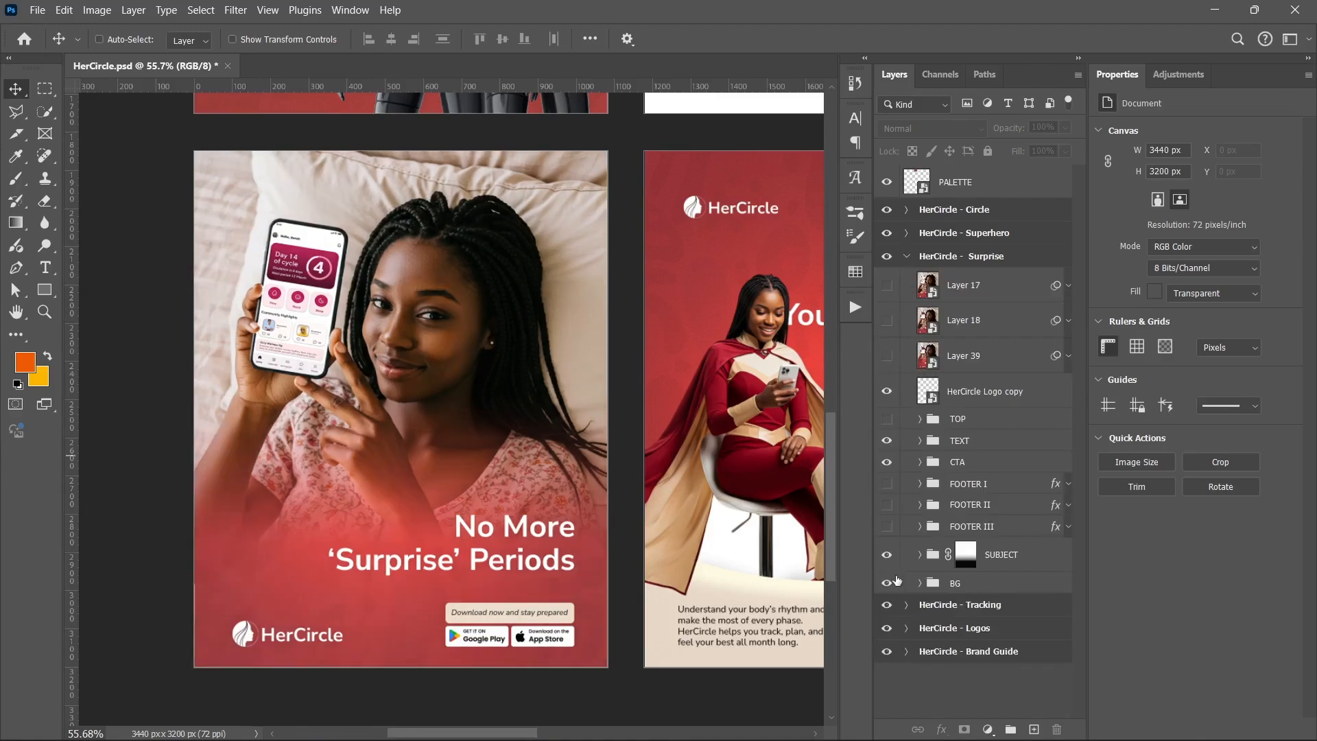
click(886, 391)
click(887, 440)
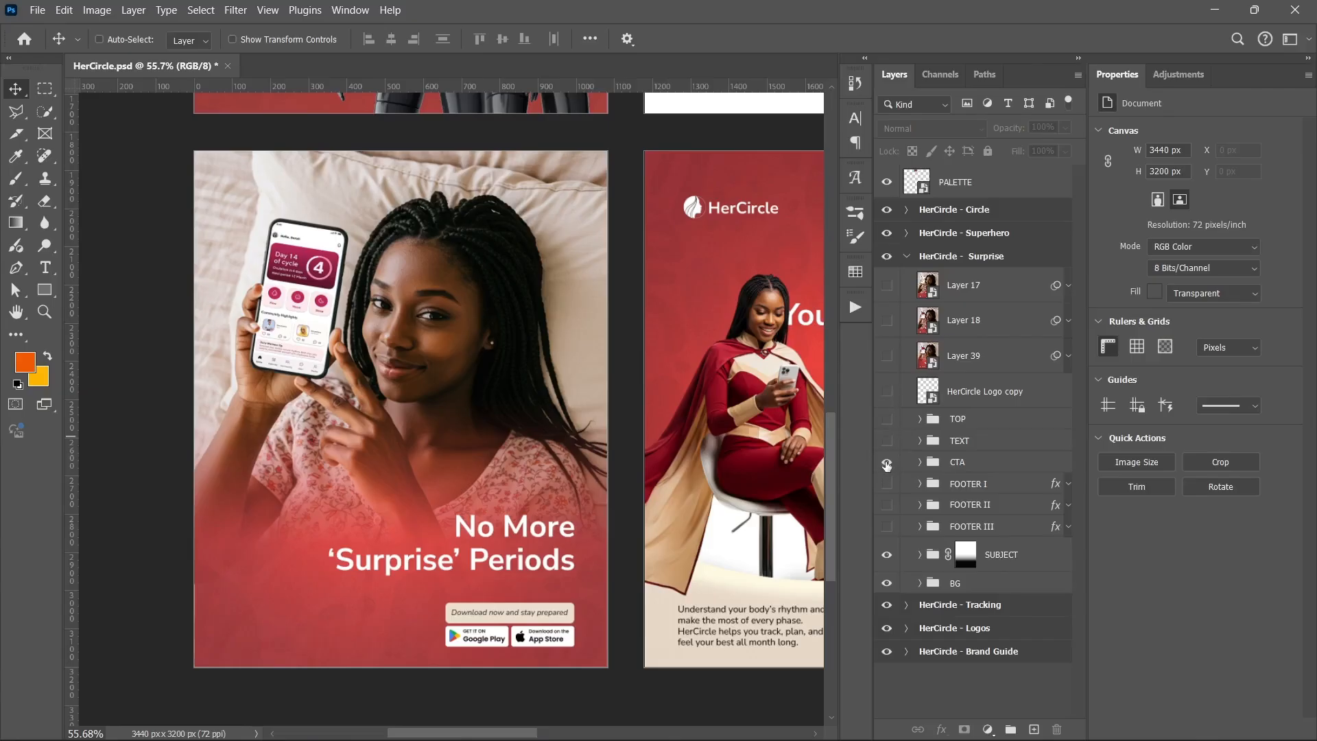
click(888, 556)
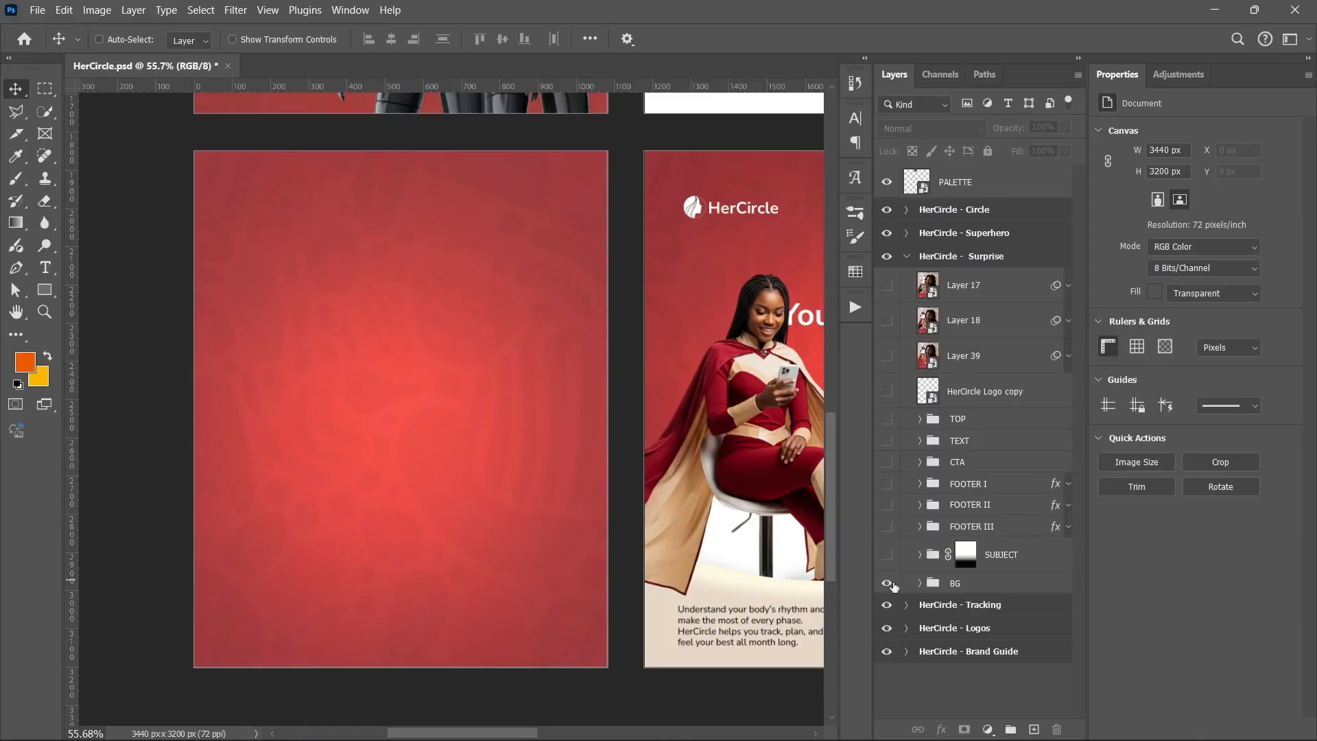
Expand the BG group and hide its layers except Rectangle 2 and Color Fill 3
click(920, 583)
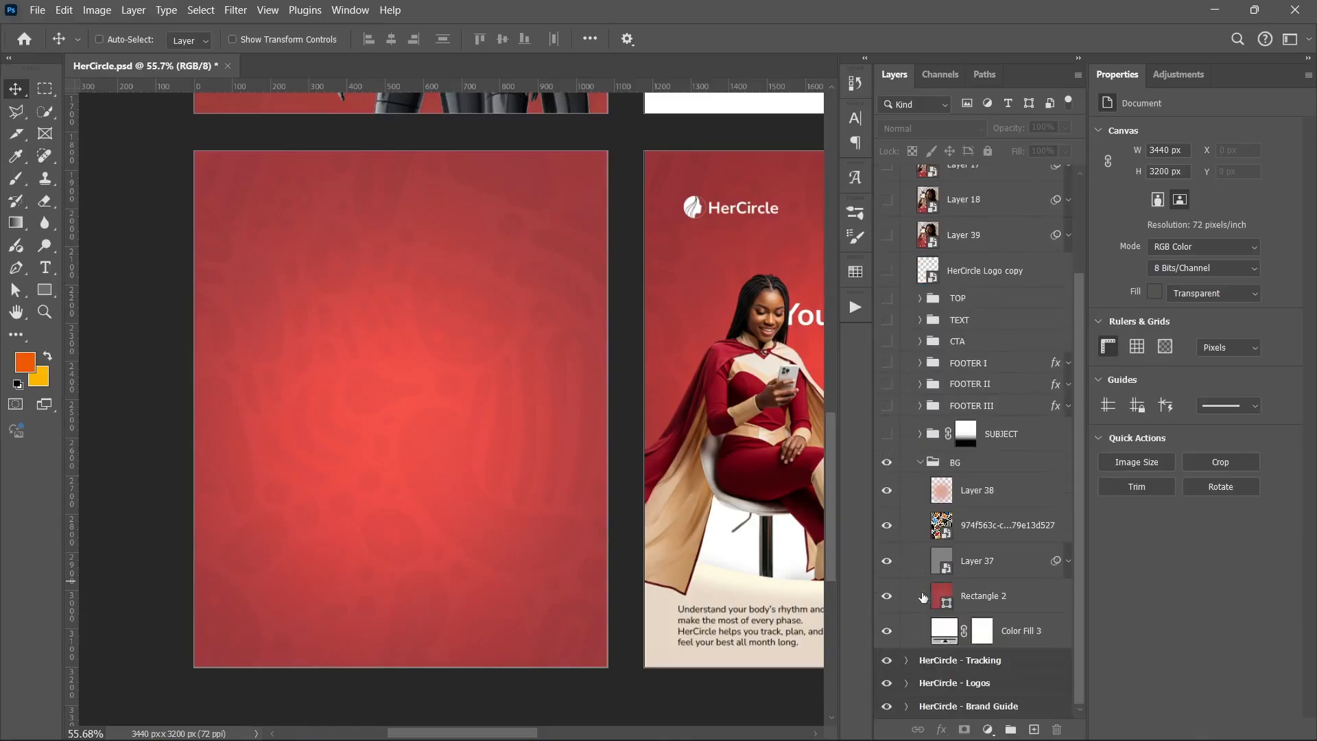
scroll(931, 595, down, 3)
drag(886, 491, 887, 596)
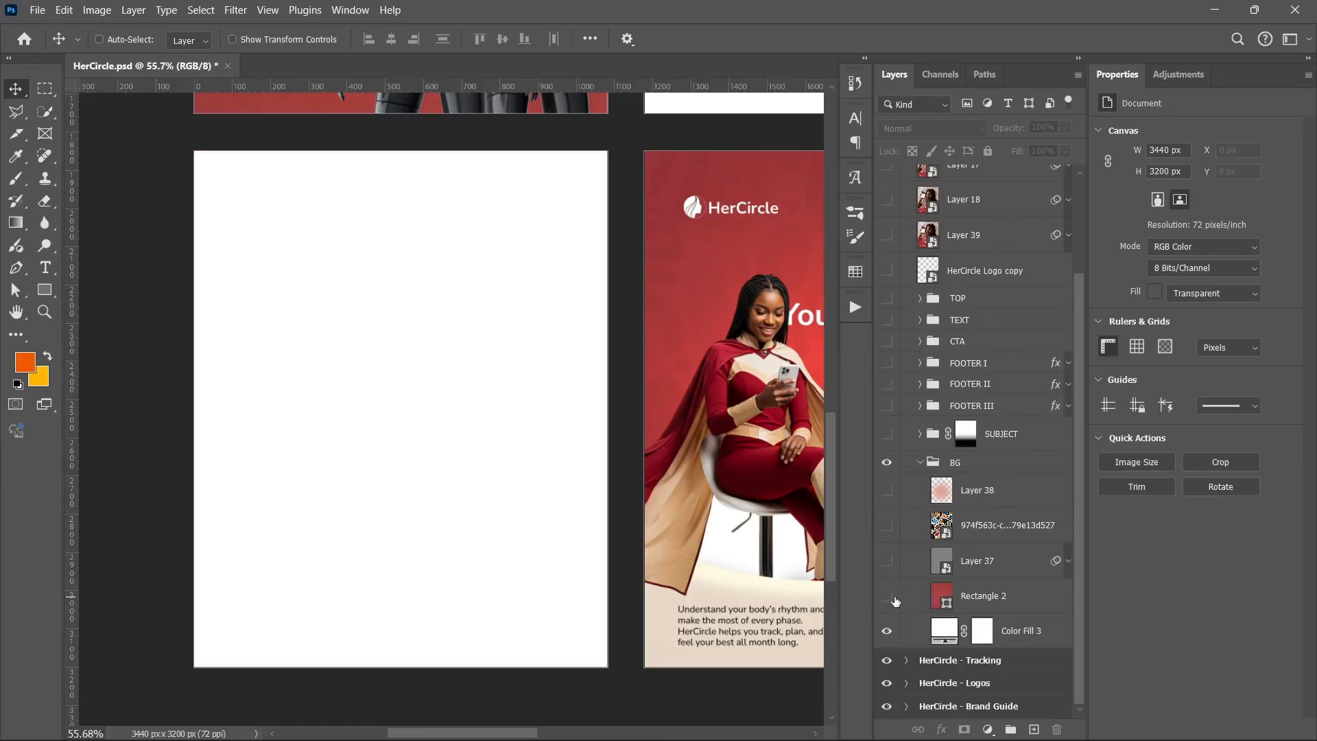
click(891, 598)
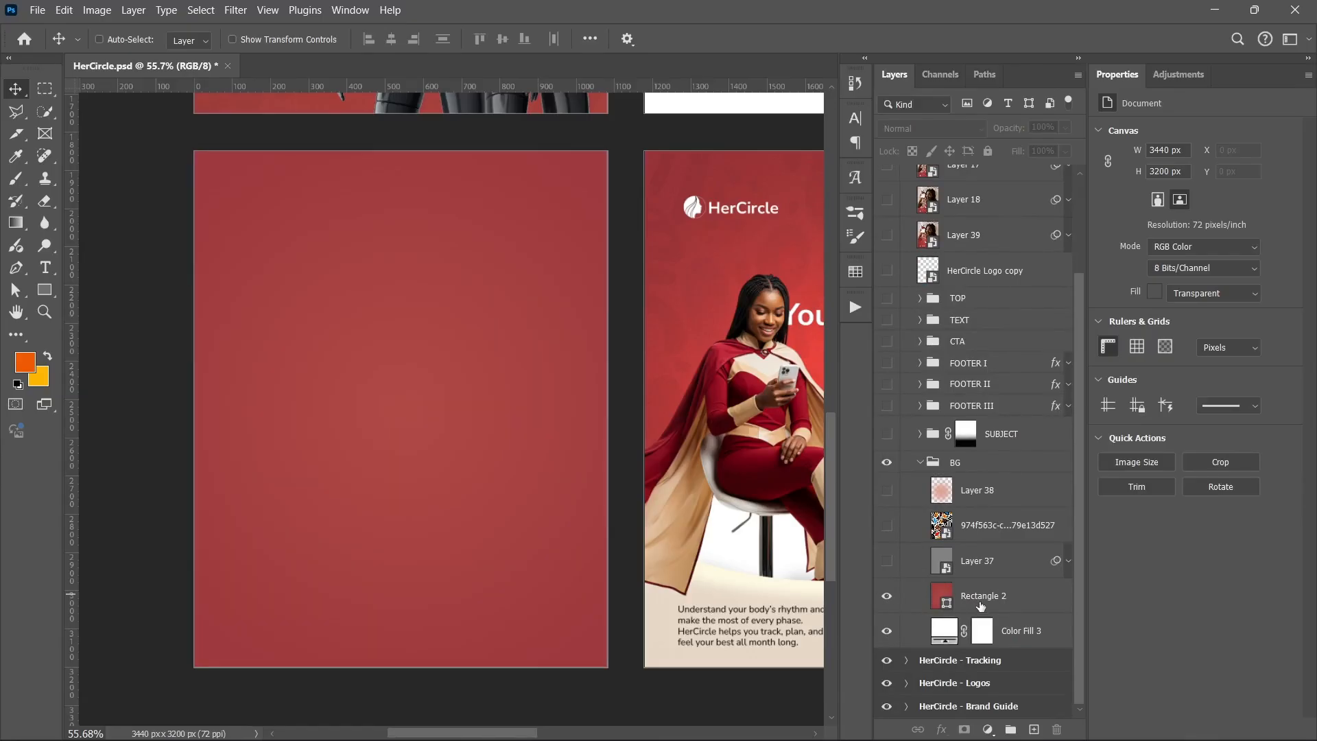
Inspect Rectangle 2's radial gradient fill by opening the colour of each gradient stop
click(1016, 605)
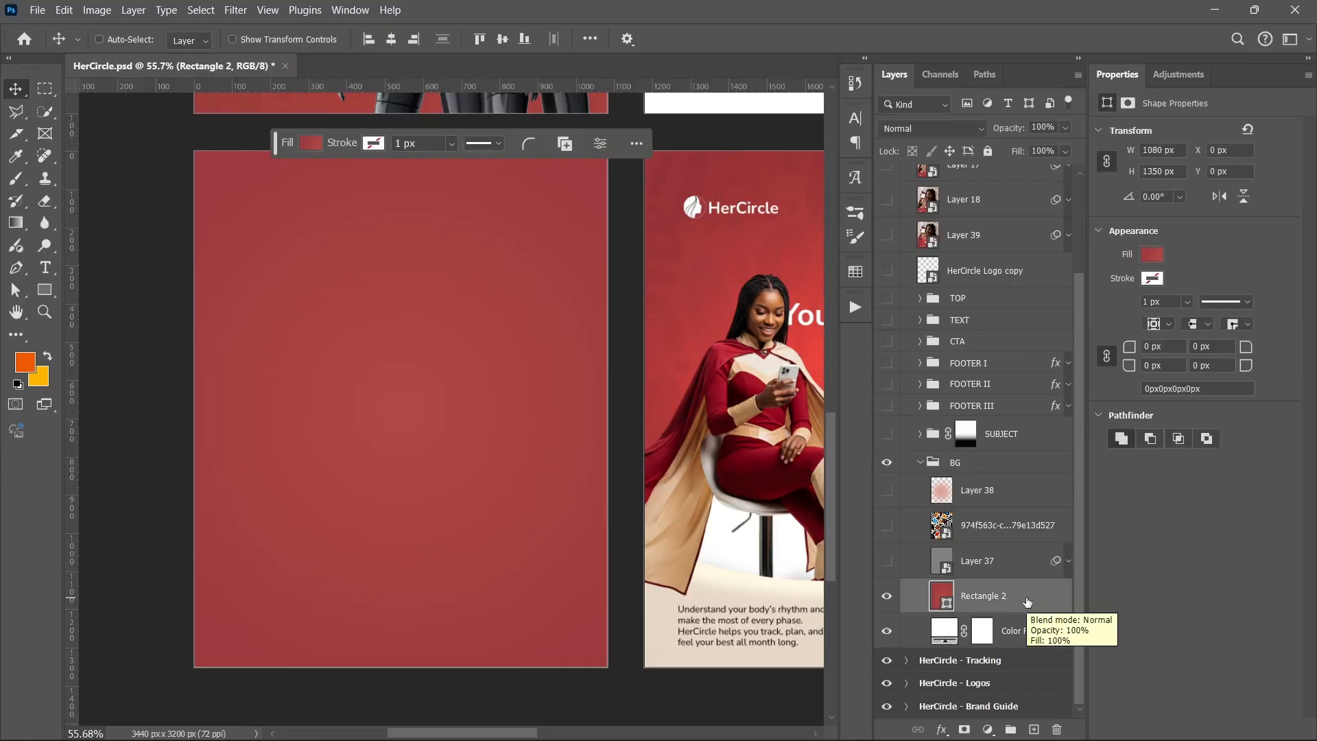
click(1152, 255)
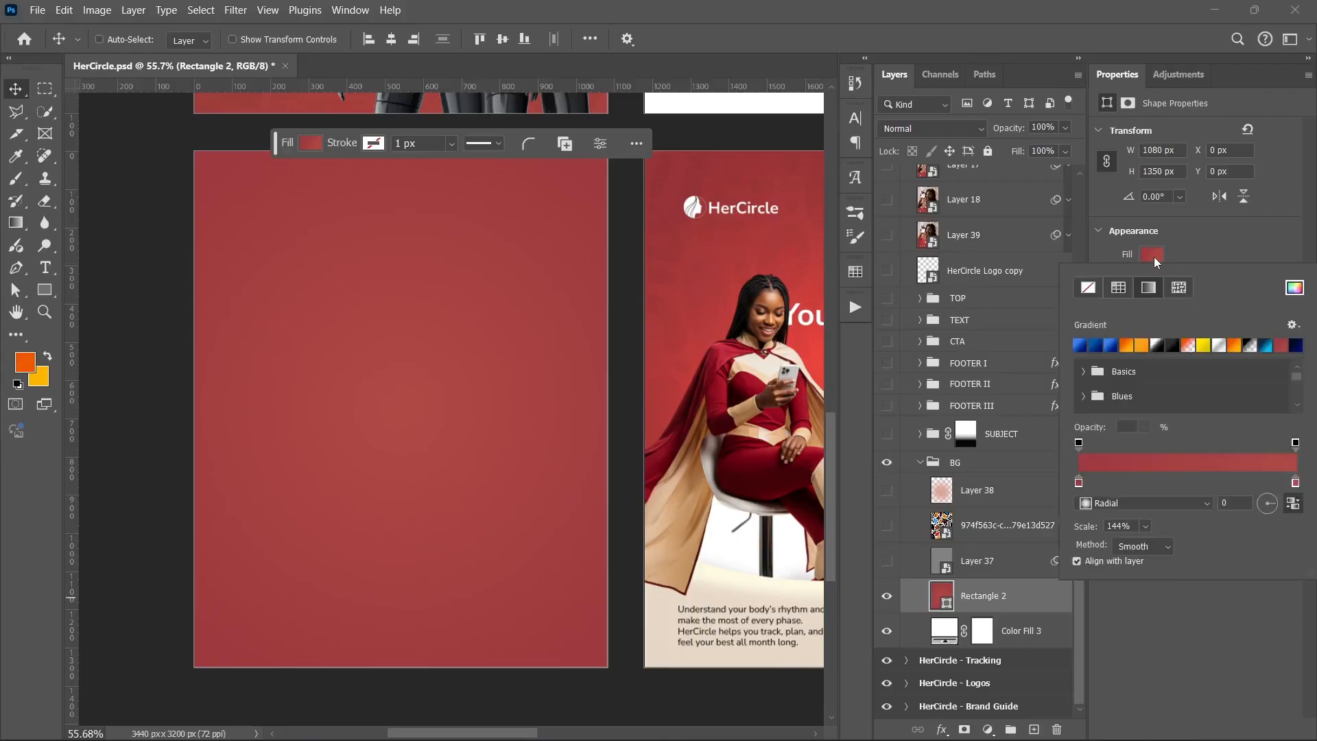
click(1082, 484)
drag(1081, 483, 1078, 513)
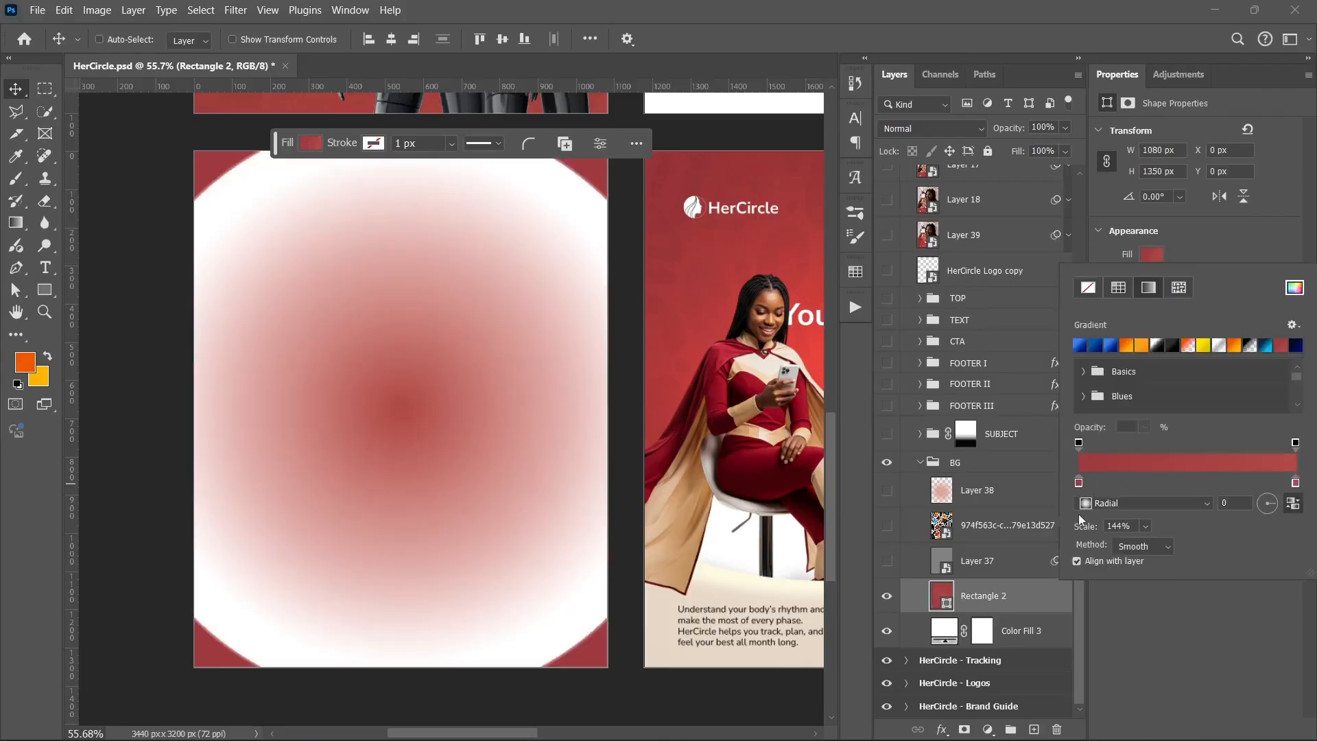
double_click(1079, 484)
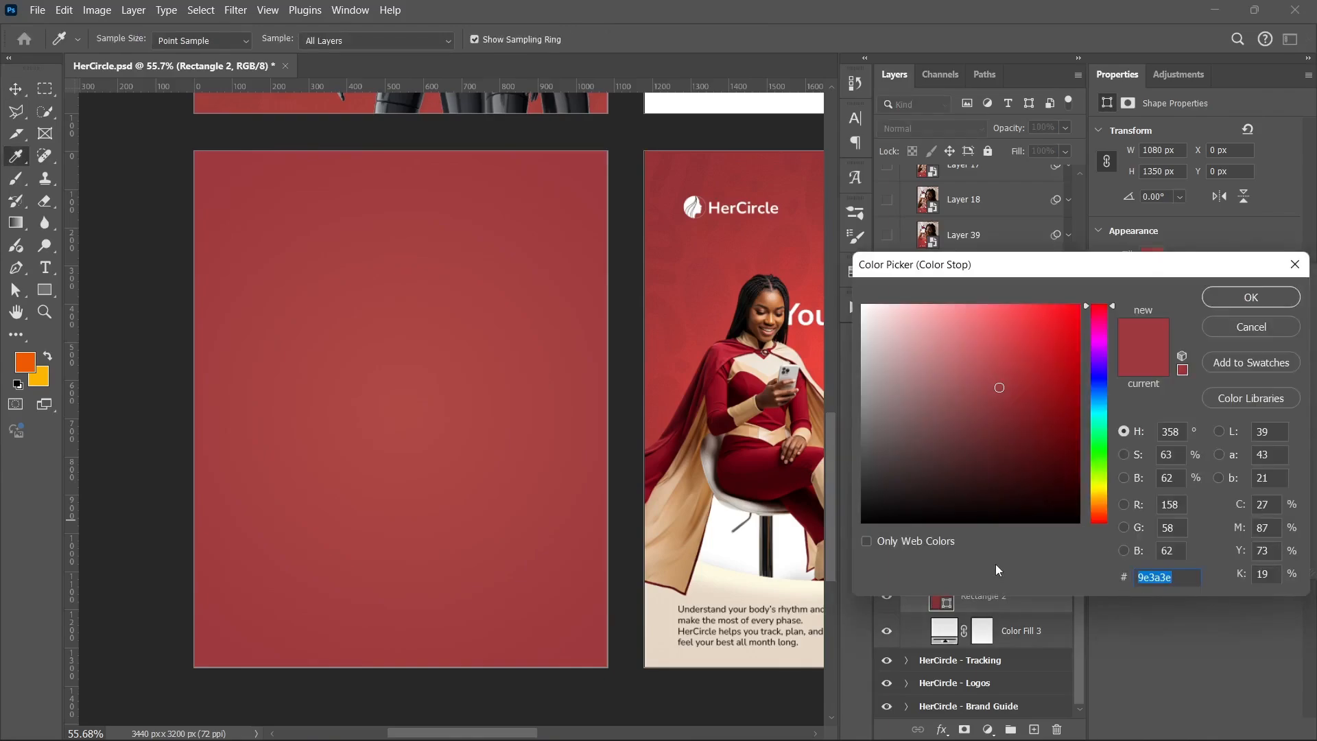
click(1233, 326)
click(1295, 483)
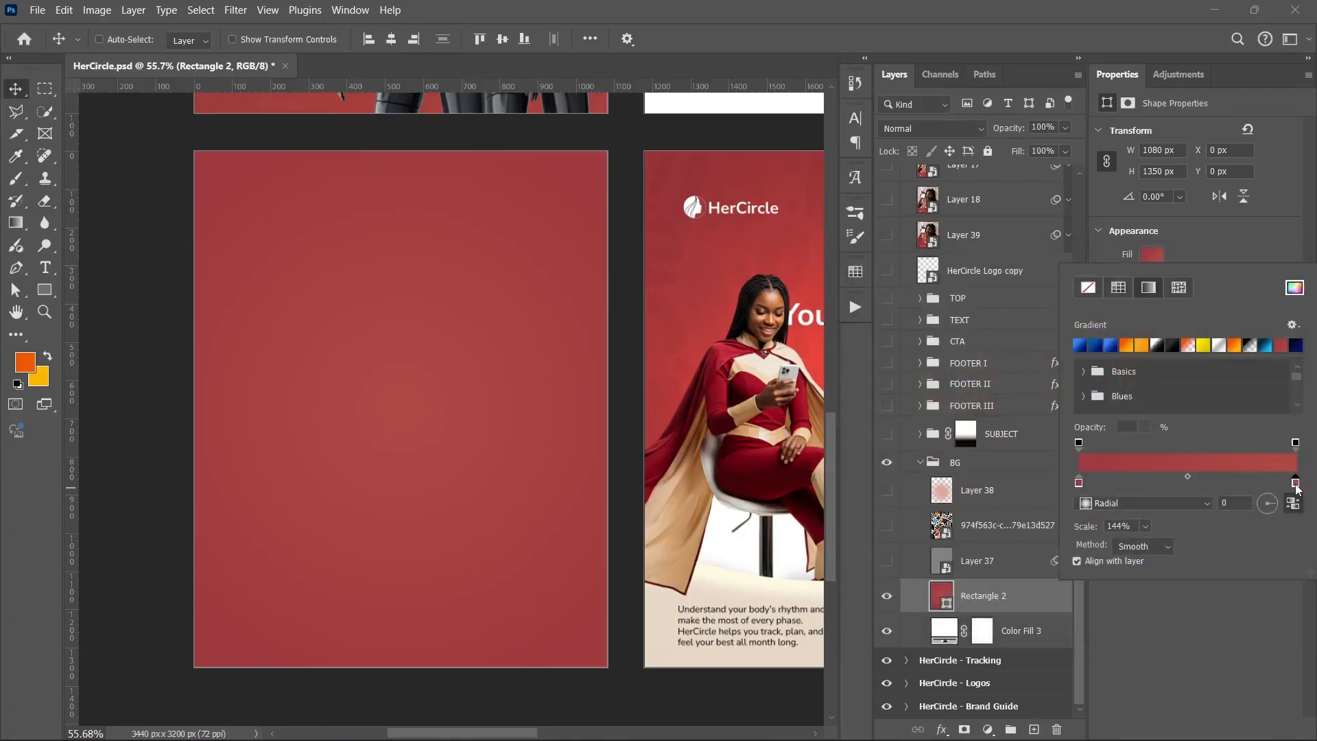
double_click(1295, 484)
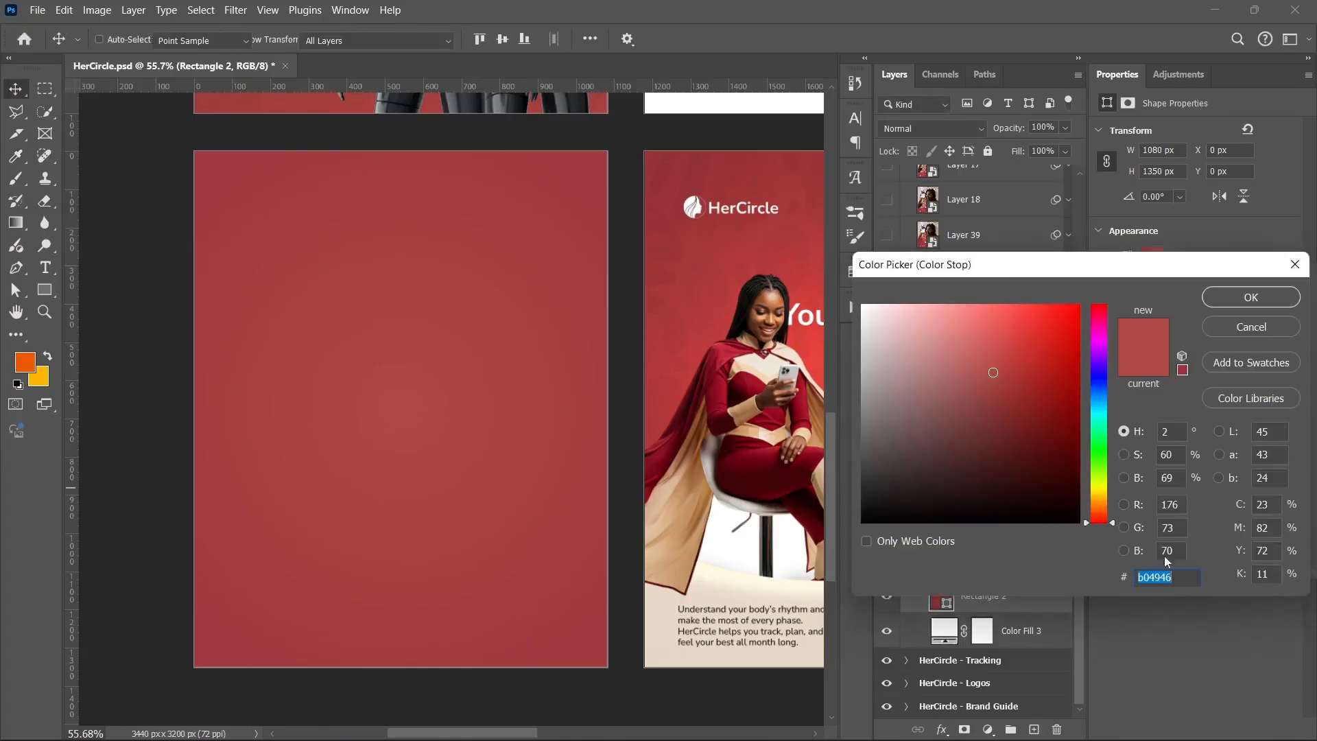
click(1229, 329)
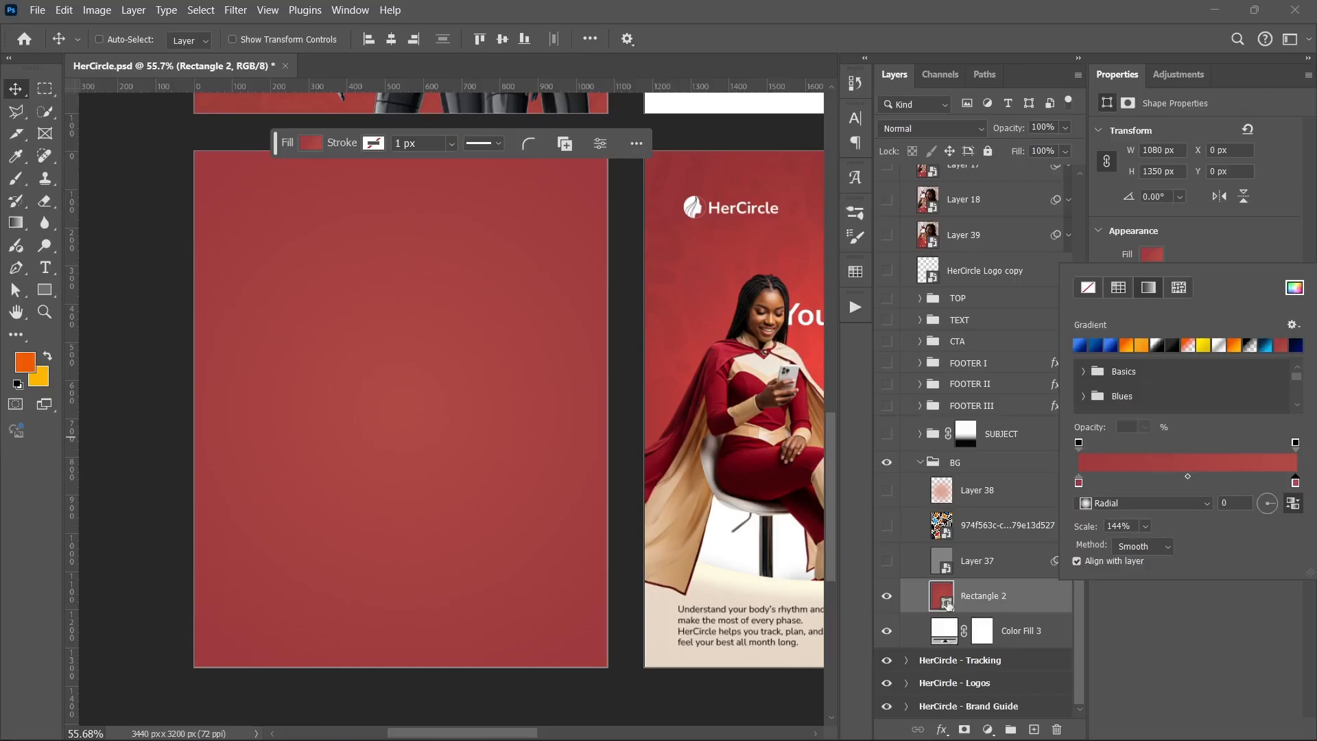
Select Layer 37 in the BG group and make it visible again
click(997, 567)
click(997, 567)
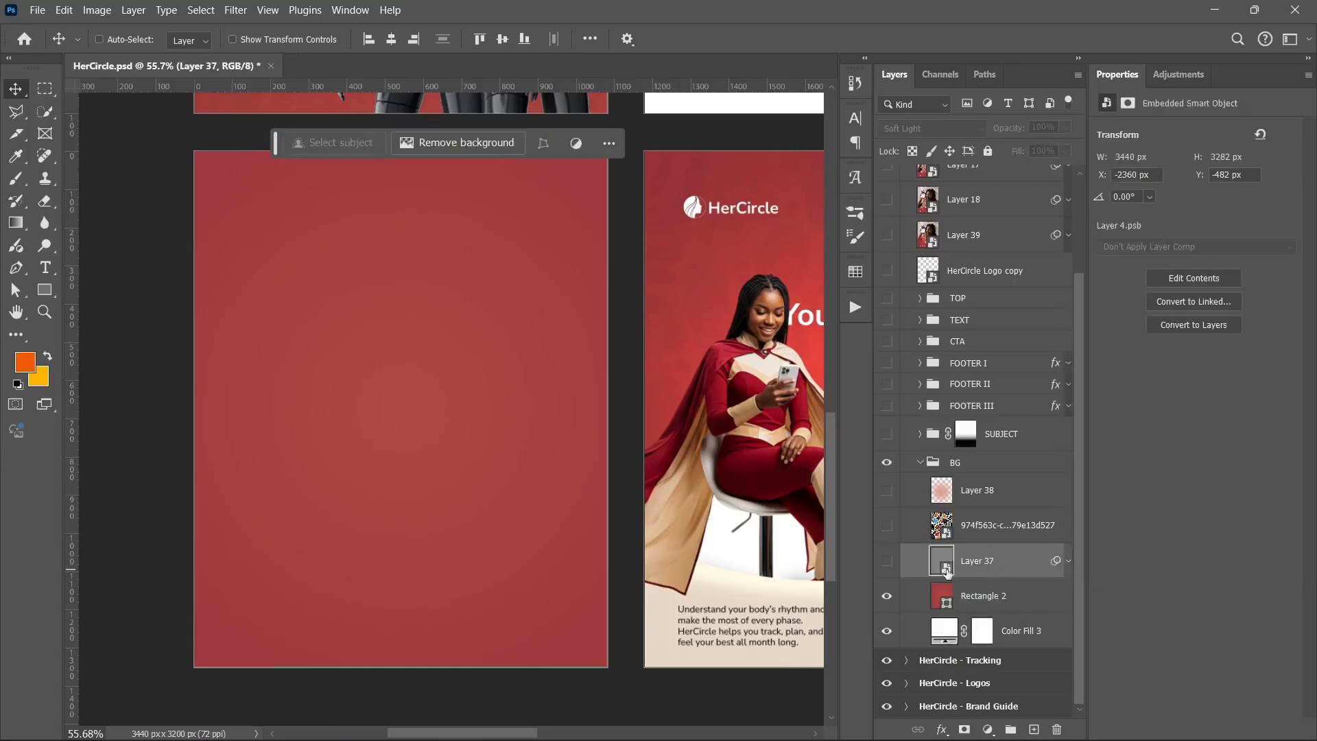
click(889, 563)
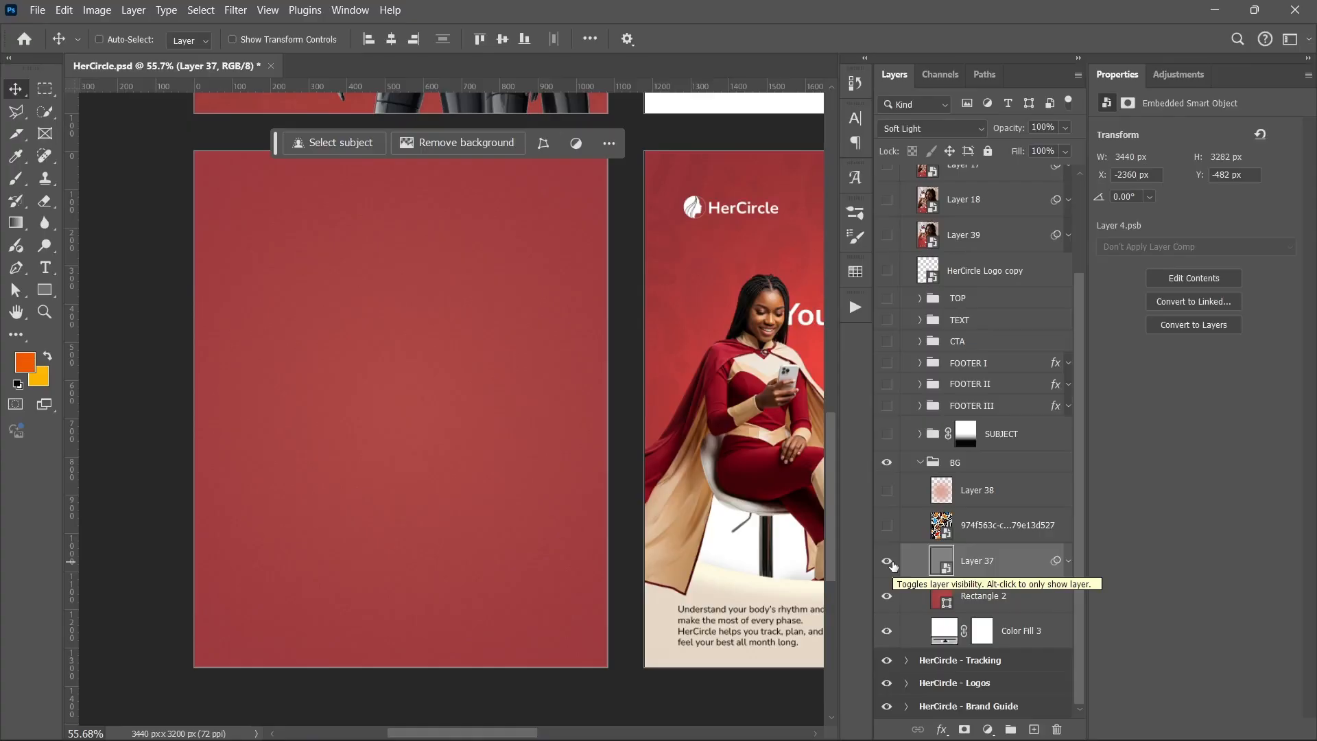
key(ctrl)
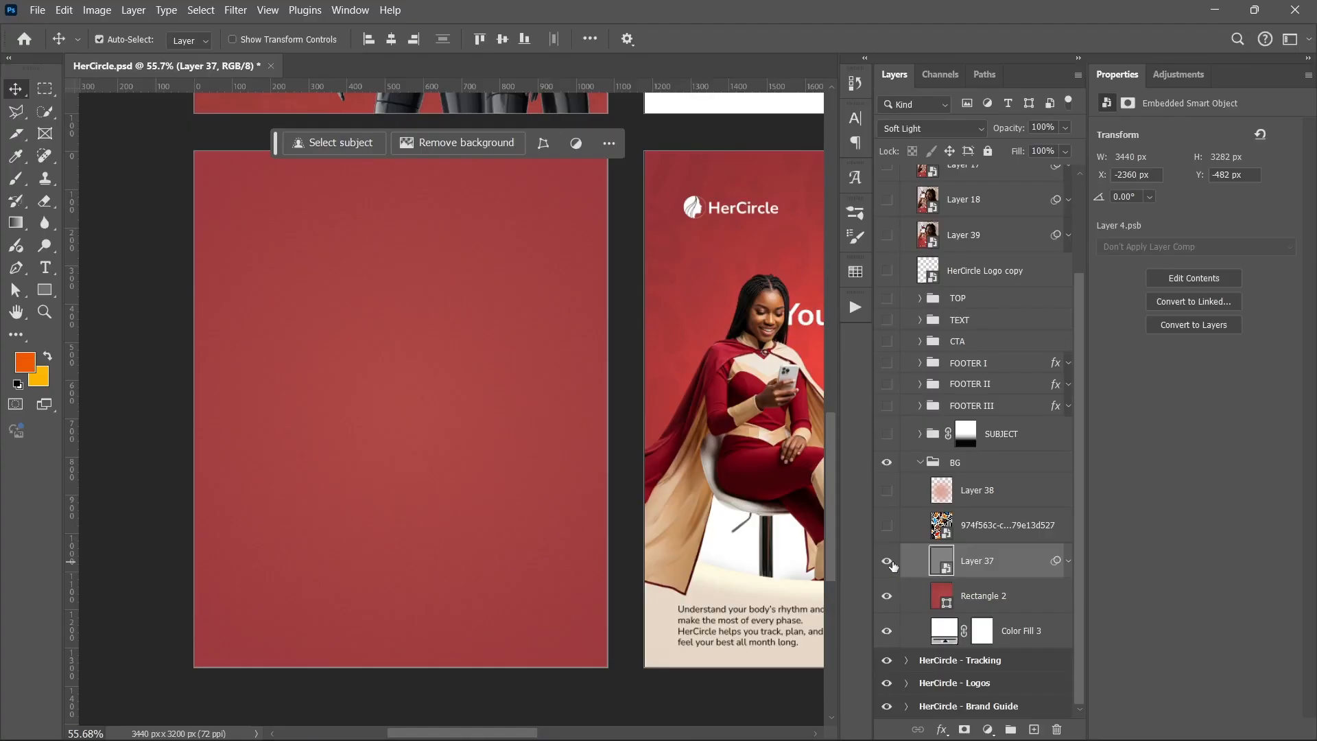
key(ctrl+n)
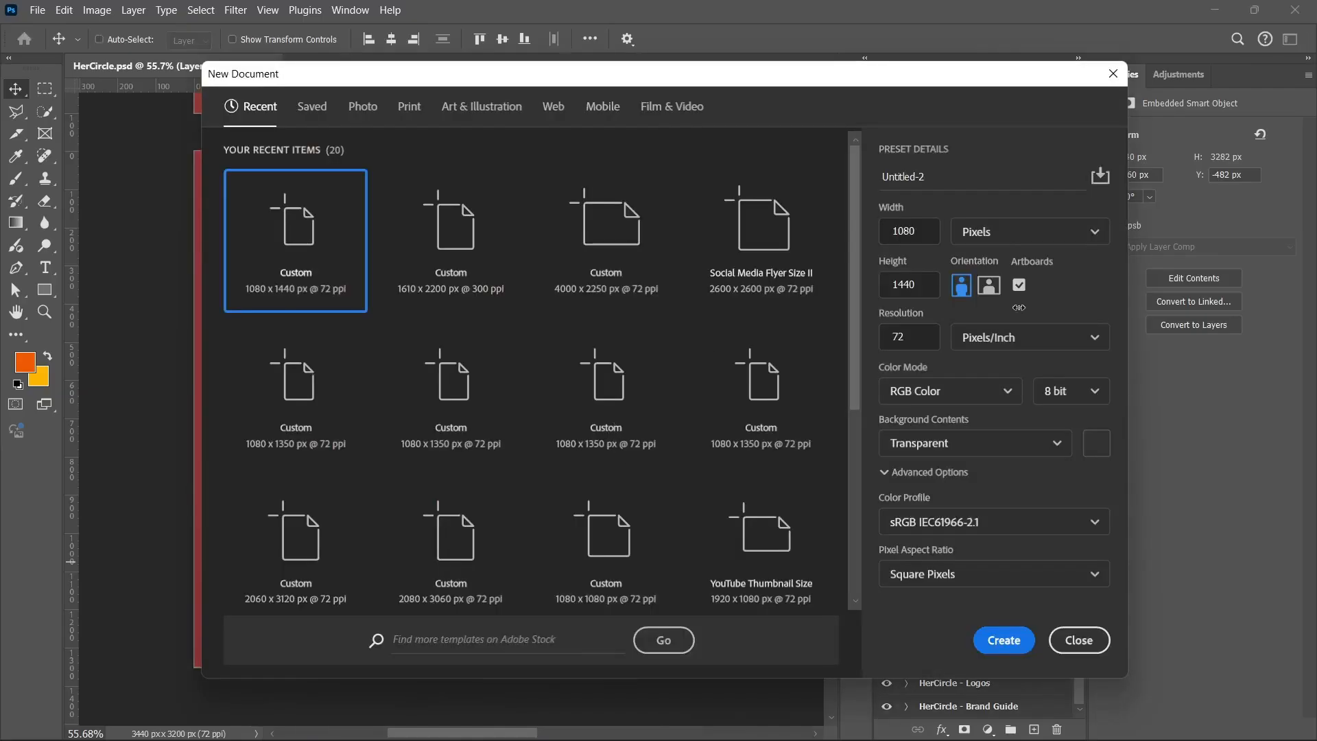
click(1077, 641)
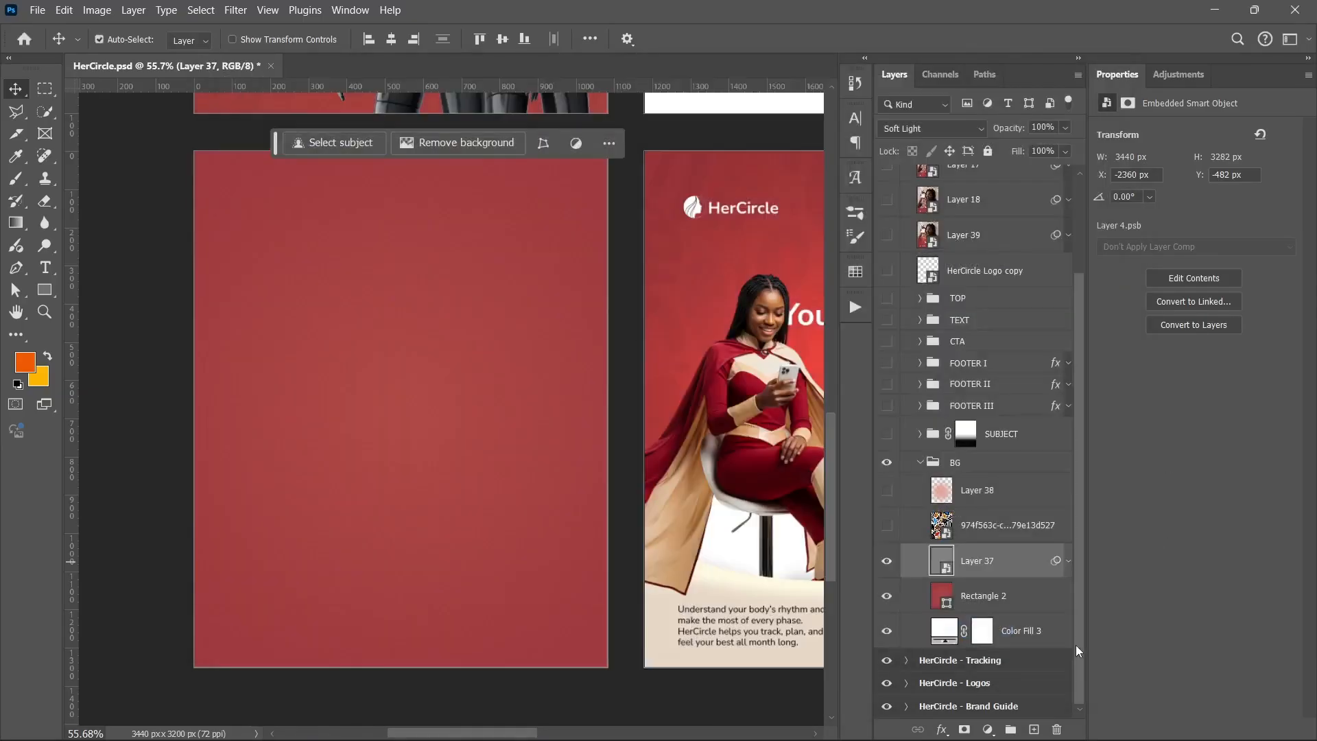
Create a new Soft Light layer filled with neutral 50% gray, then delete it
key(ctrl+shift+n)
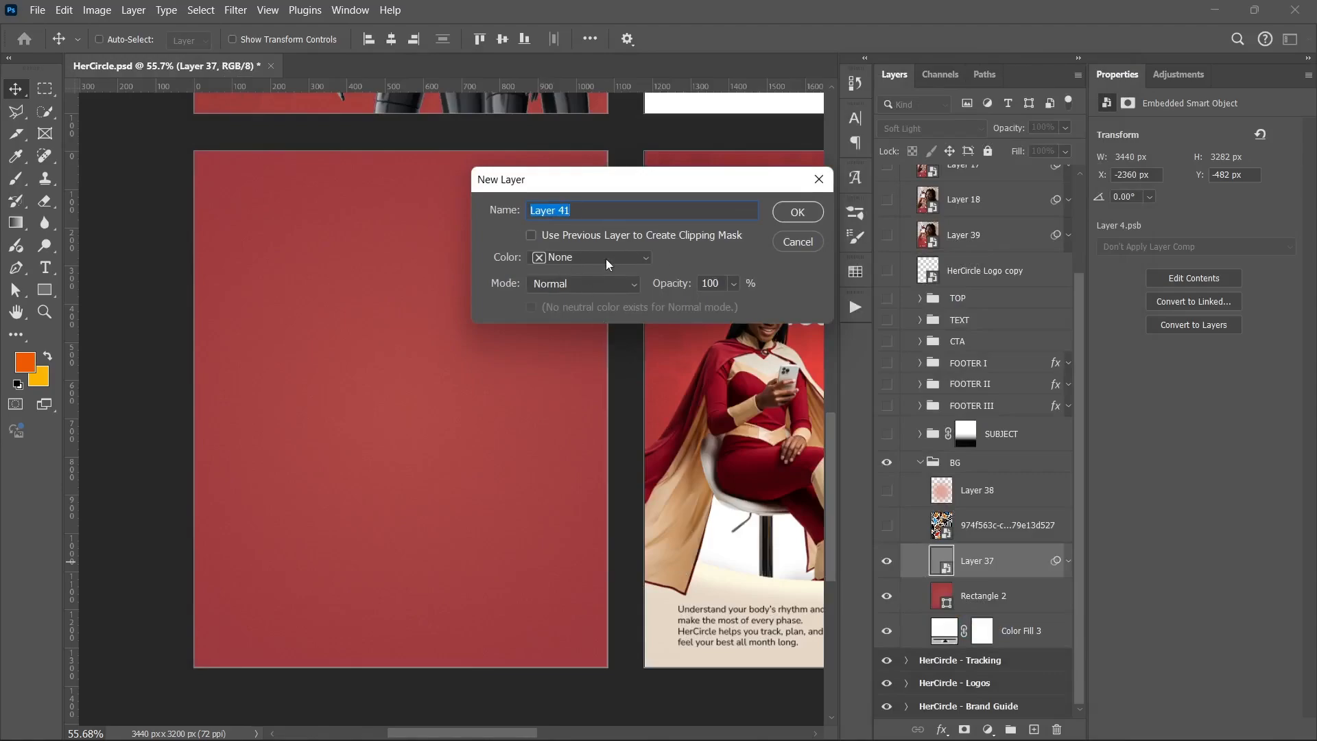
click(599, 283)
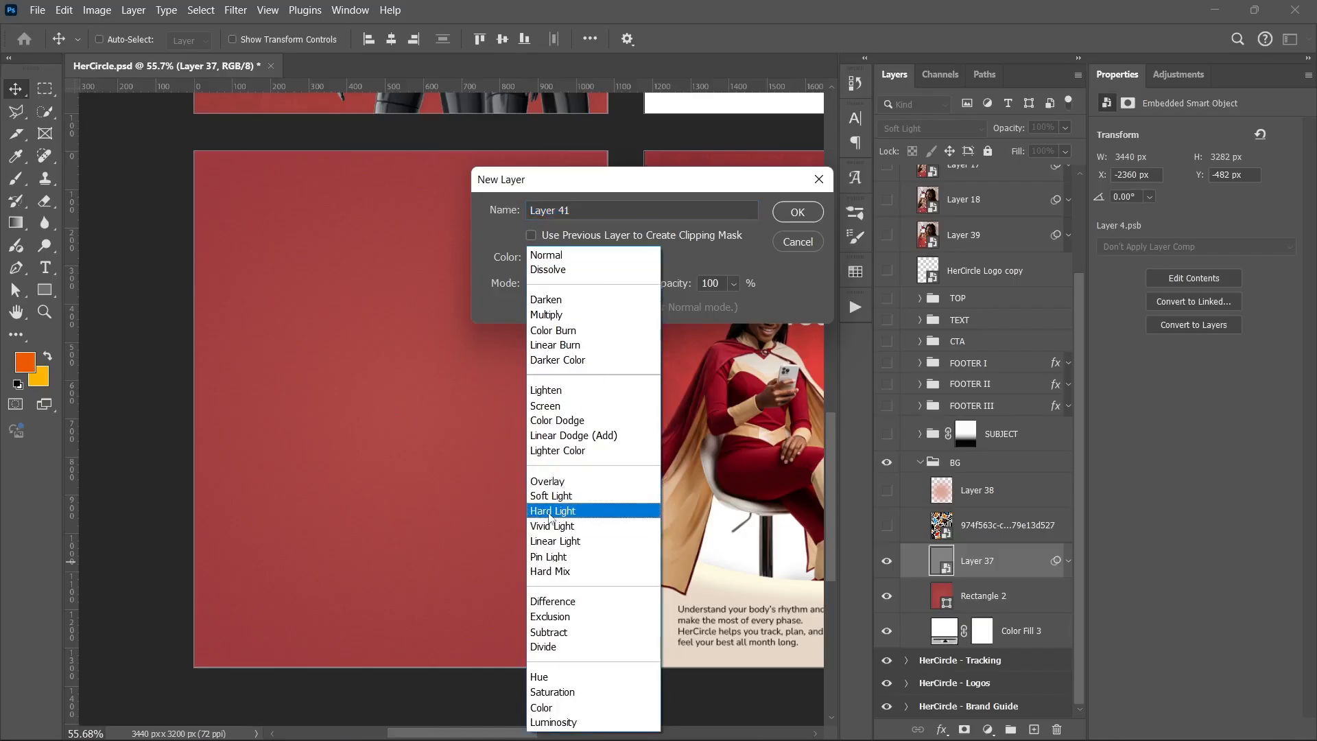
click(670, 315)
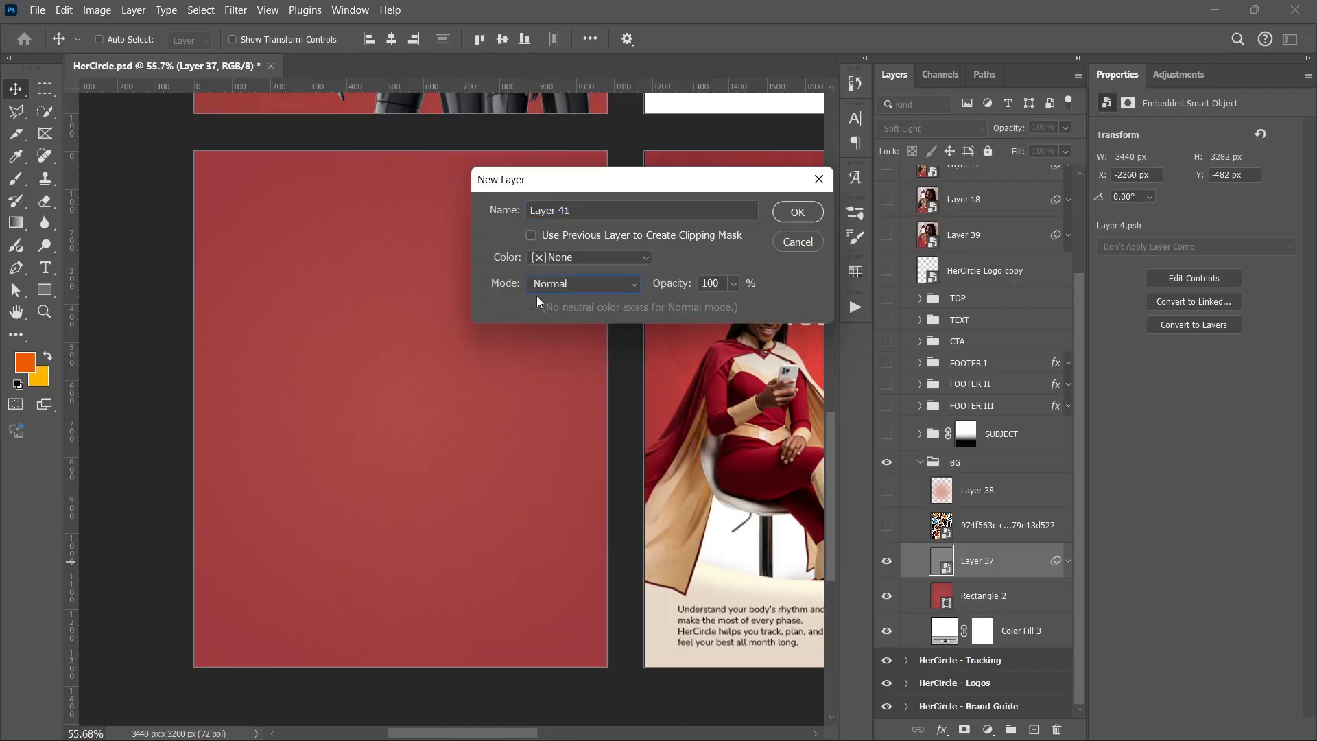
click(536, 295)
click(539, 495)
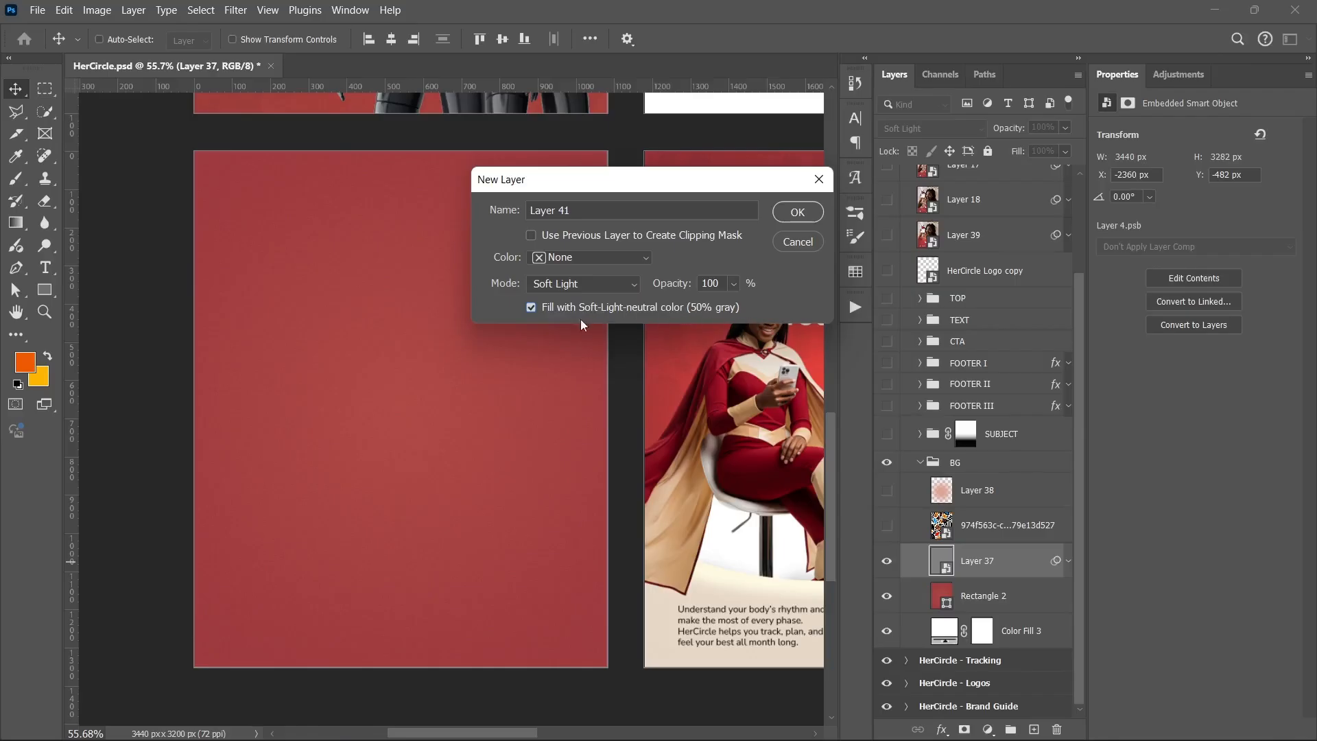
click(796, 213)
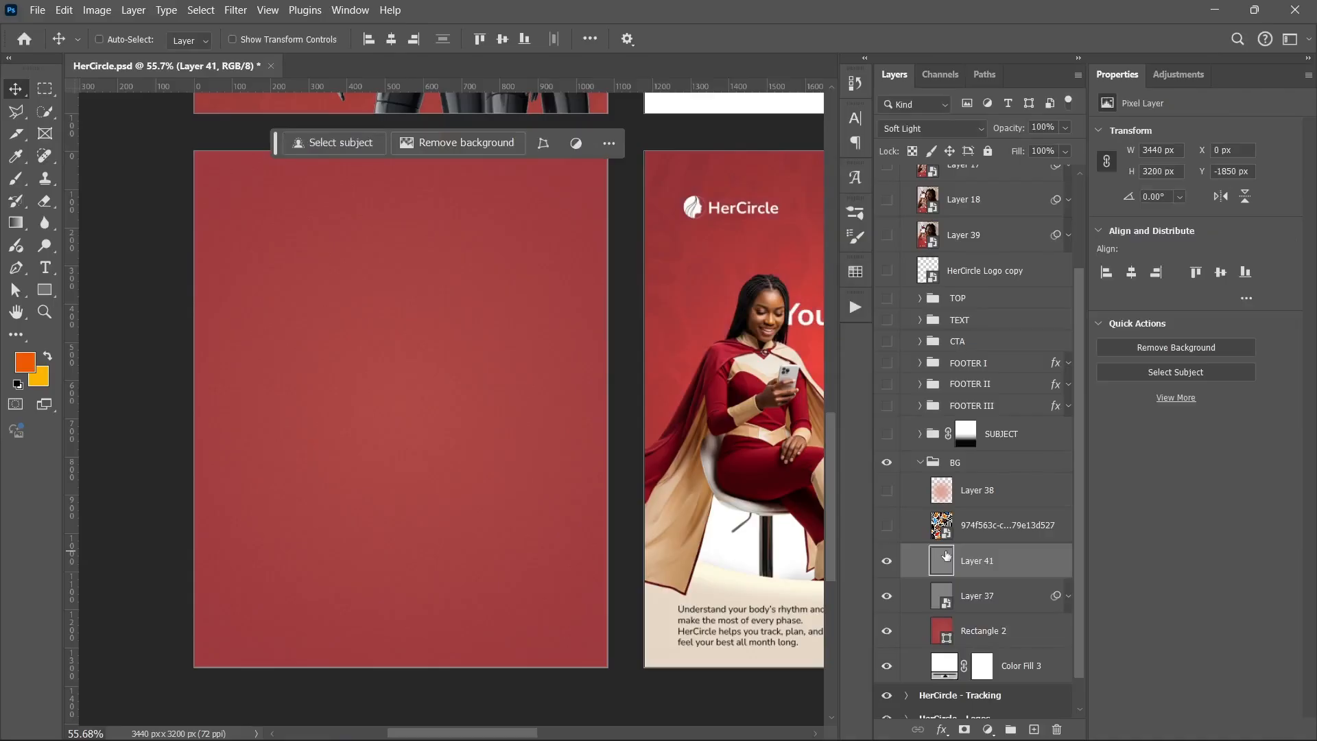
key(Delete)
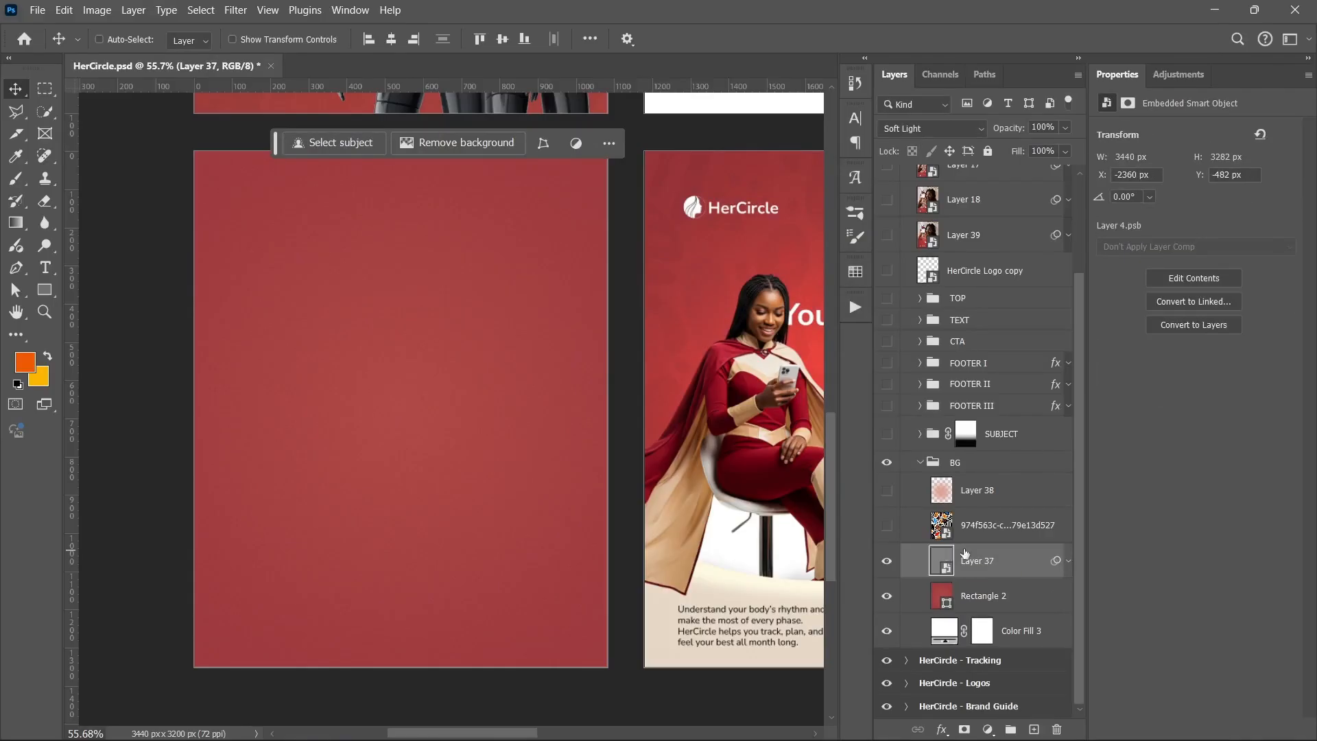
right_click(1020, 561)
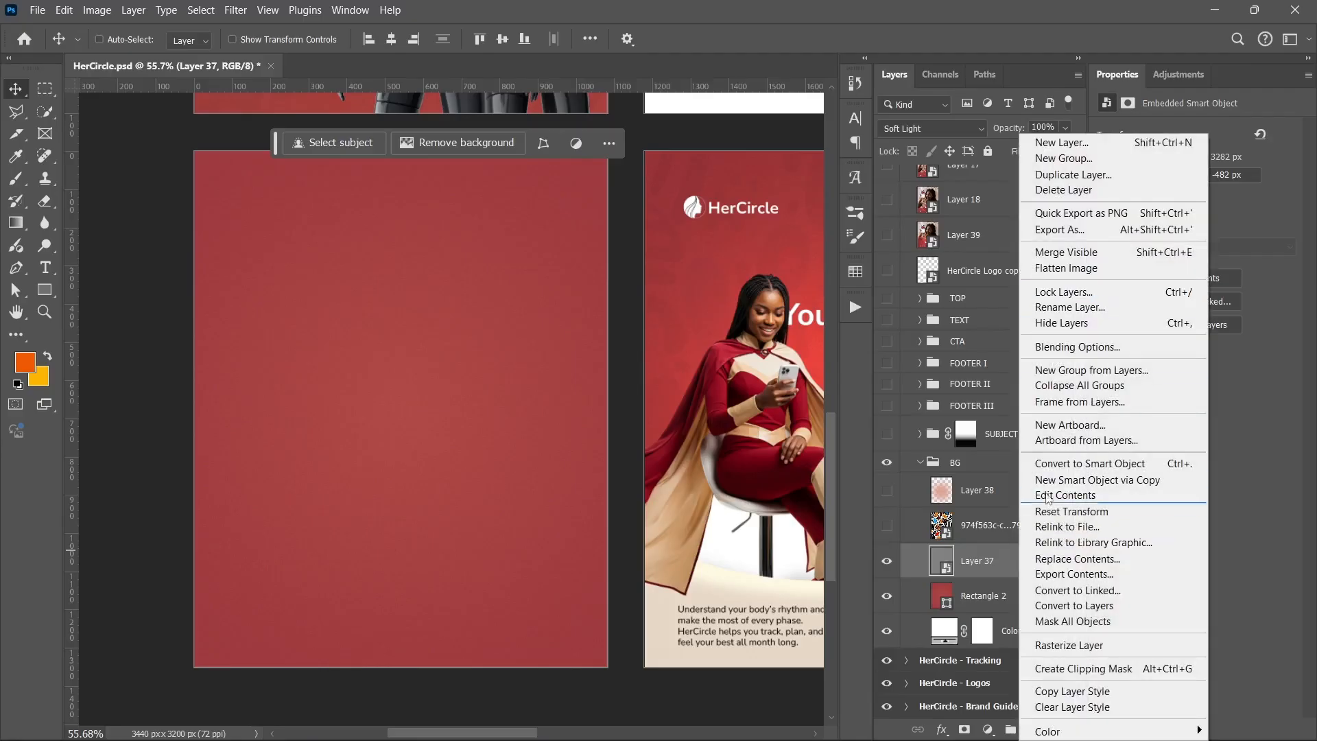
click(998, 561)
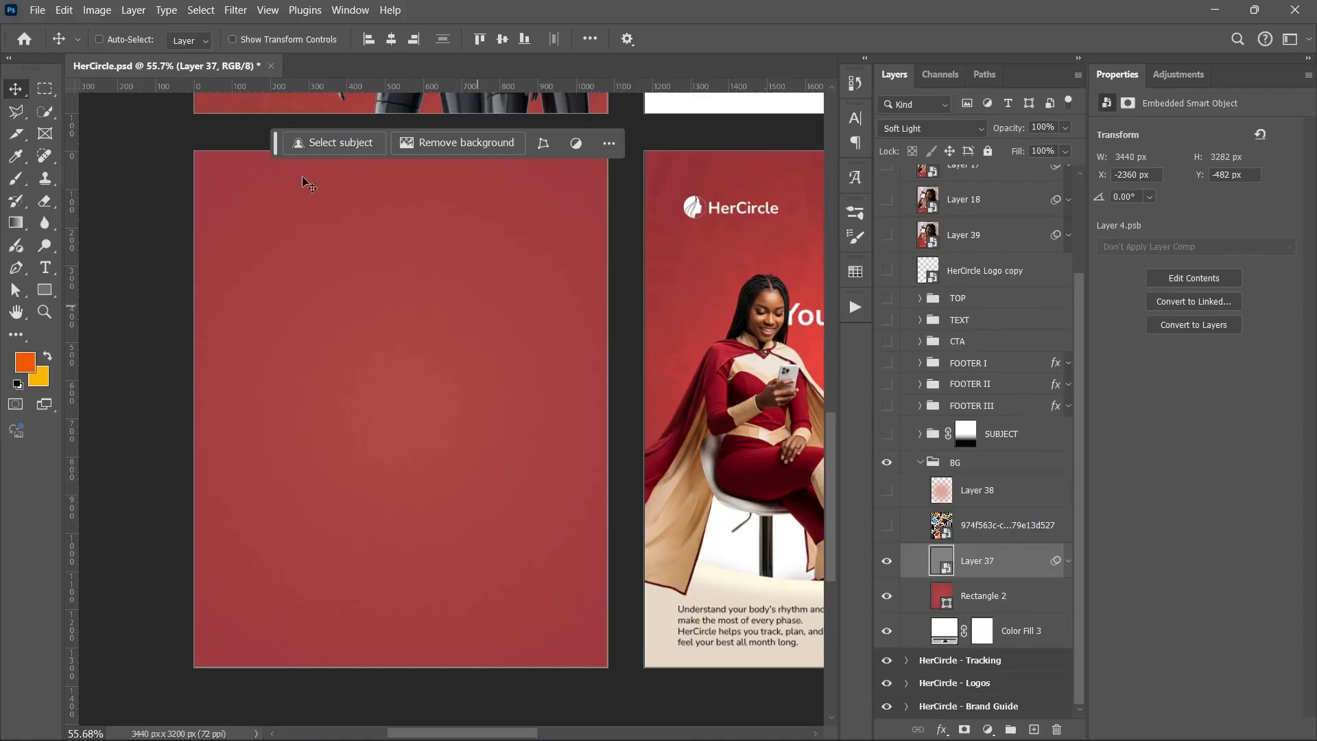
click(236, 9)
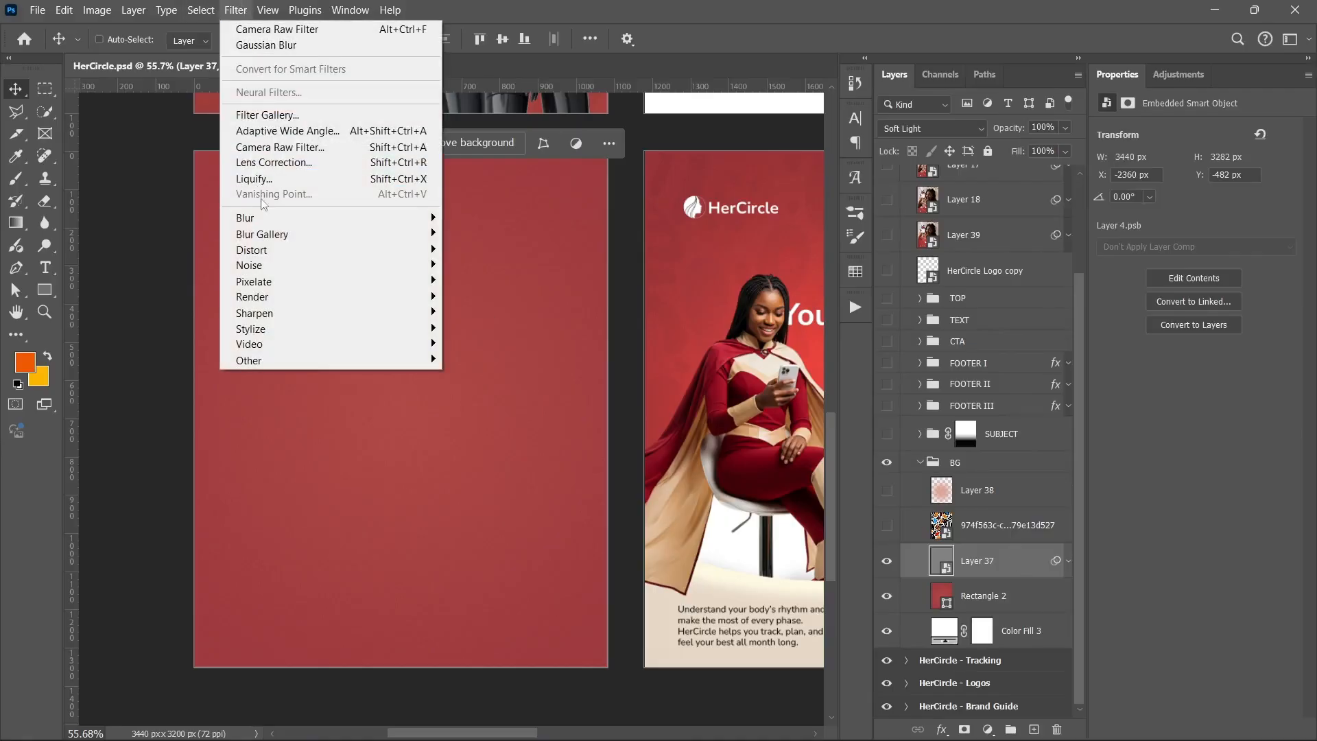
mouse_move(303, 272)
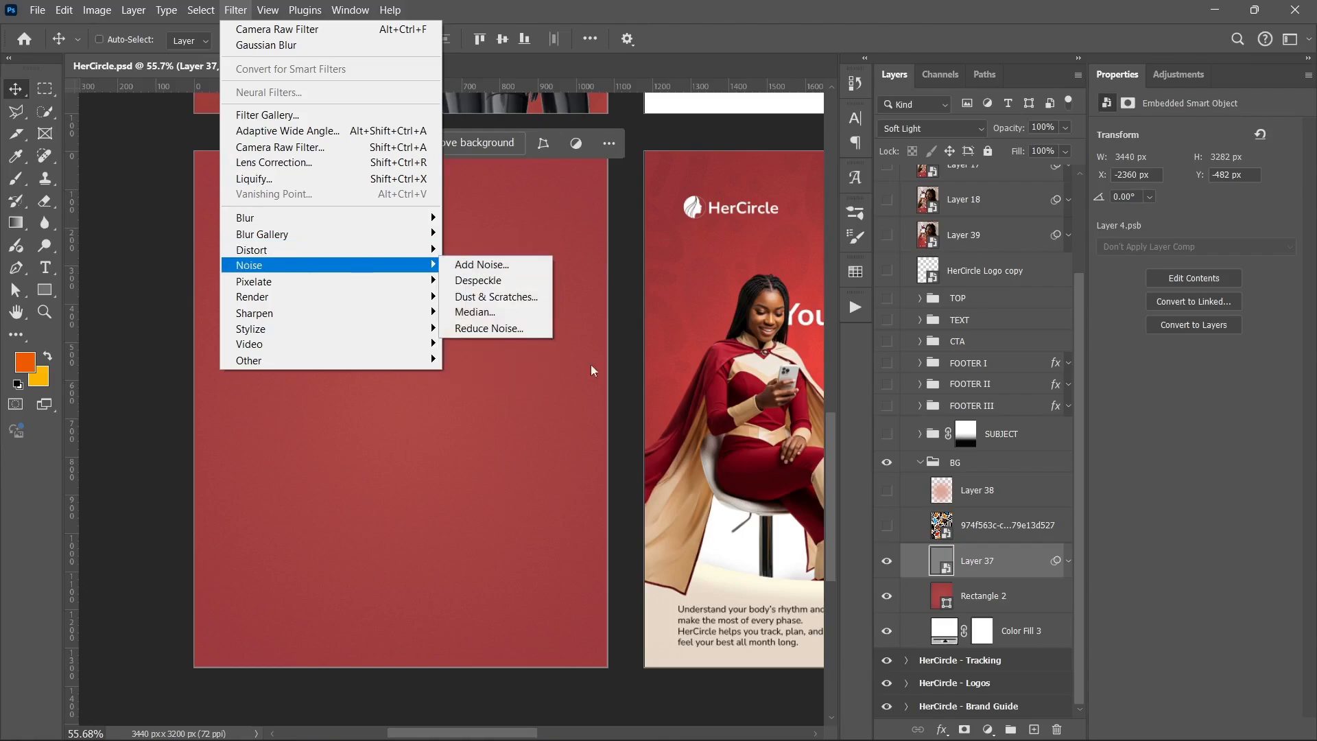
click(1039, 585)
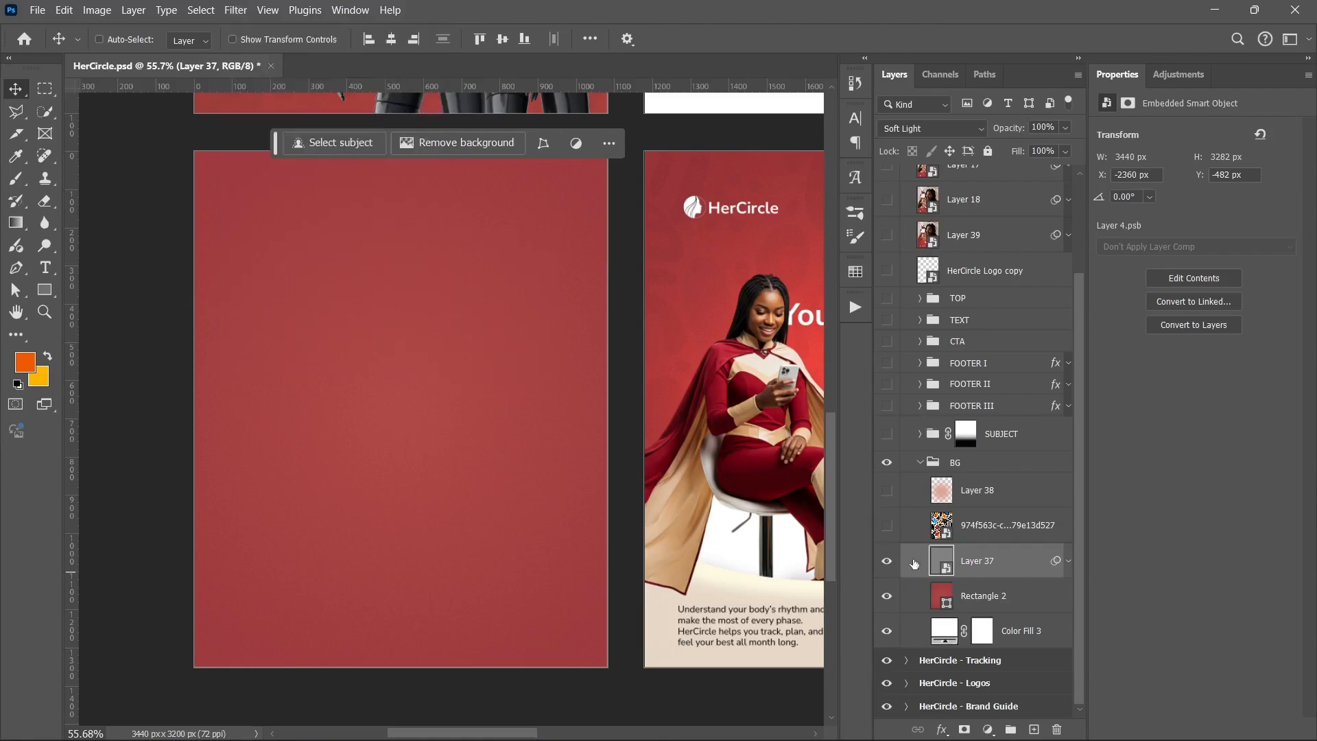
Make the 974f563c pattern layer visible and switch it to Normal blending at full fill
click(887, 525)
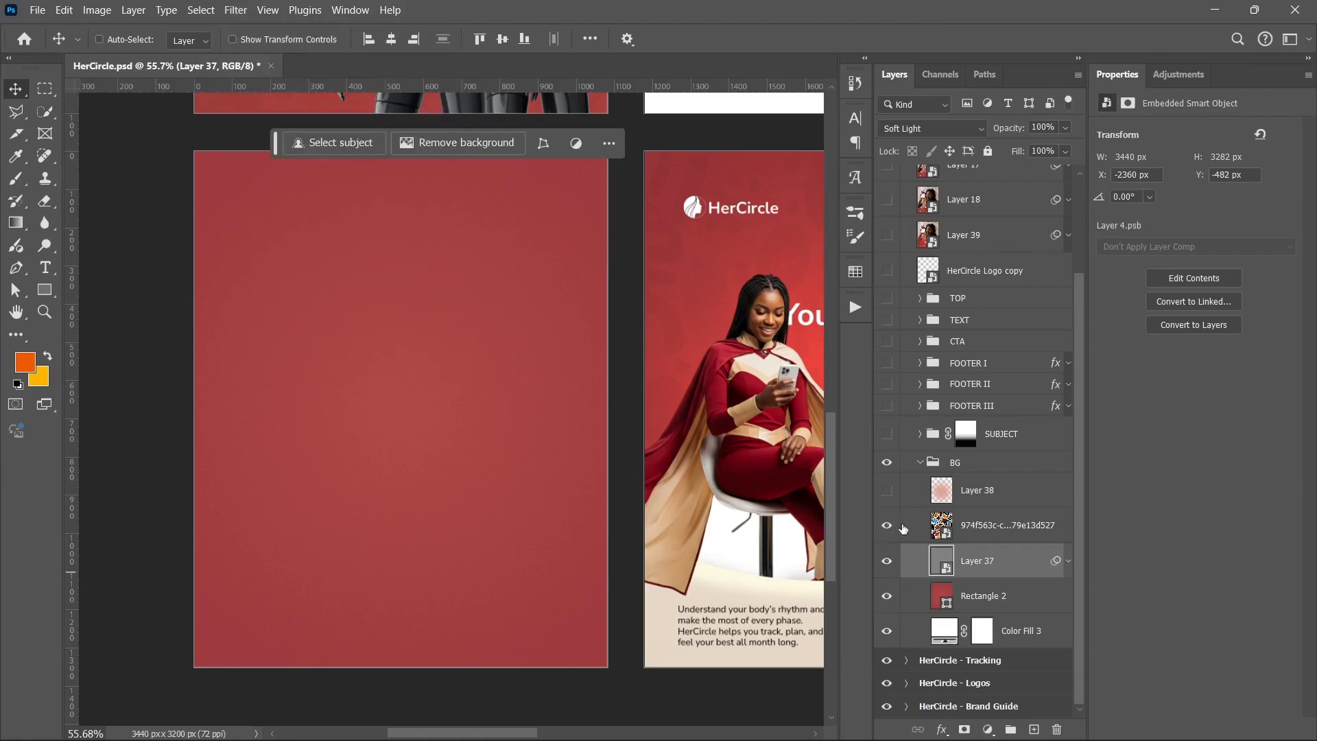
click(969, 535)
click(921, 131)
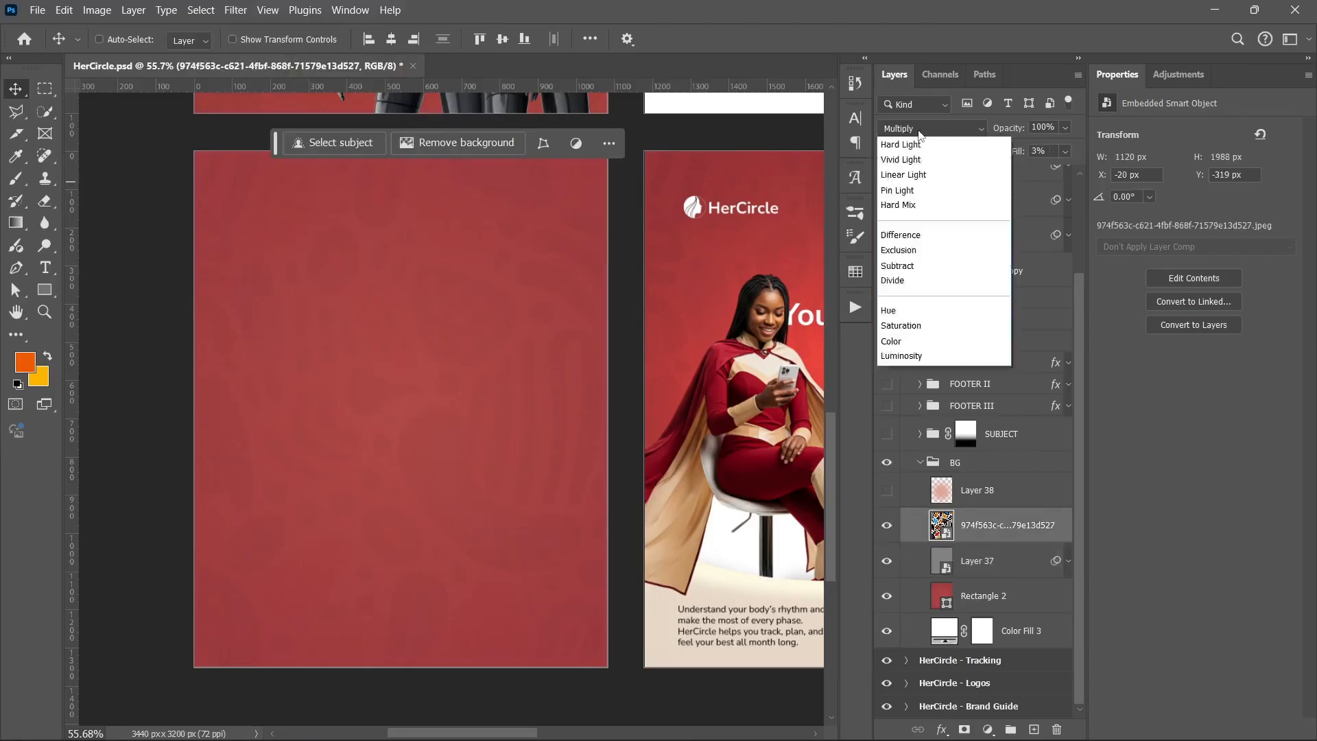
click(895, 145)
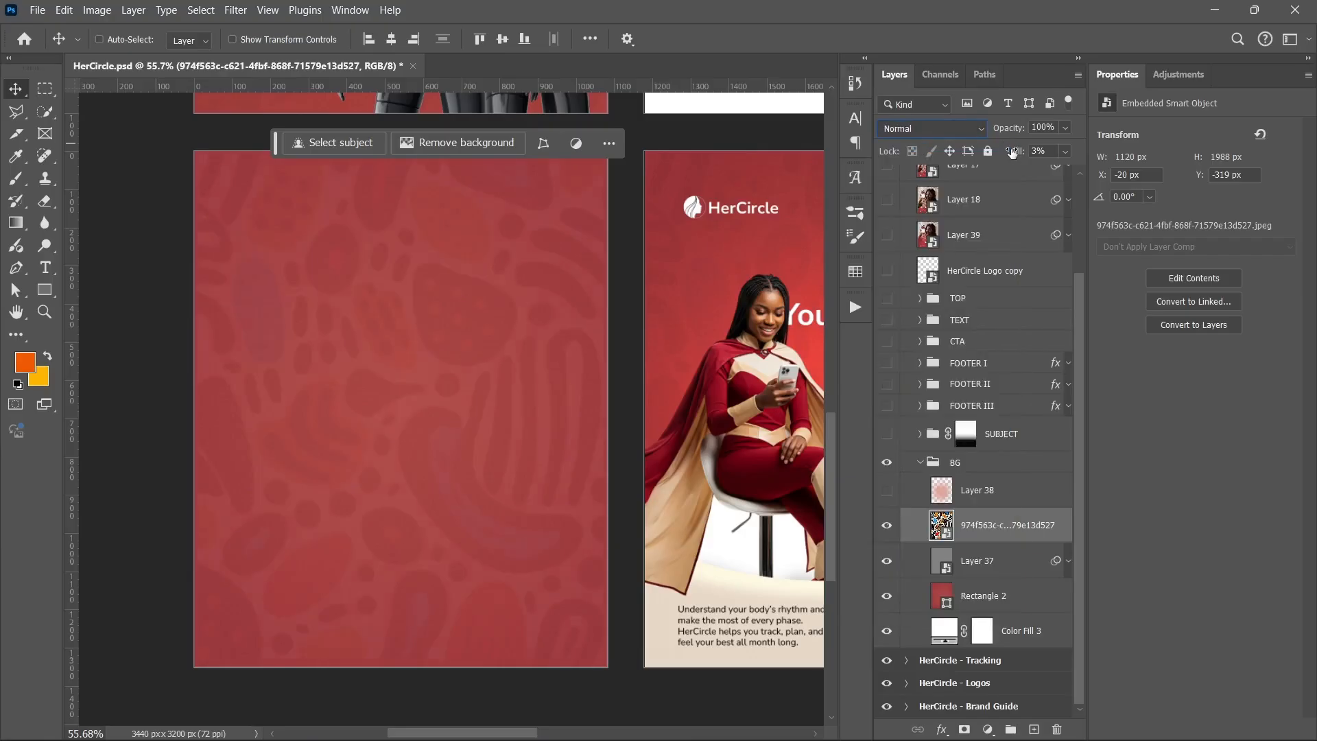
drag(1012, 150, 1131, 166)
key(ctrl+z)
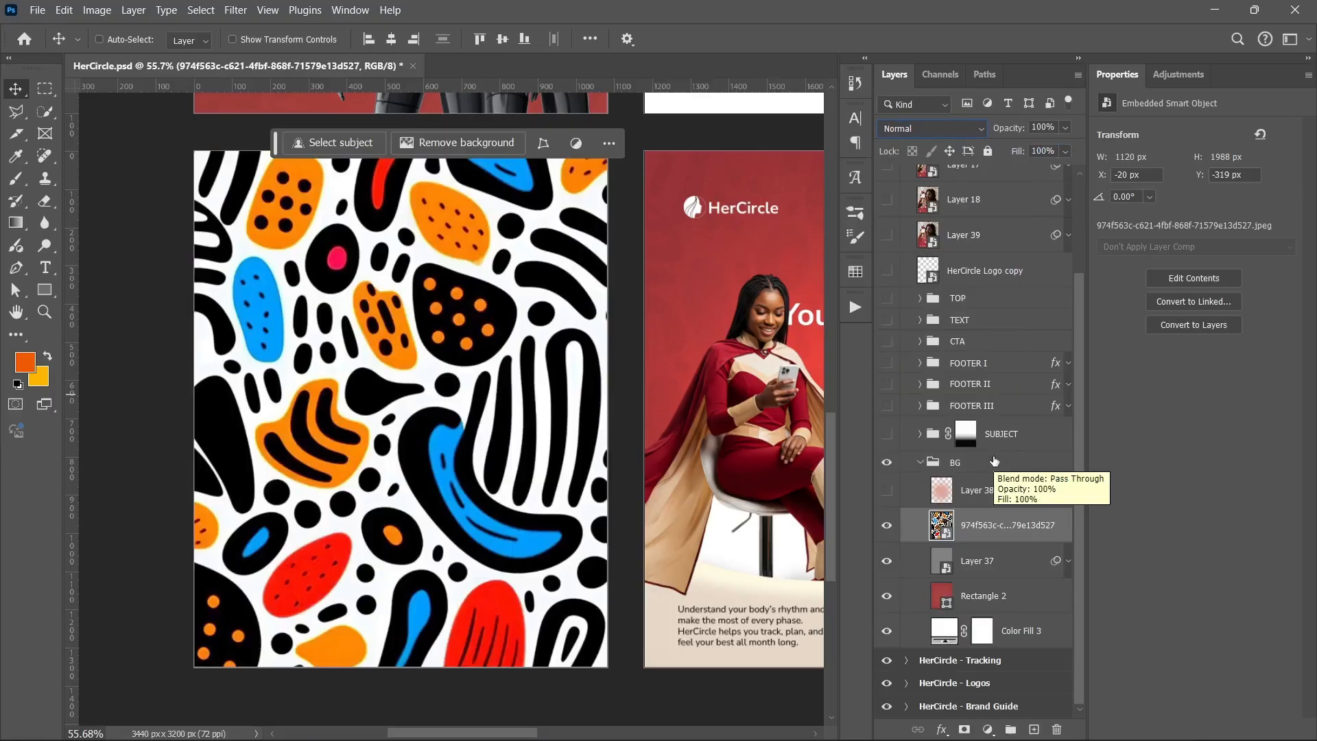
Set the pattern layer's blend mode to Multiply and its fill to 7%
click(919, 127)
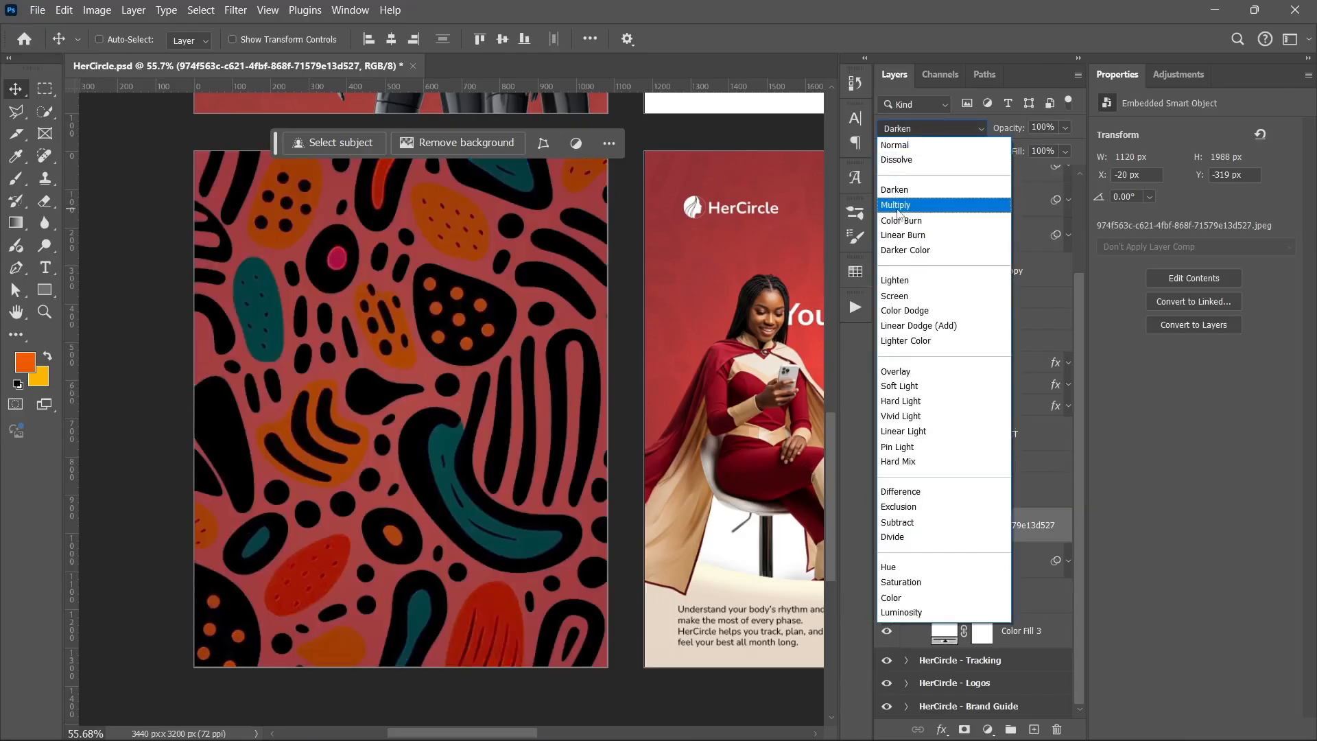
click(895, 204)
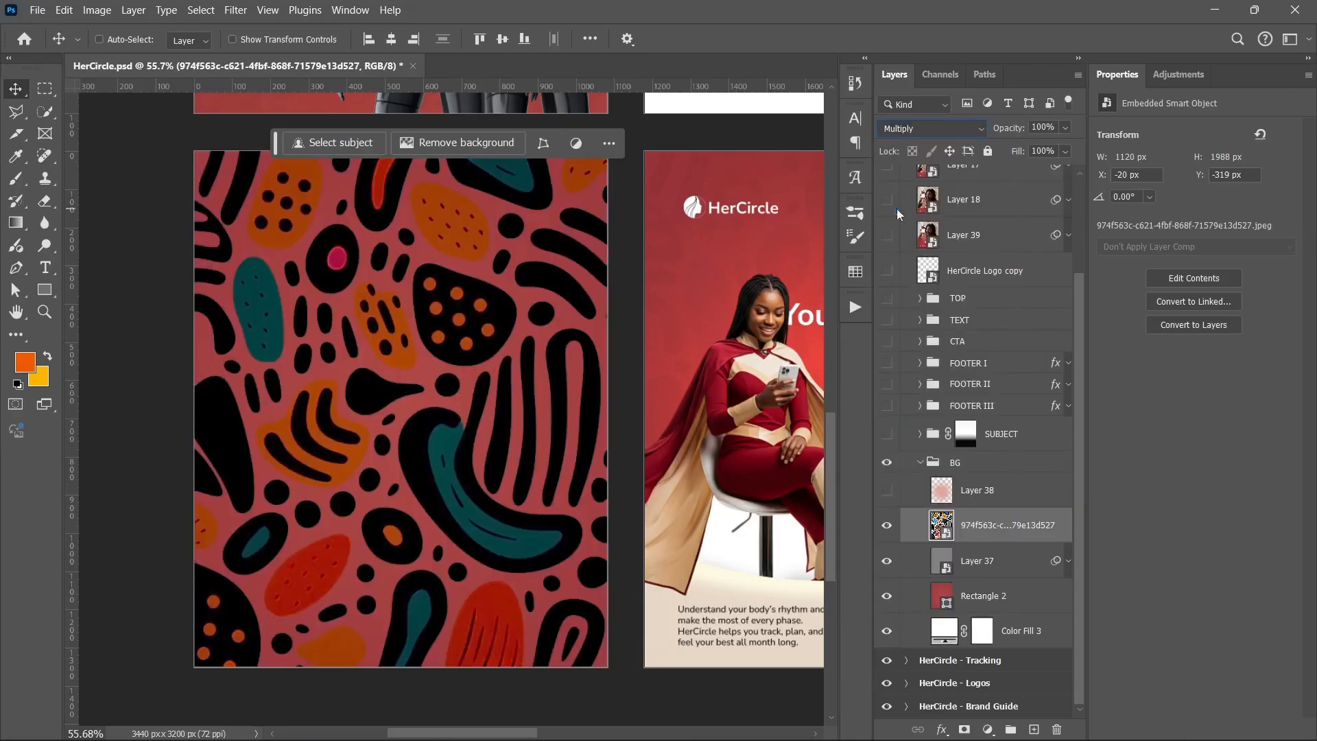
click(1063, 152)
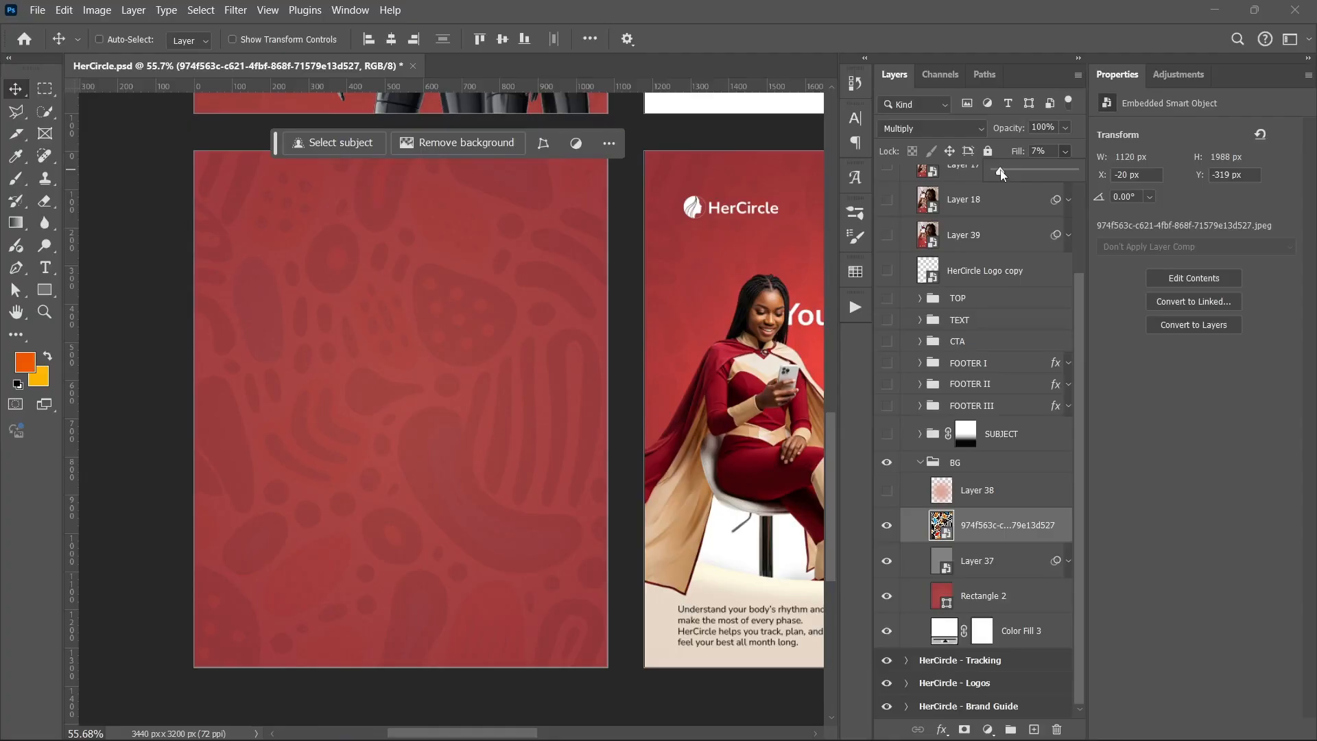
drag(1000, 174, 997, 173)
Make Layer 38 visible, select it, and collapse the BG group
click(887, 491)
click(998, 497)
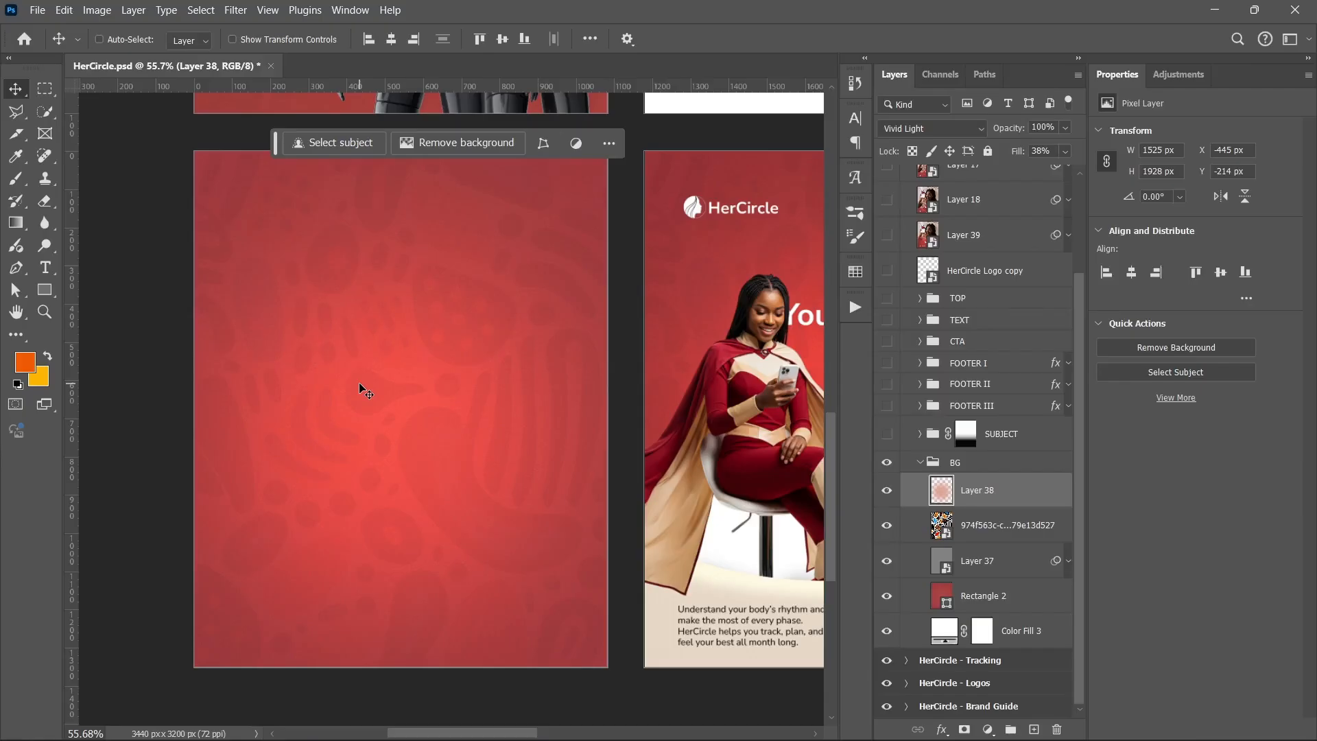
click(922, 467)
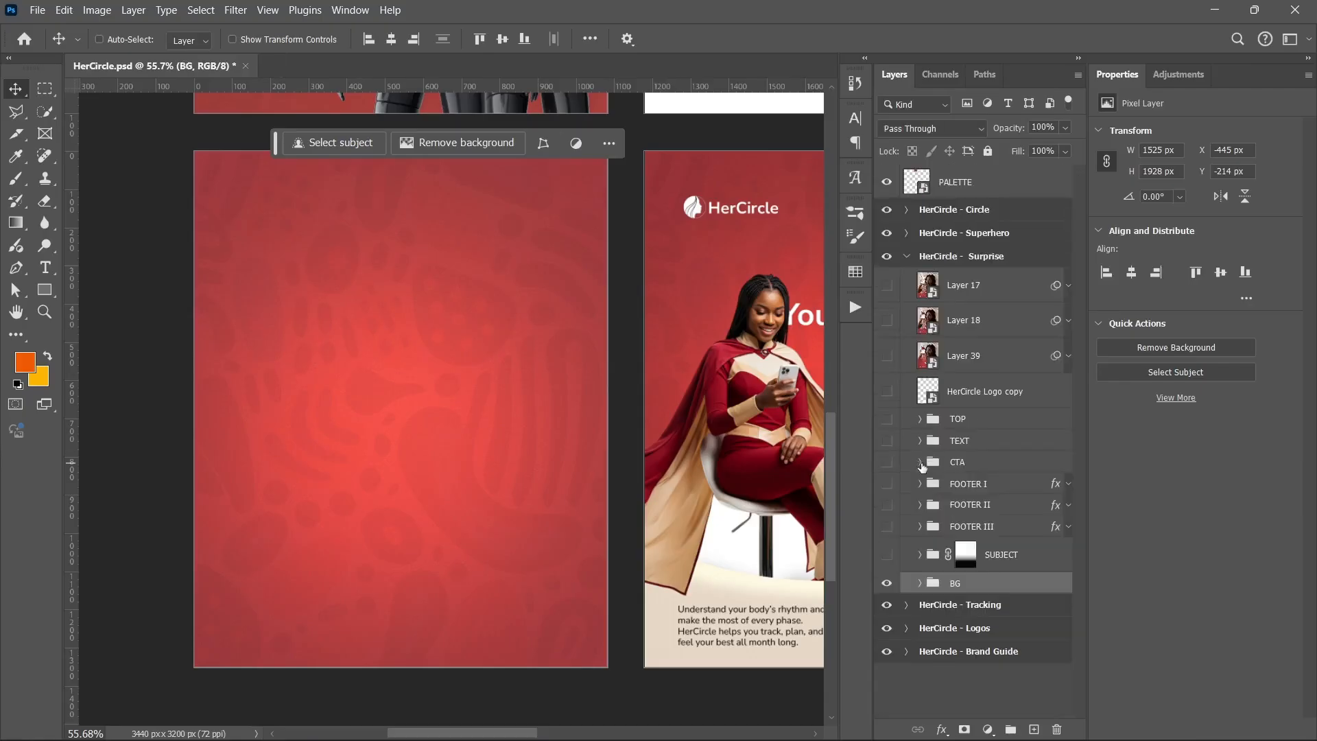
Show and expand the SUBJECT group, then hide Rectangle 6, Layer 16 and the Photoroom image layer
click(887, 555)
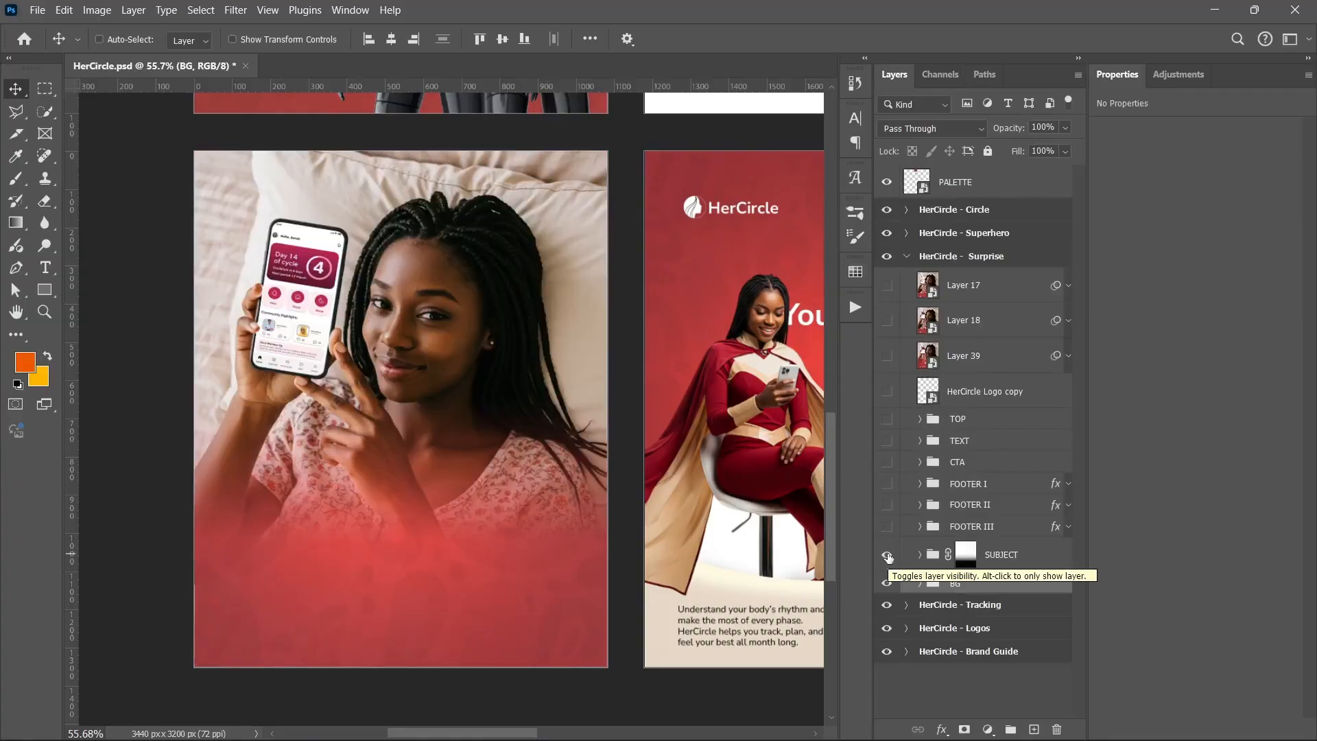
click(919, 554)
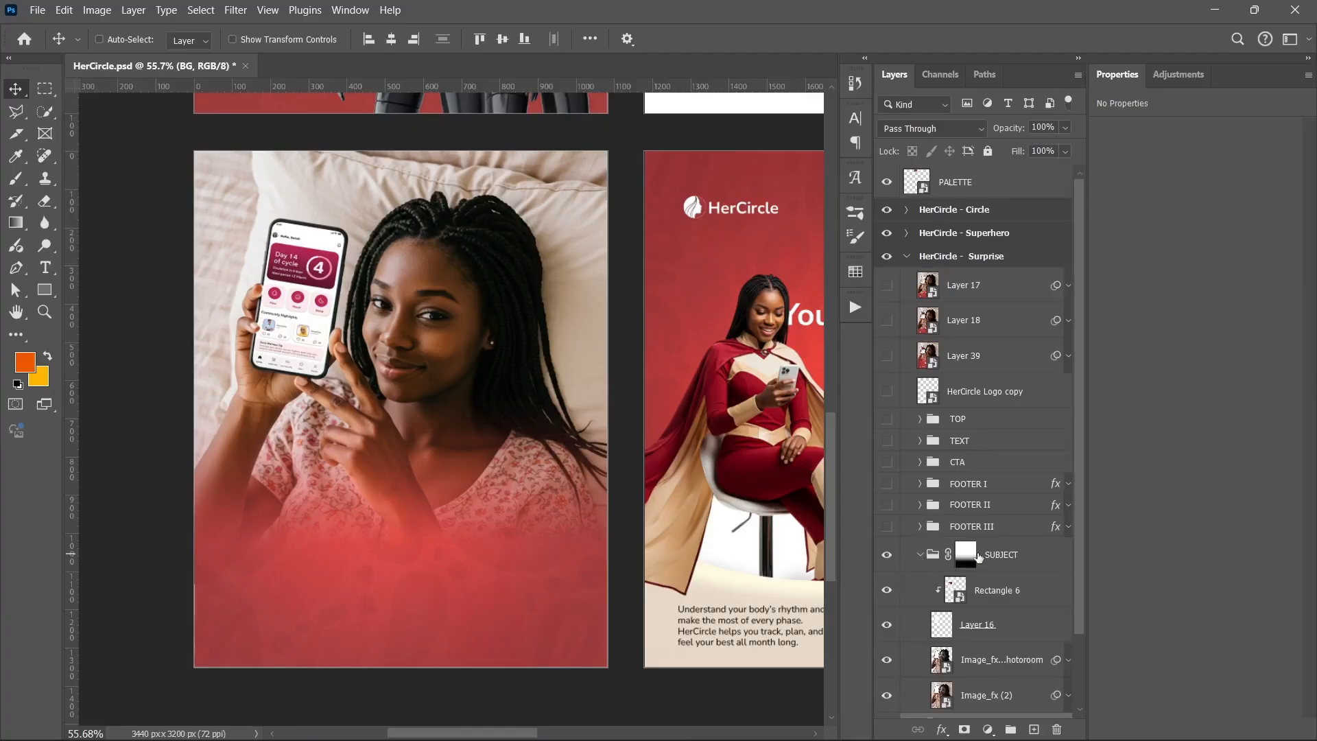
shift+click(966, 555)
scroll(932, 555, down, 3)
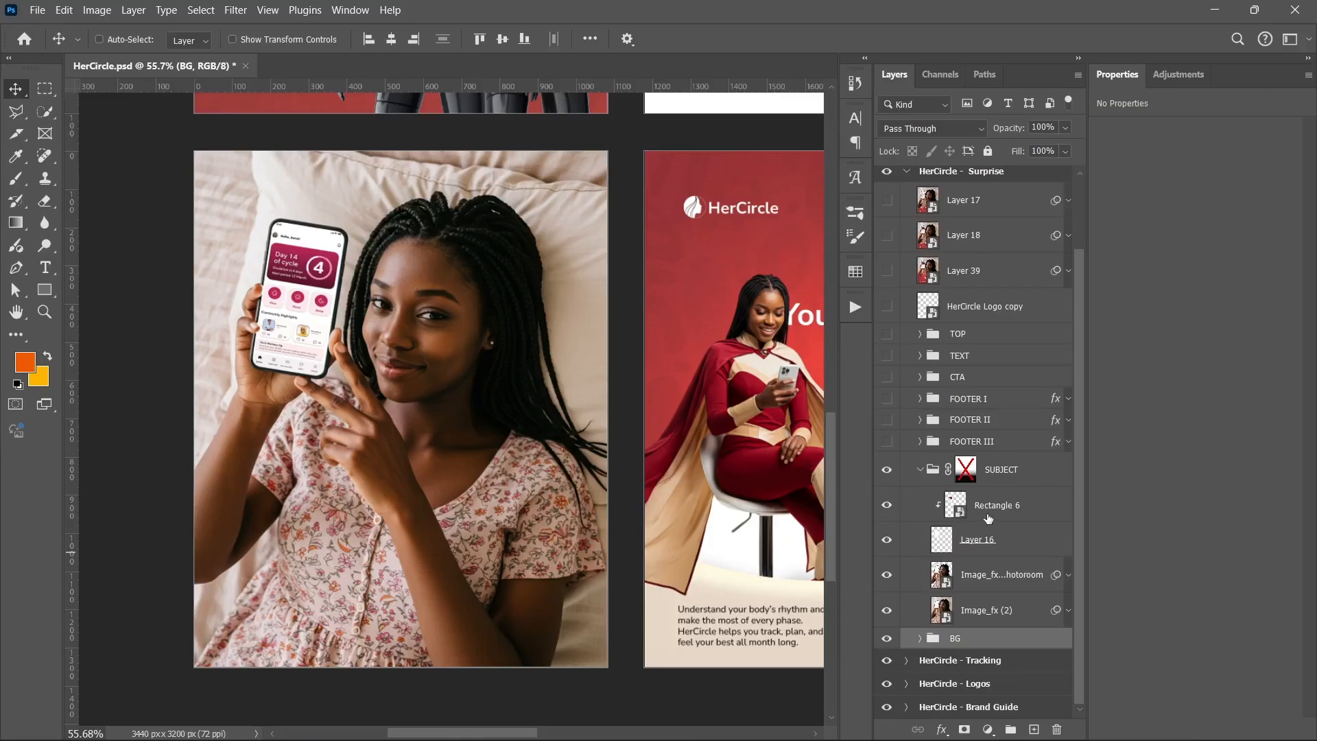
drag(887, 505, 892, 578)
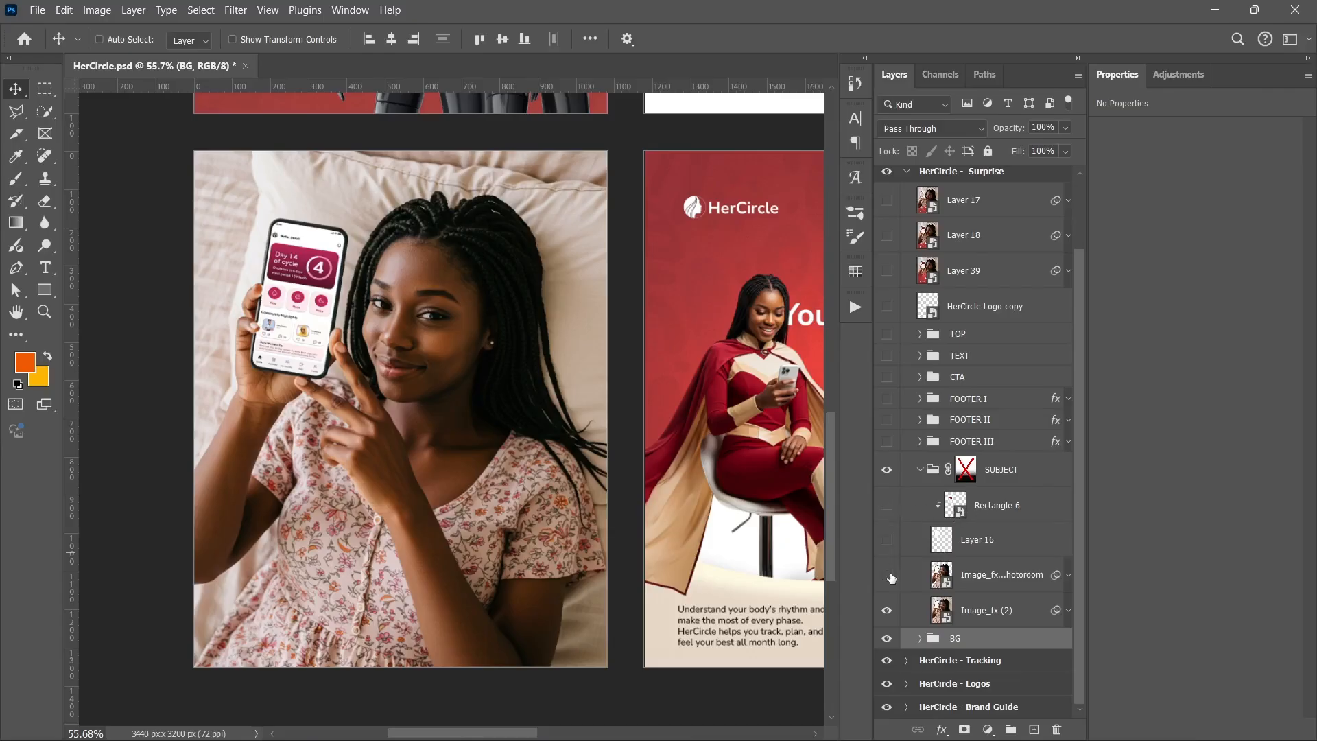
Select Image_fx (2), show the Photoroom layer and Rectangle 6 again, and zoom in on the phone screen
click(1011, 618)
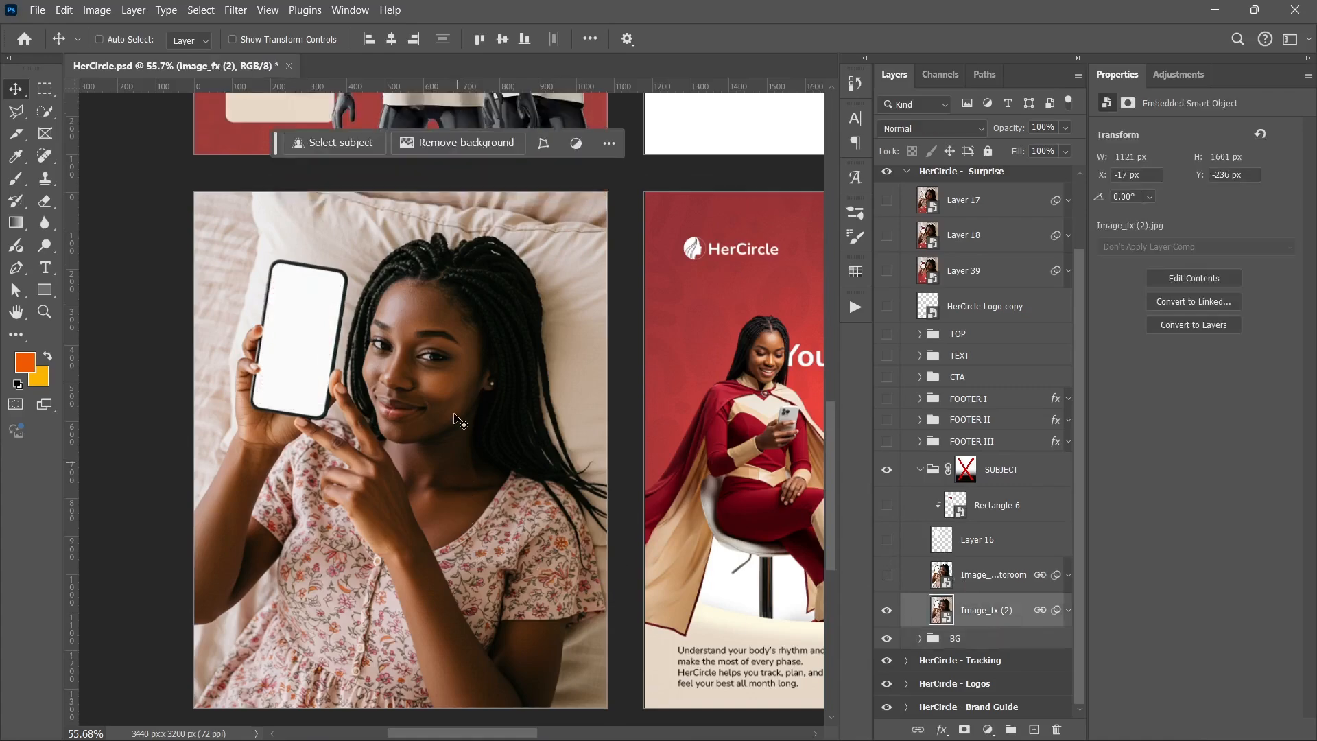
scroll(460, 452, up, 1)
scroll(499, 442, up, 1)
drag(450, 420, 505, 373)
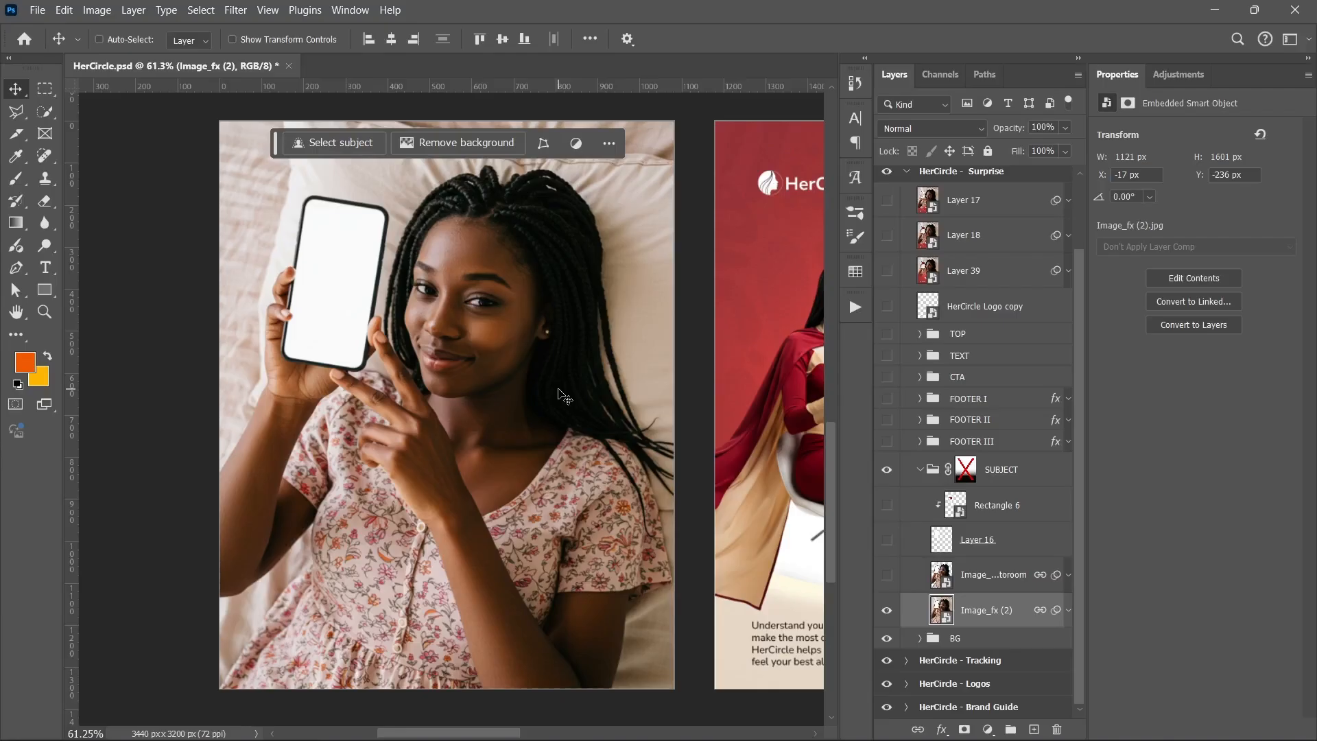
click(888, 576)
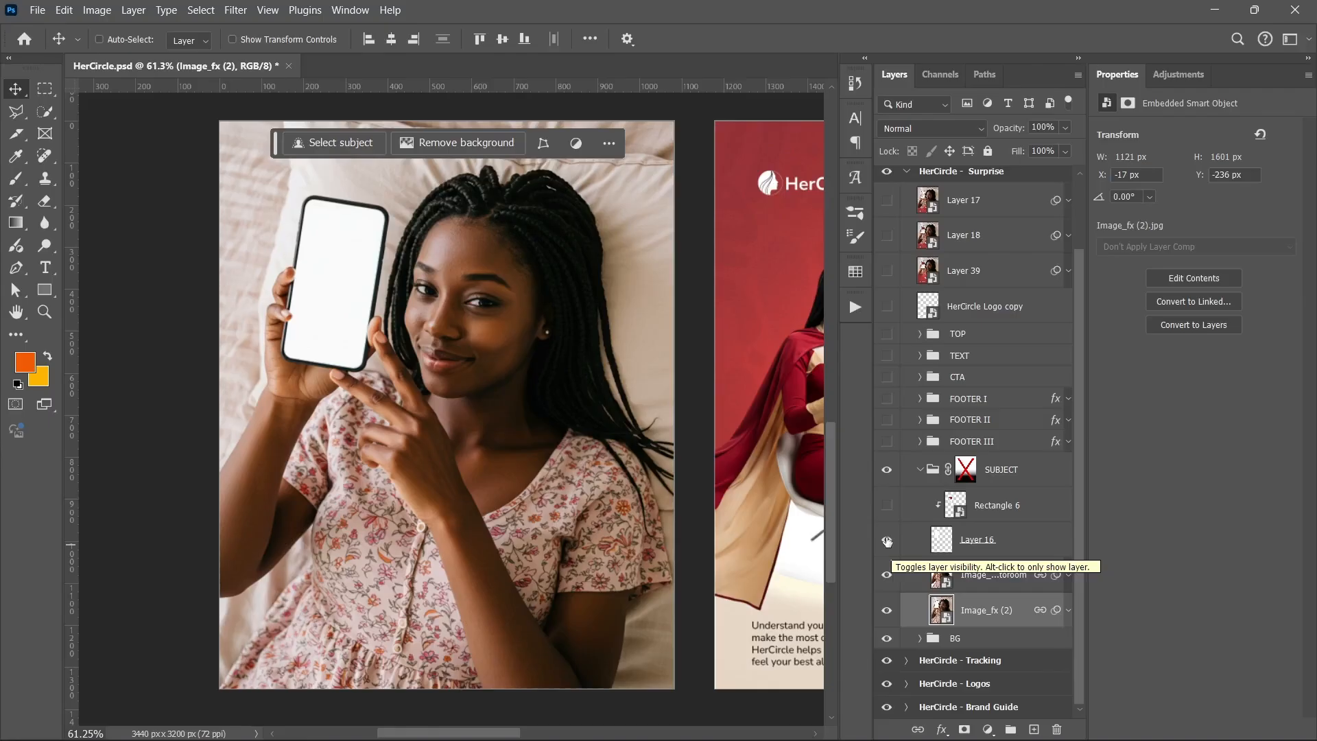
click(886, 511)
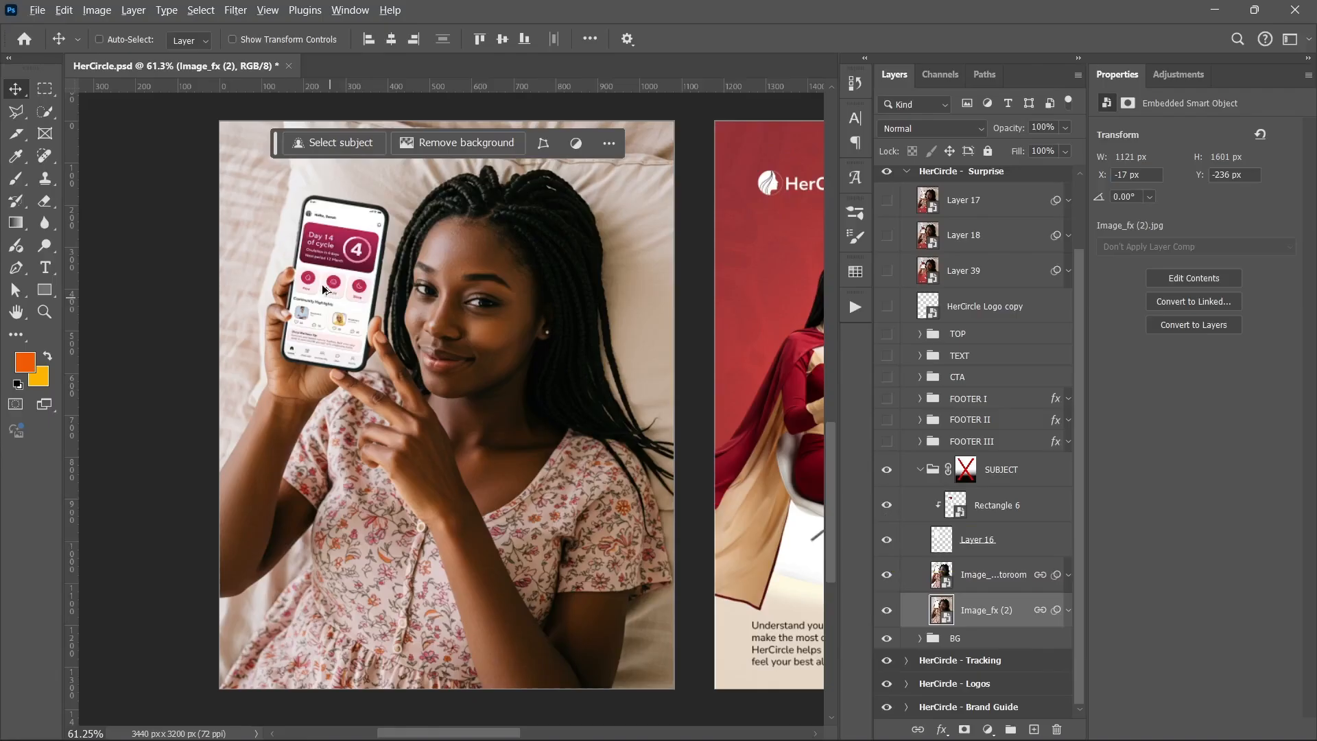
scroll(326, 310, up, 2)
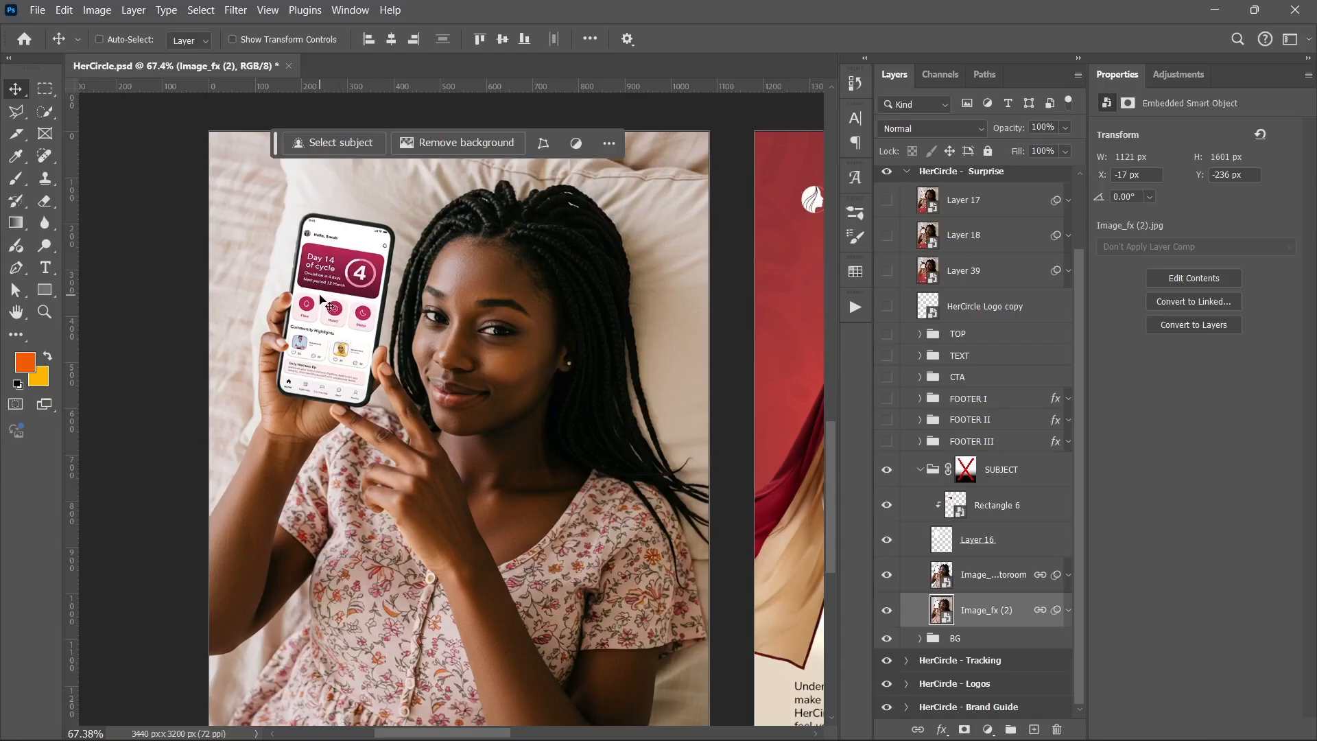
scroll(320, 297, up, 5)
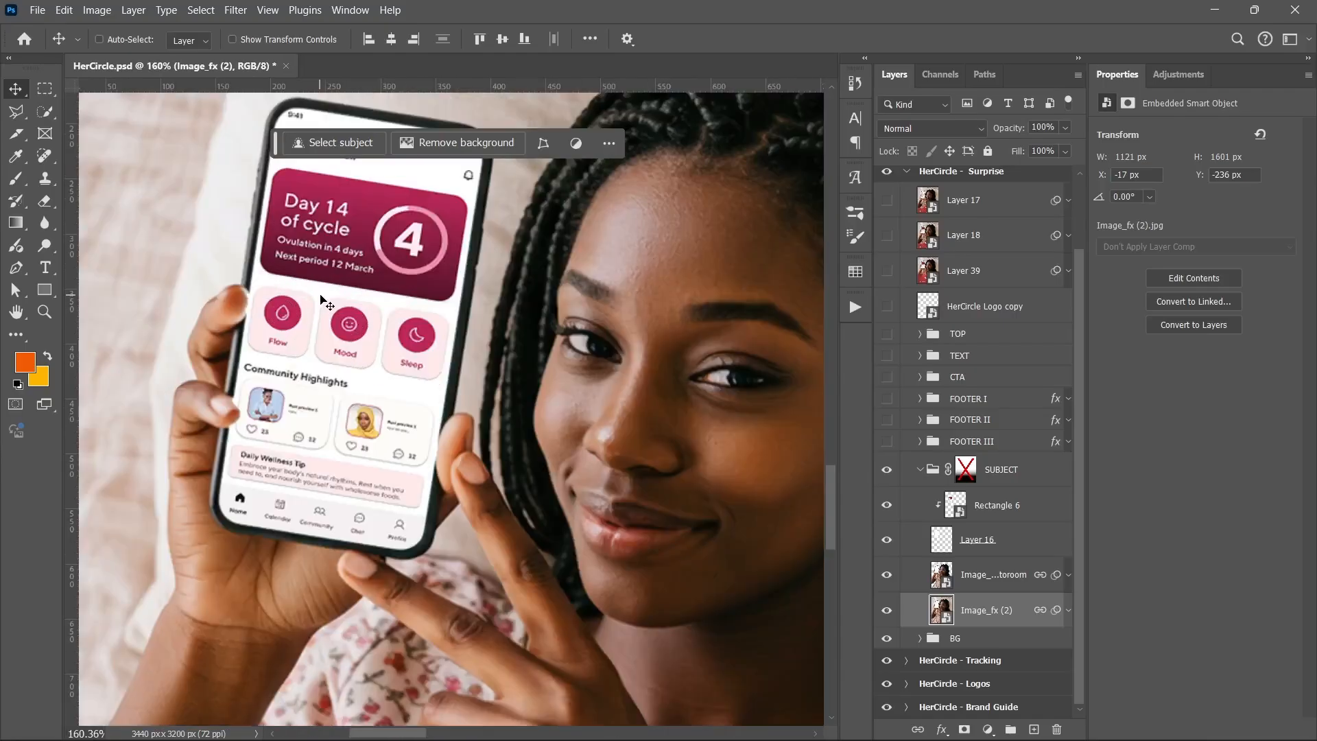
scroll(321, 297, down, 5)
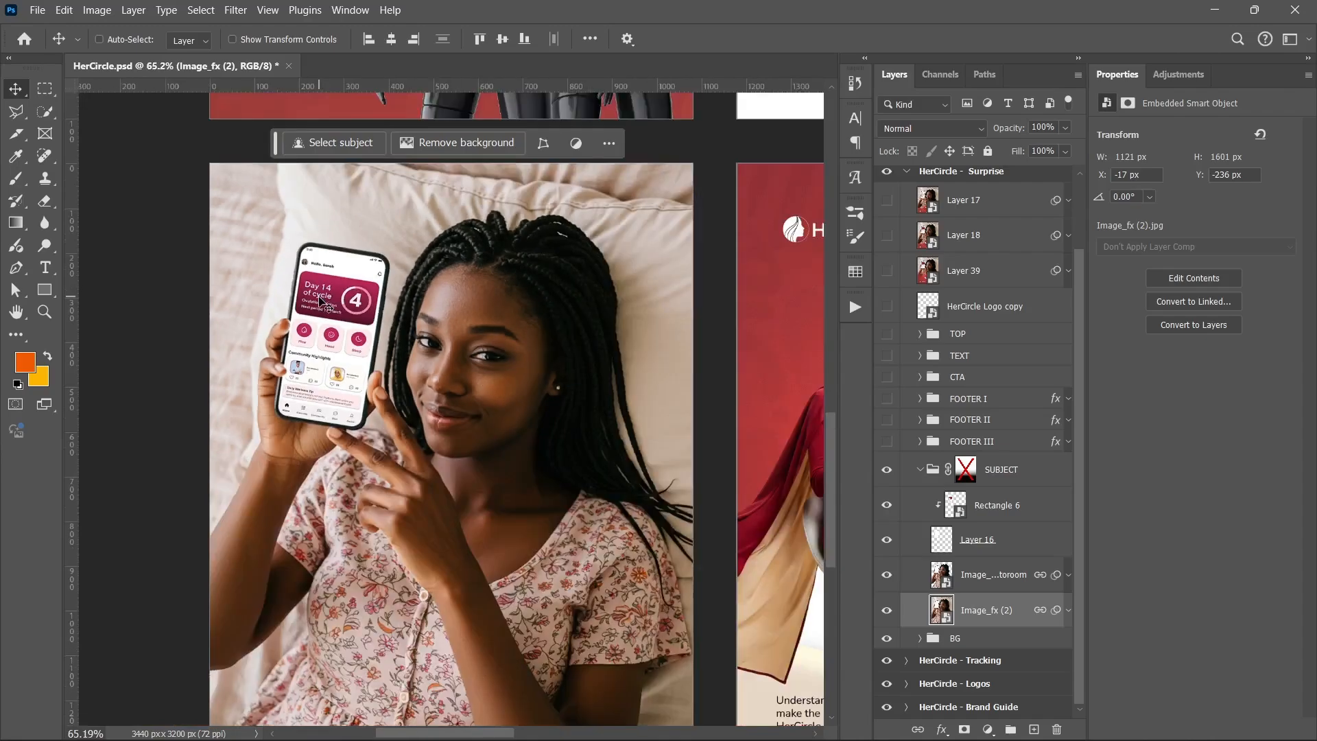
scroll(320, 297, down, 1)
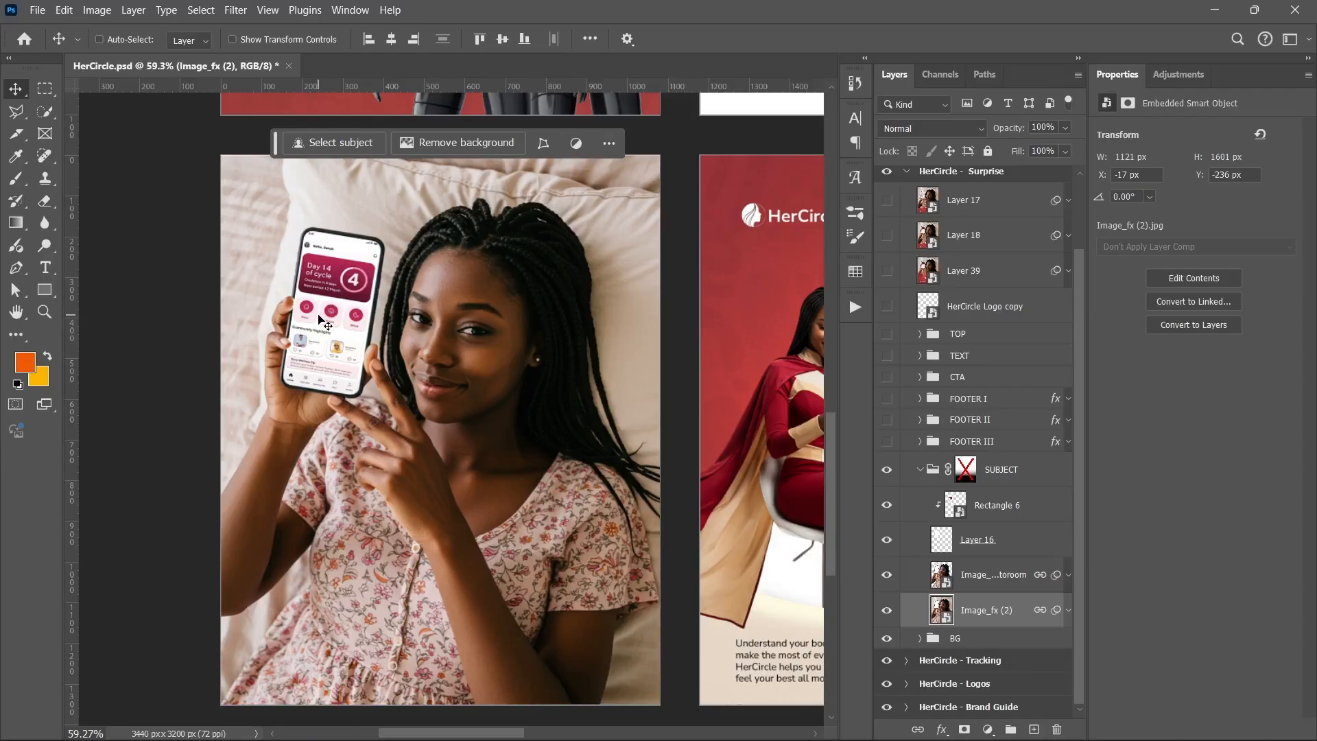
scroll(336, 296, down, 1)
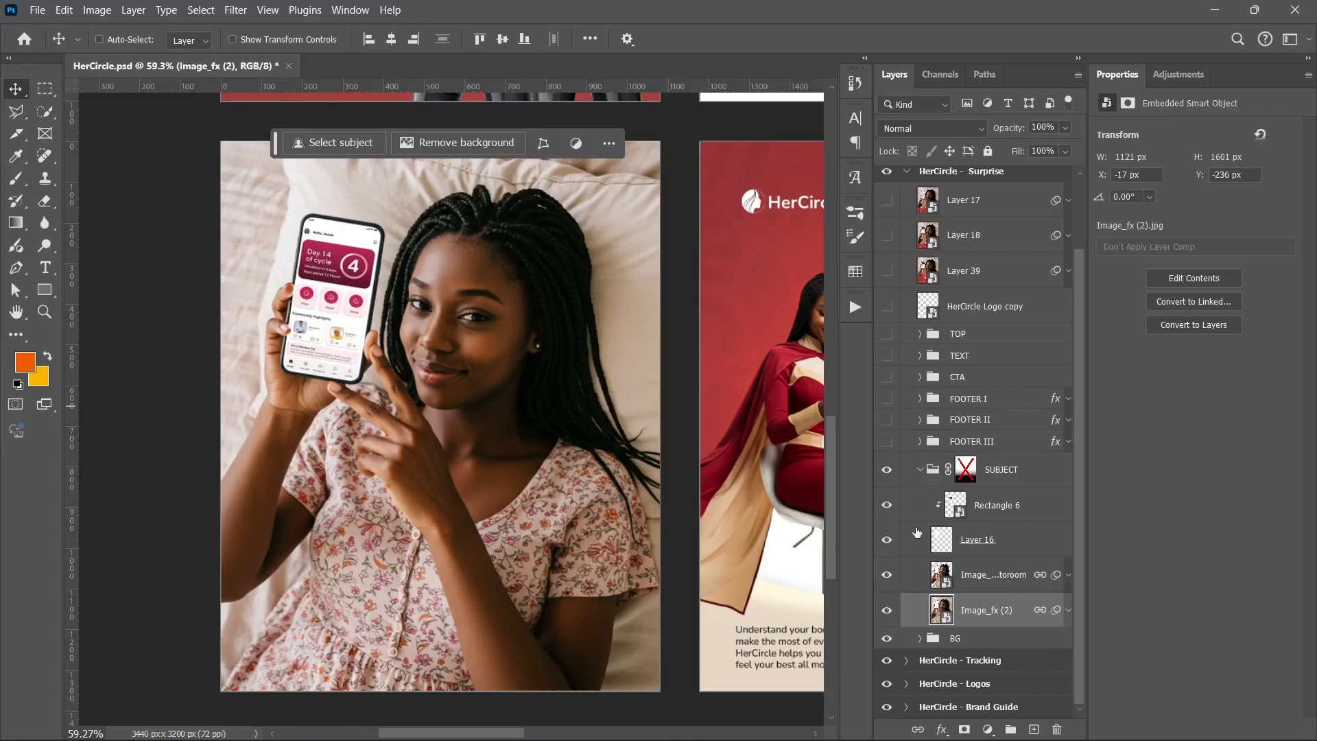
Hide Rectangle 6 and Layer 16, and select the Photoroom image layer
drag(892, 508, 892, 555)
click(950, 579)
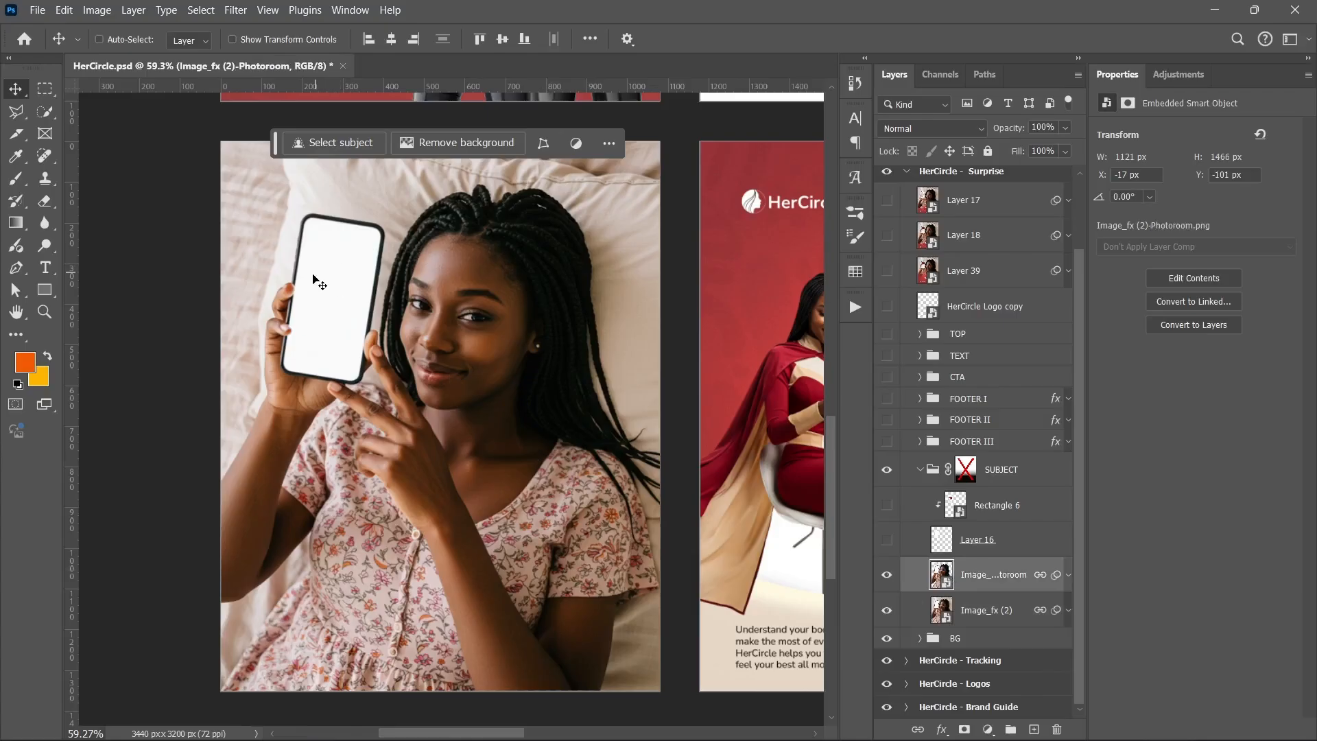
Select the blank phone screen with the Magic Wand Tool, then deselect it
drag(46, 112, 89, 142)
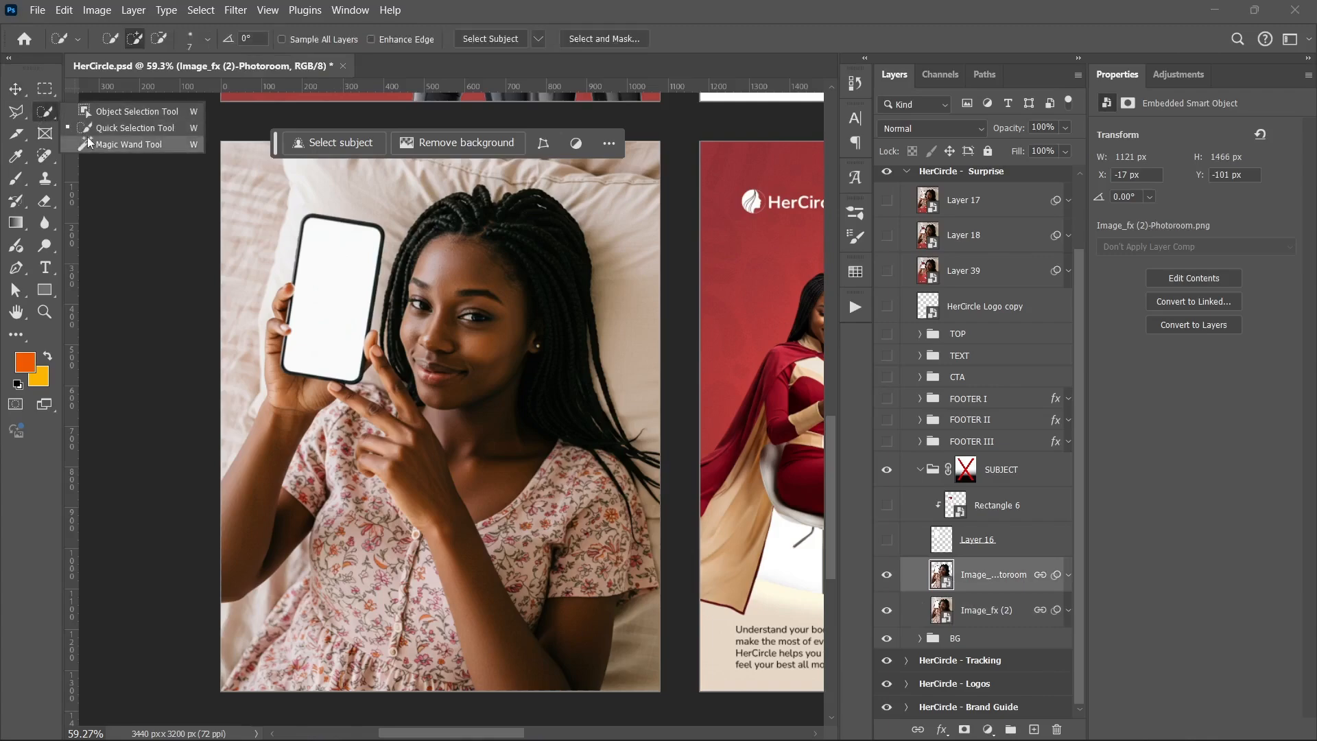
click(89, 142)
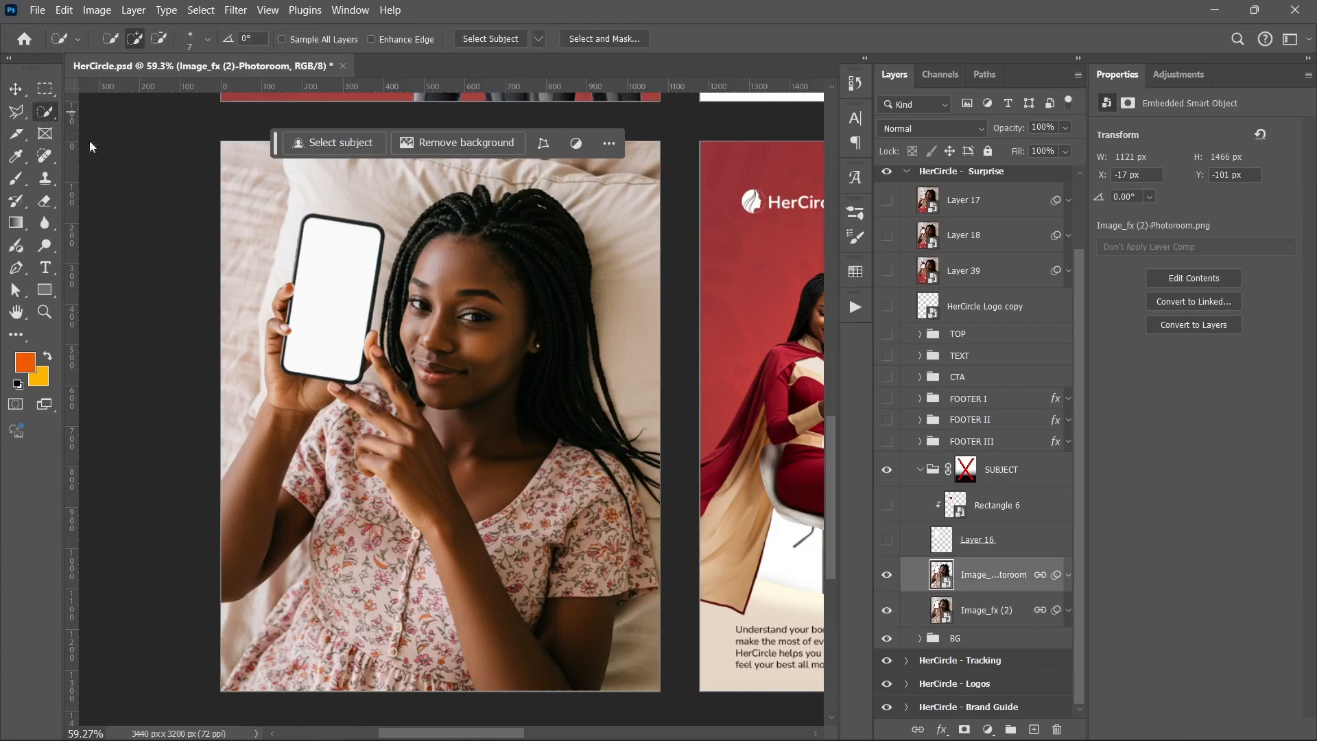
click(340, 272)
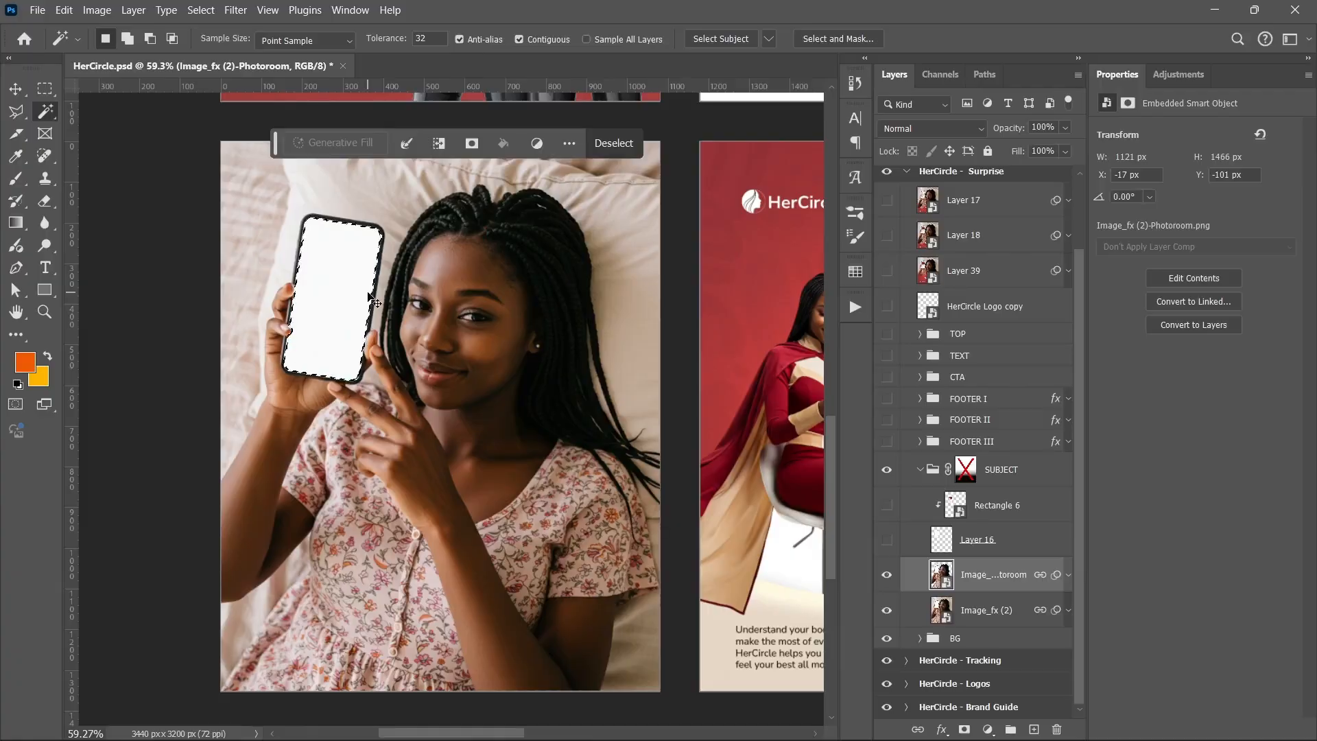
key(ctrl+d)
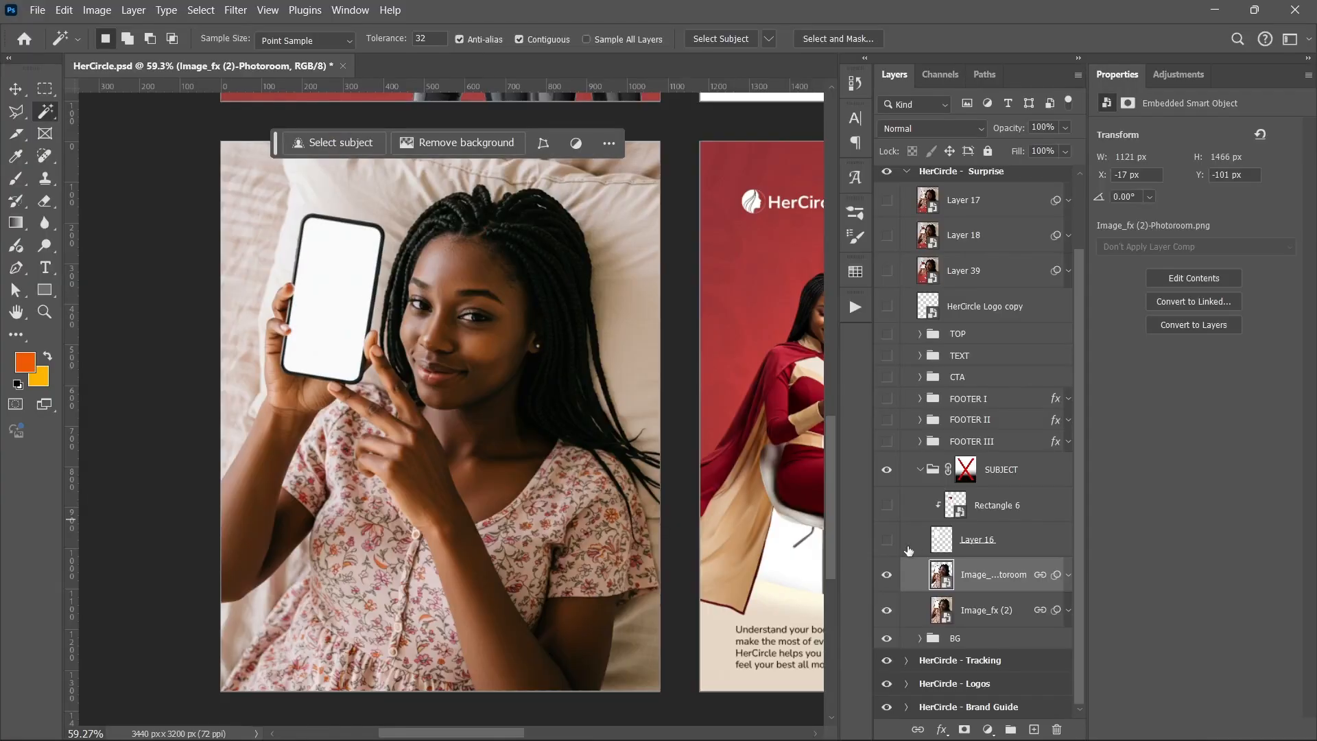
Show Layer 16 again and select it with the Move tool active
click(888, 539)
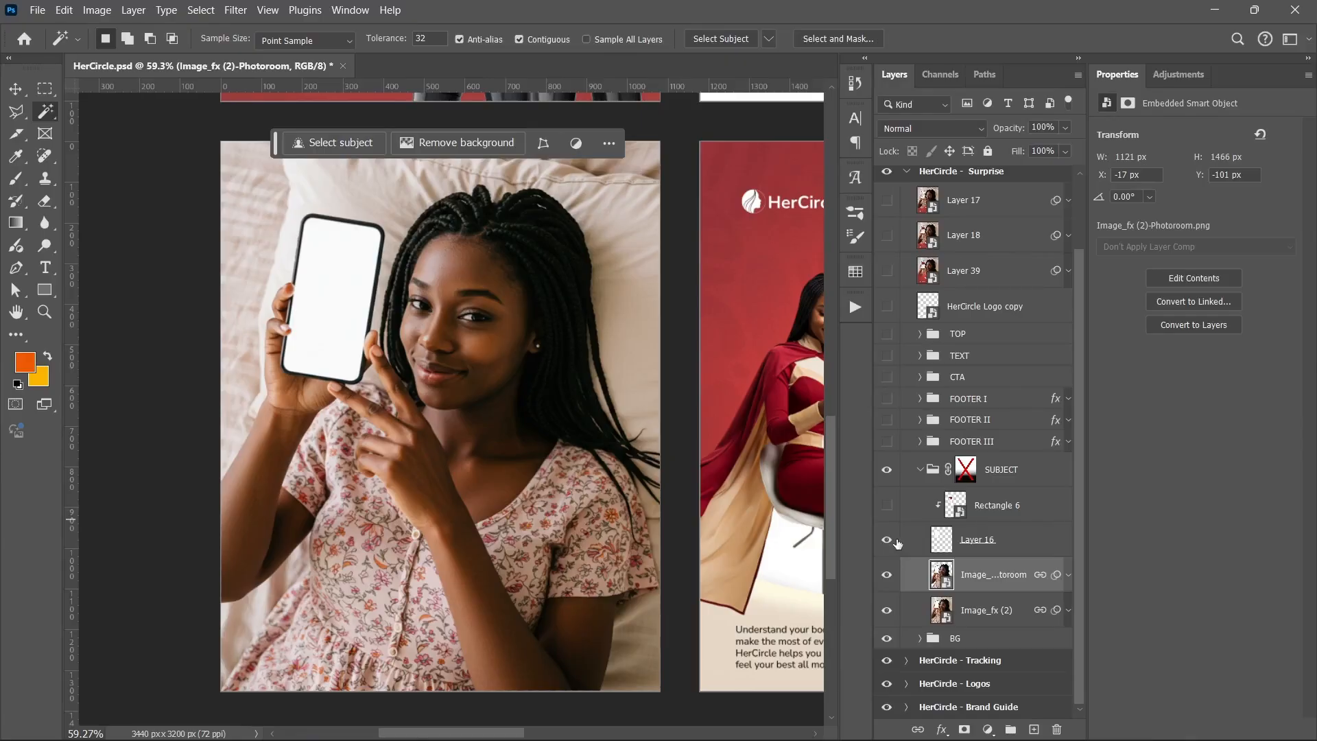
click(1011, 546)
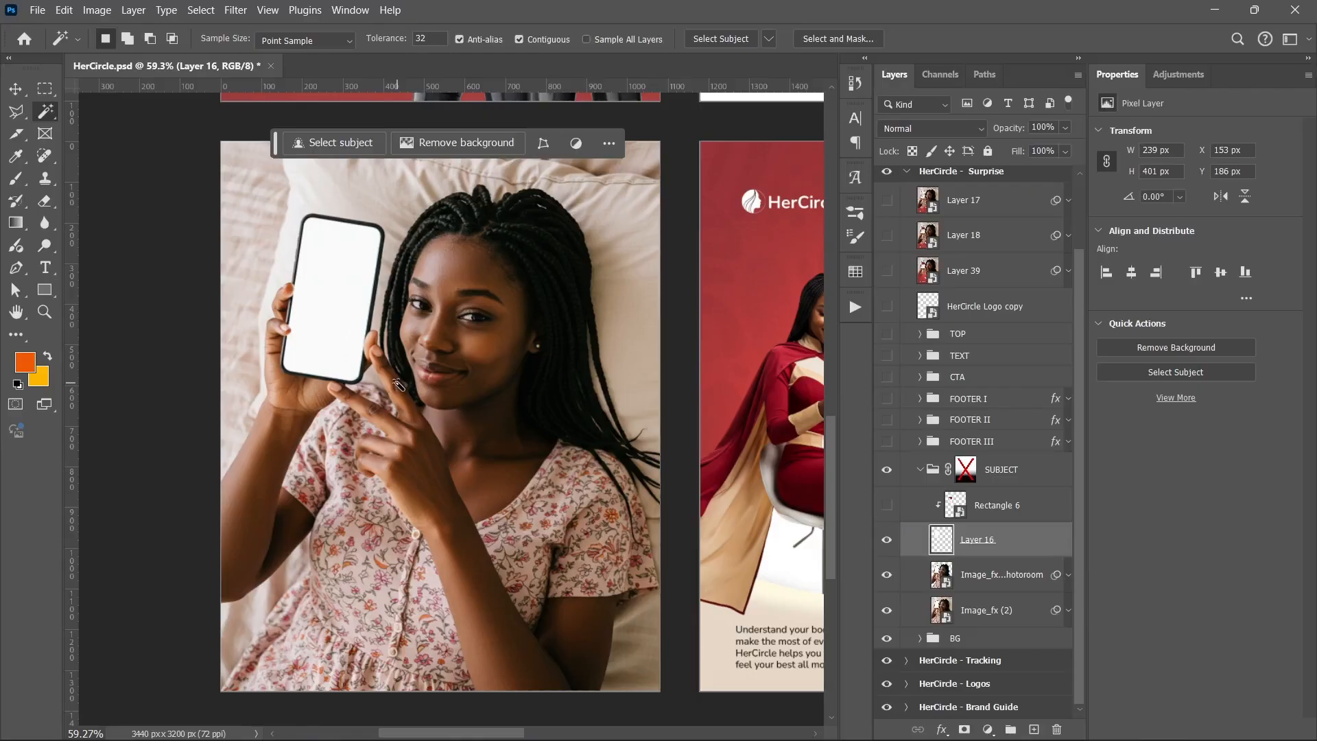
key(v)
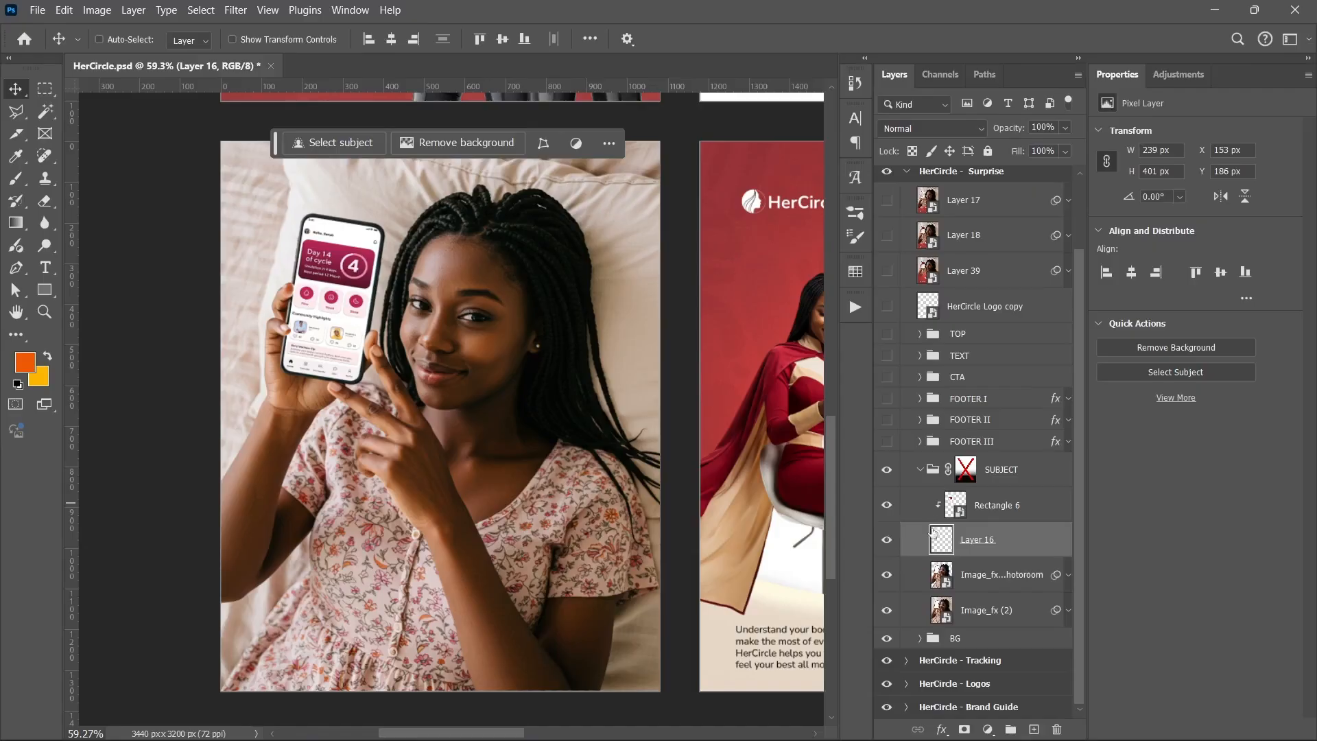
Collapse the SUBJECT group and enable its layer mask
click(920, 473)
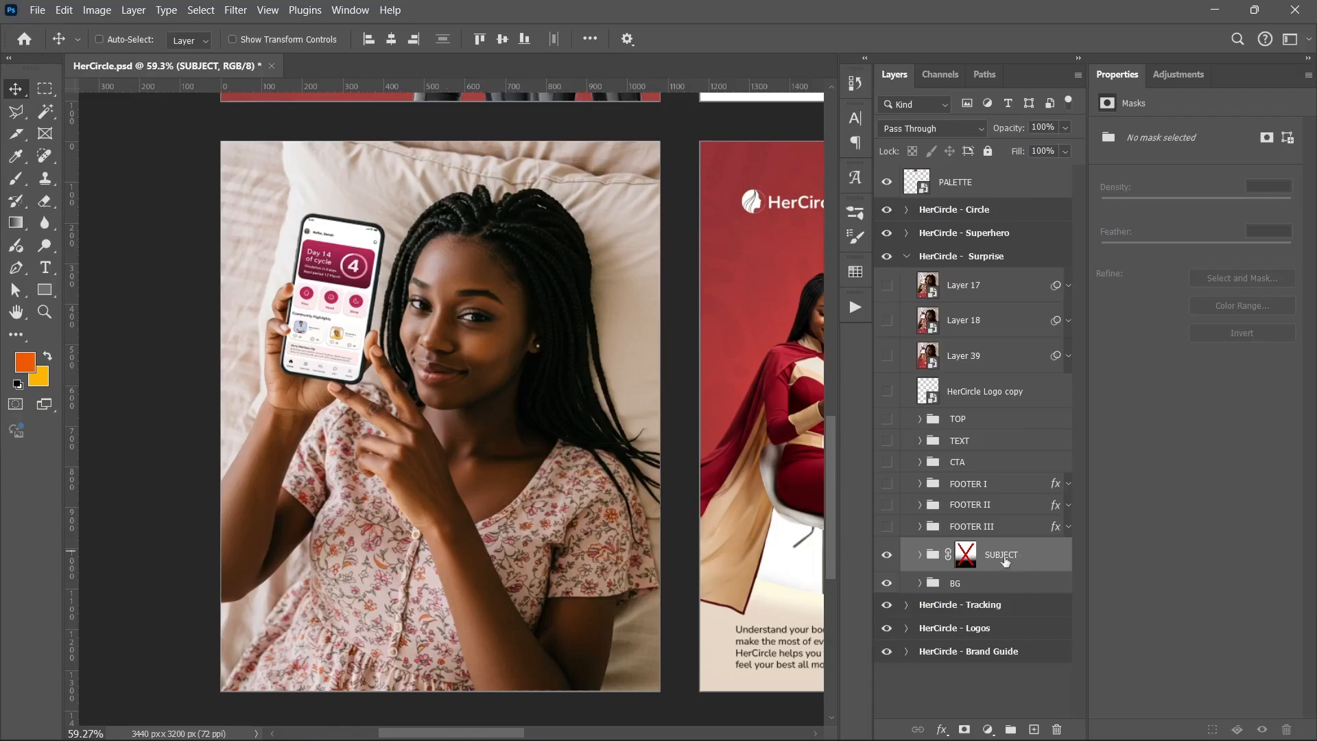
shift+click(967, 554)
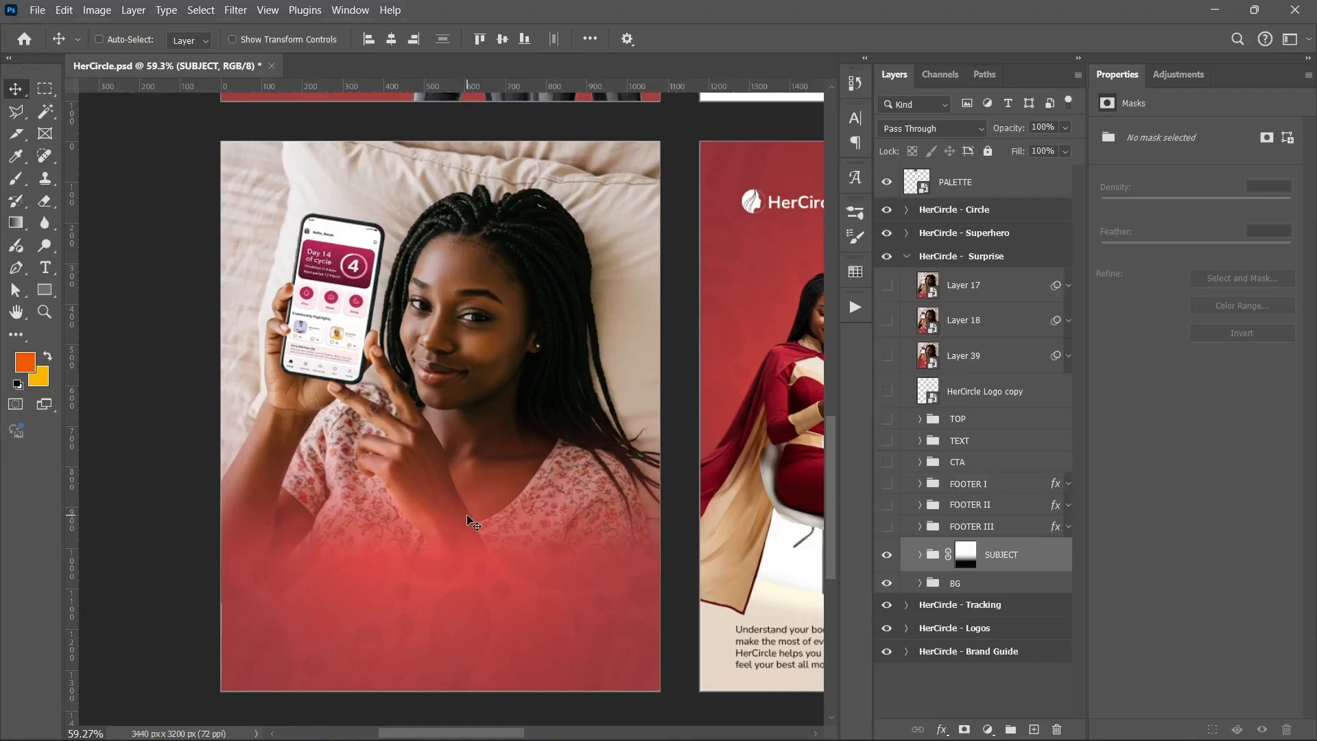
Show the CTA, TEXT and HerCircle Logo copy layers while keeping the TOP group hidden
click(887, 526)
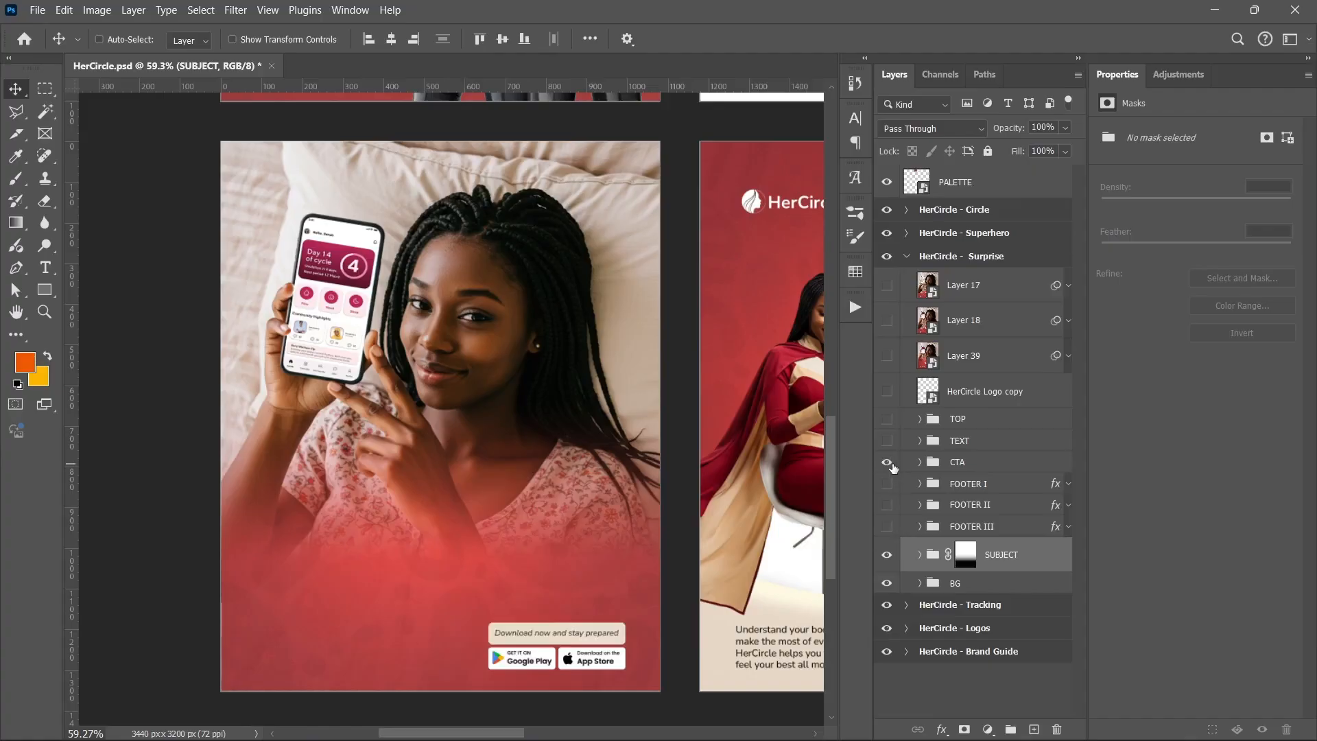
click(887, 440)
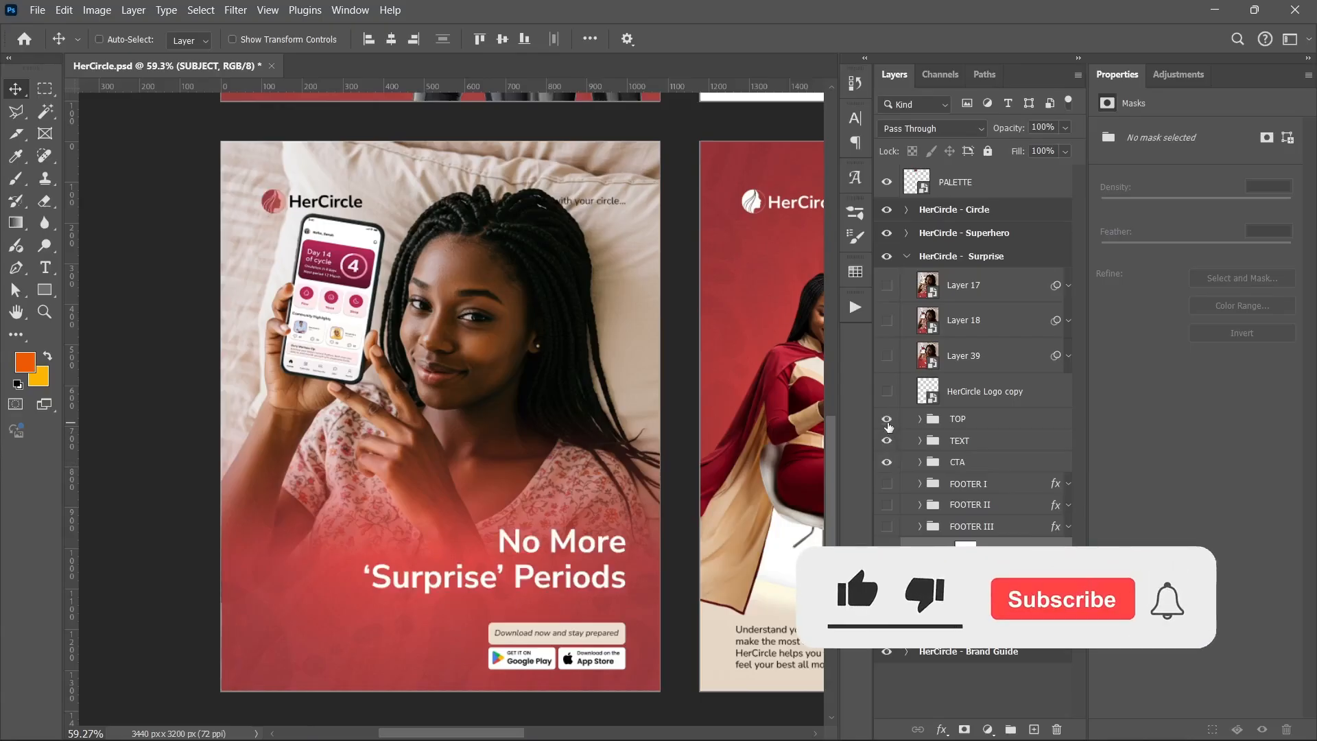
click(887, 419)
click(887, 391)
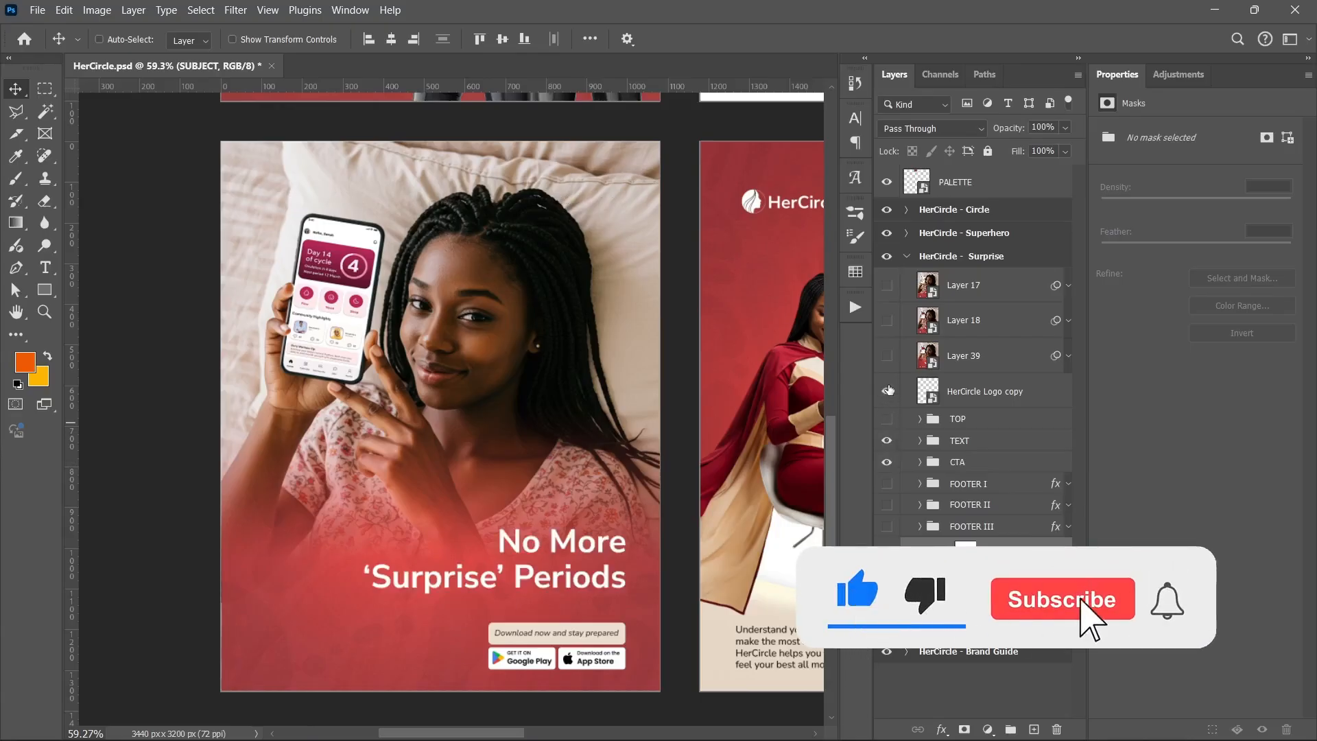
Collapse the HerCircle - Surprise artboard and expand the HerCircle - Superhero artboard
scroll(664, 523, down, 2)
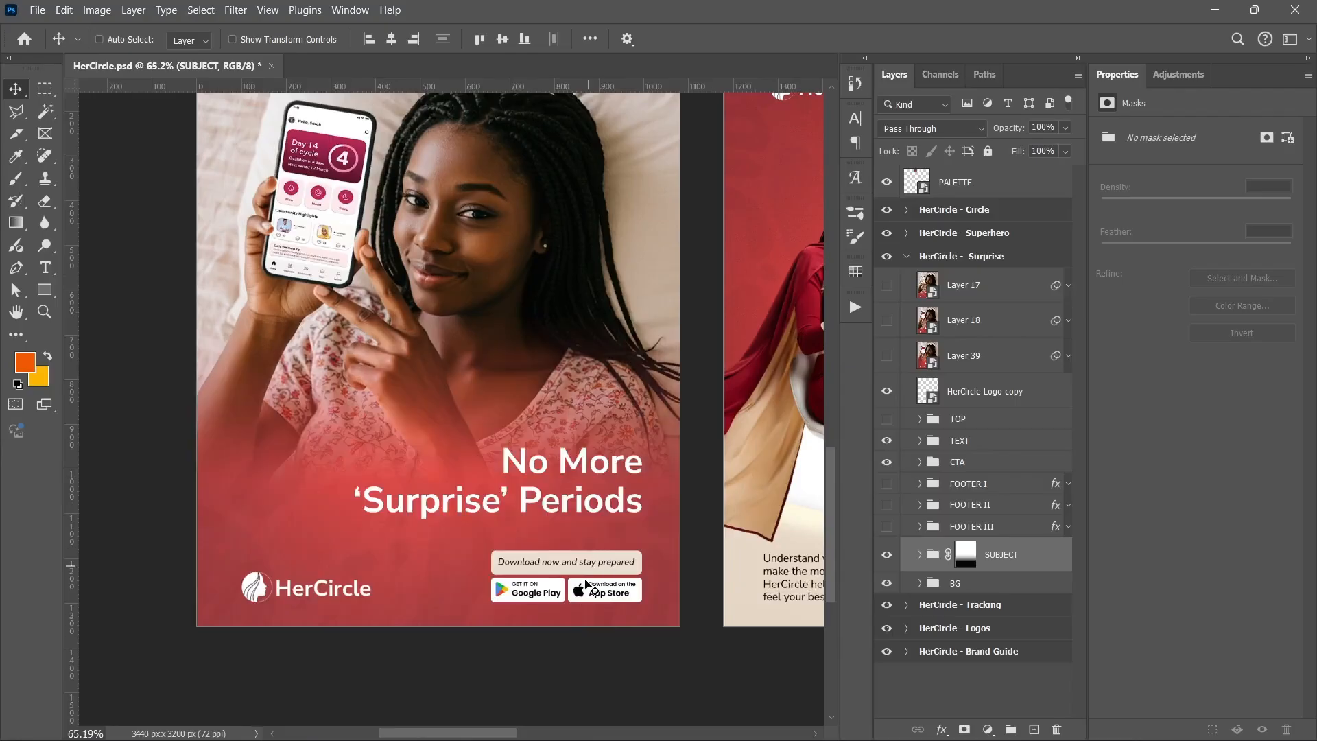
scroll(586, 584, up, 3)
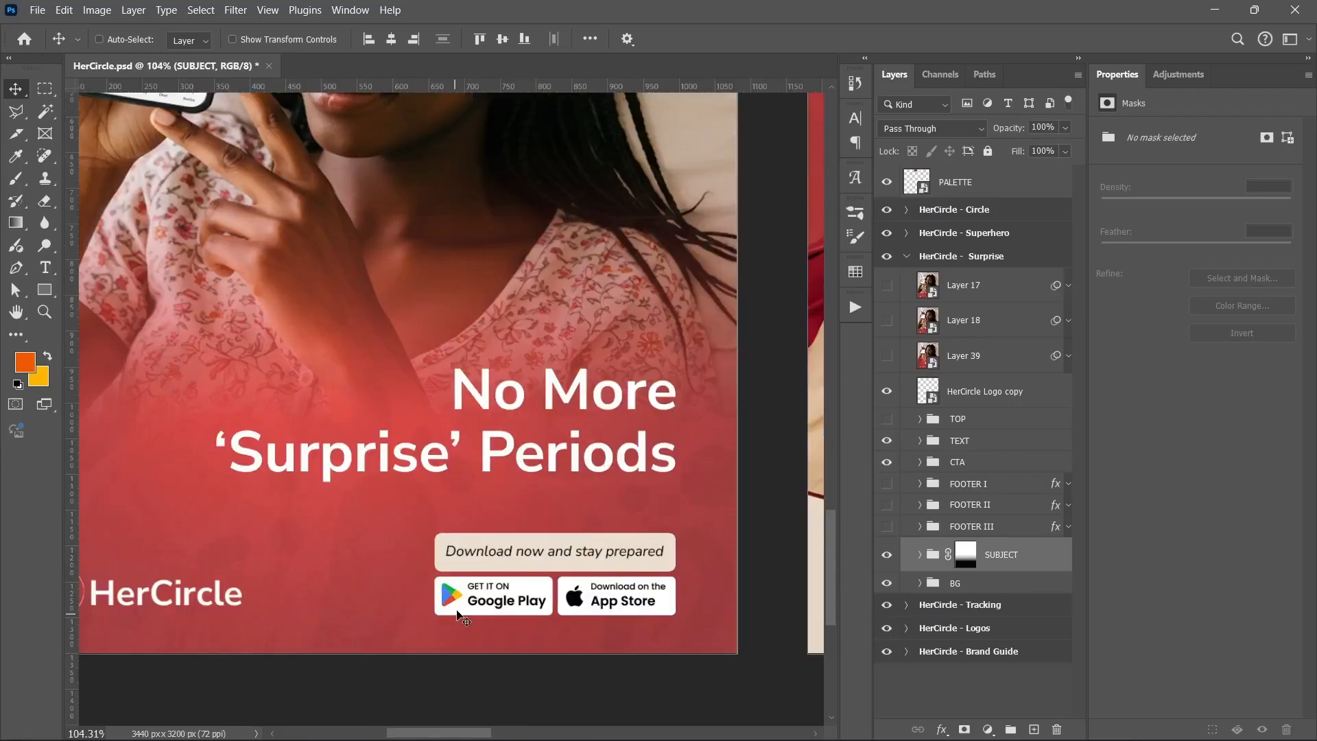
scroll(541, 544, down, 4)
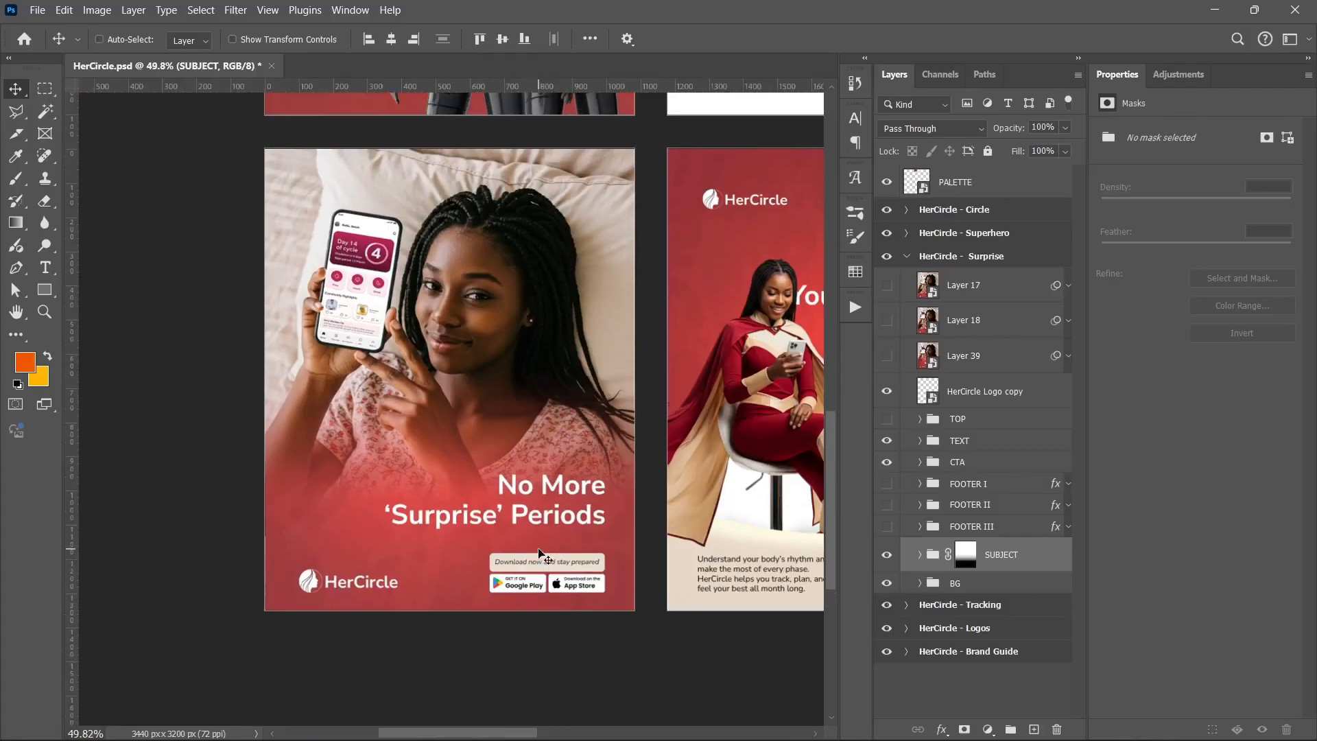
scroll(540, 554, up, 2)
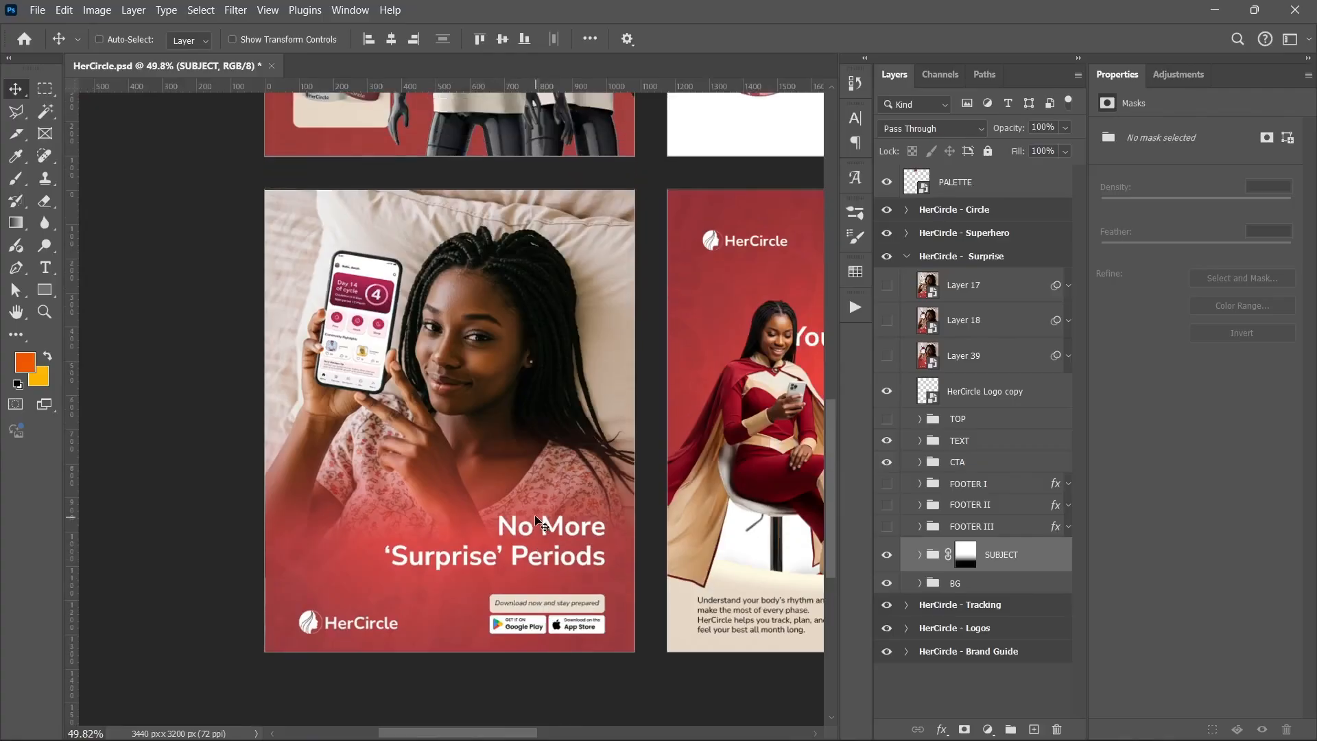
drag(645, 424, 306, 432)
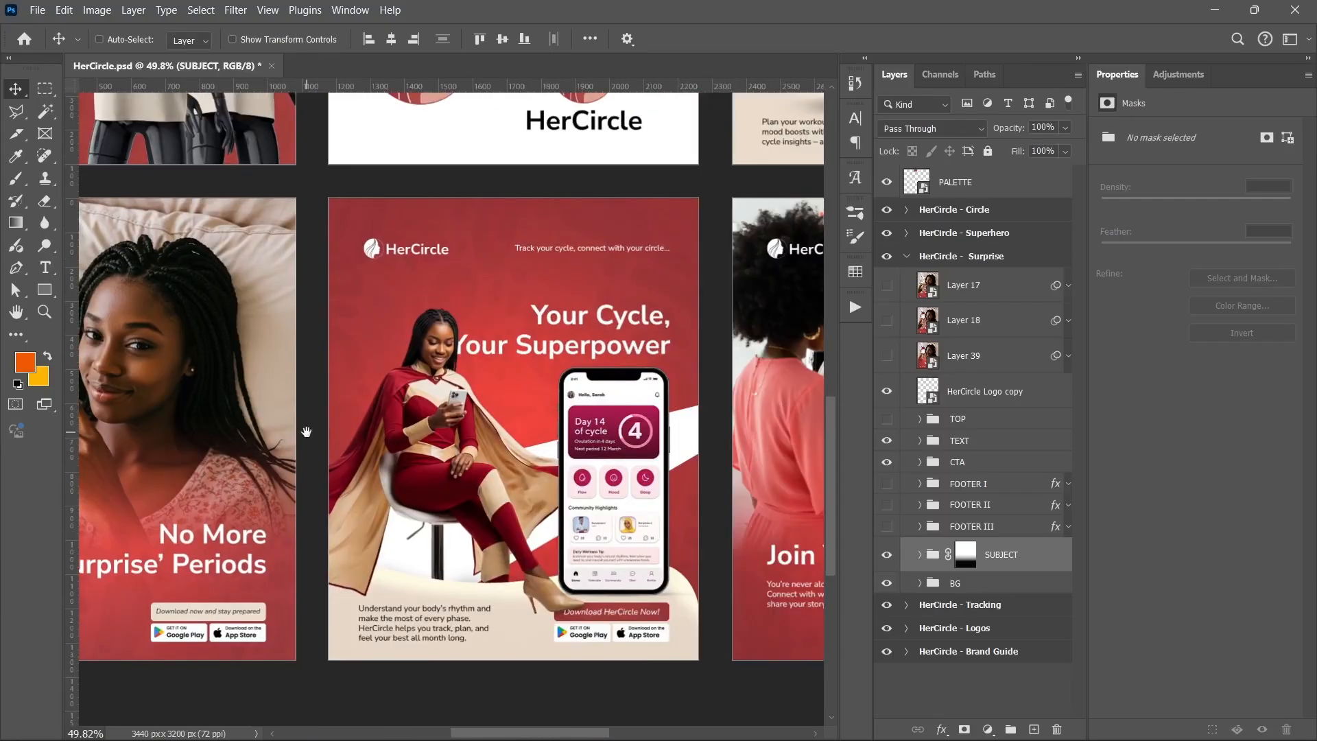
click(906, 255)
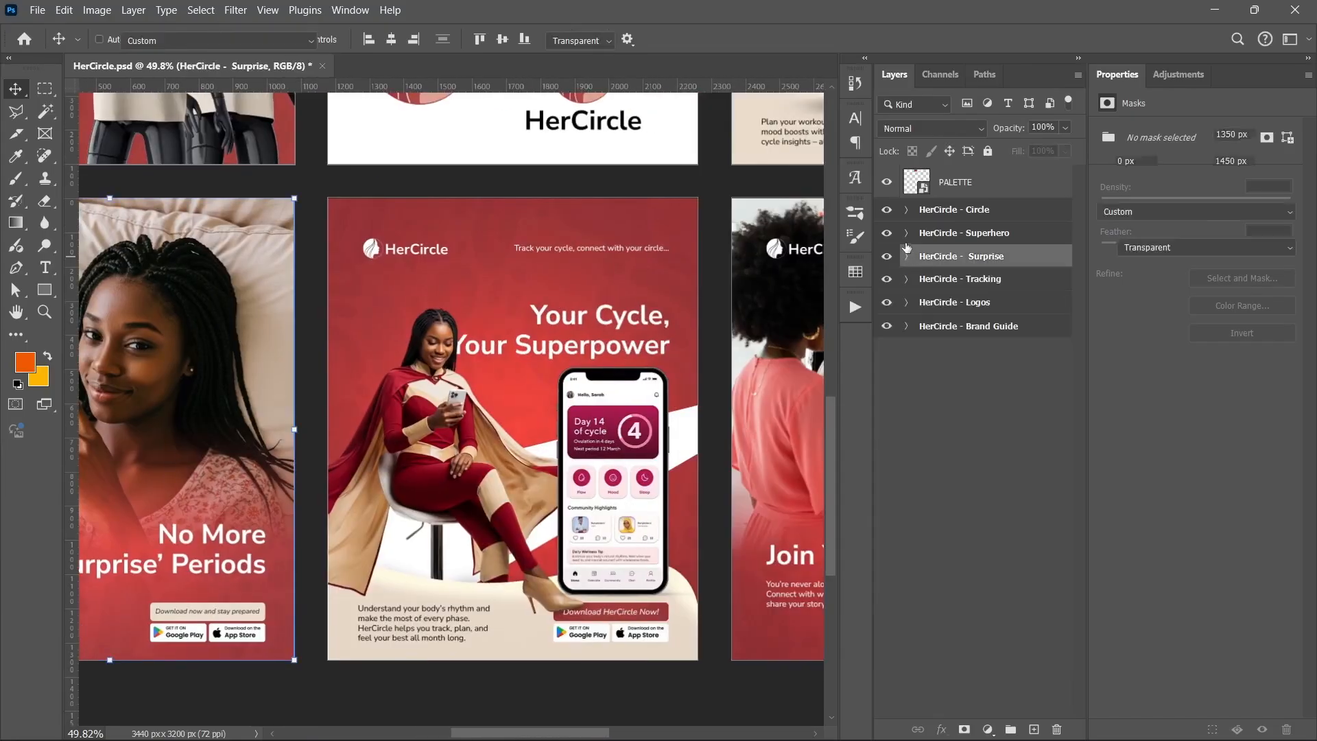
key(shift+v)
click(906, 233)
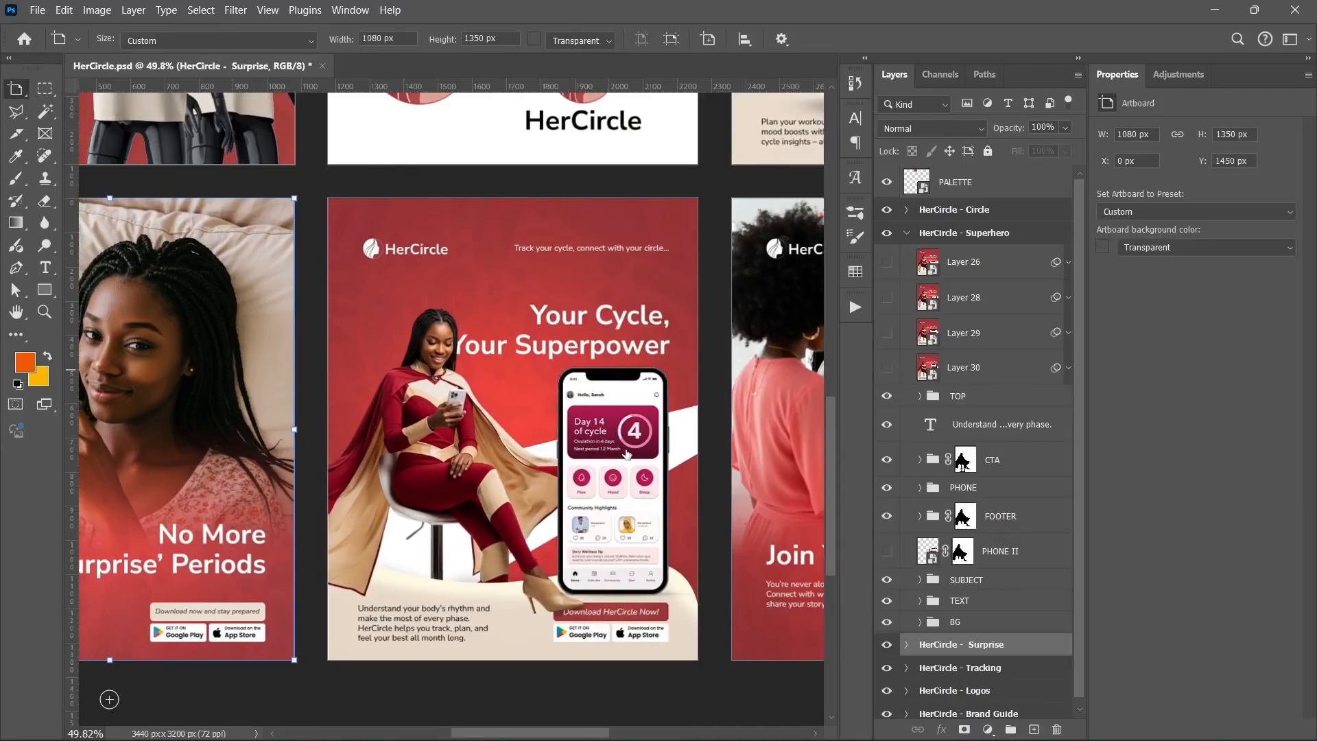
key(shift+v)
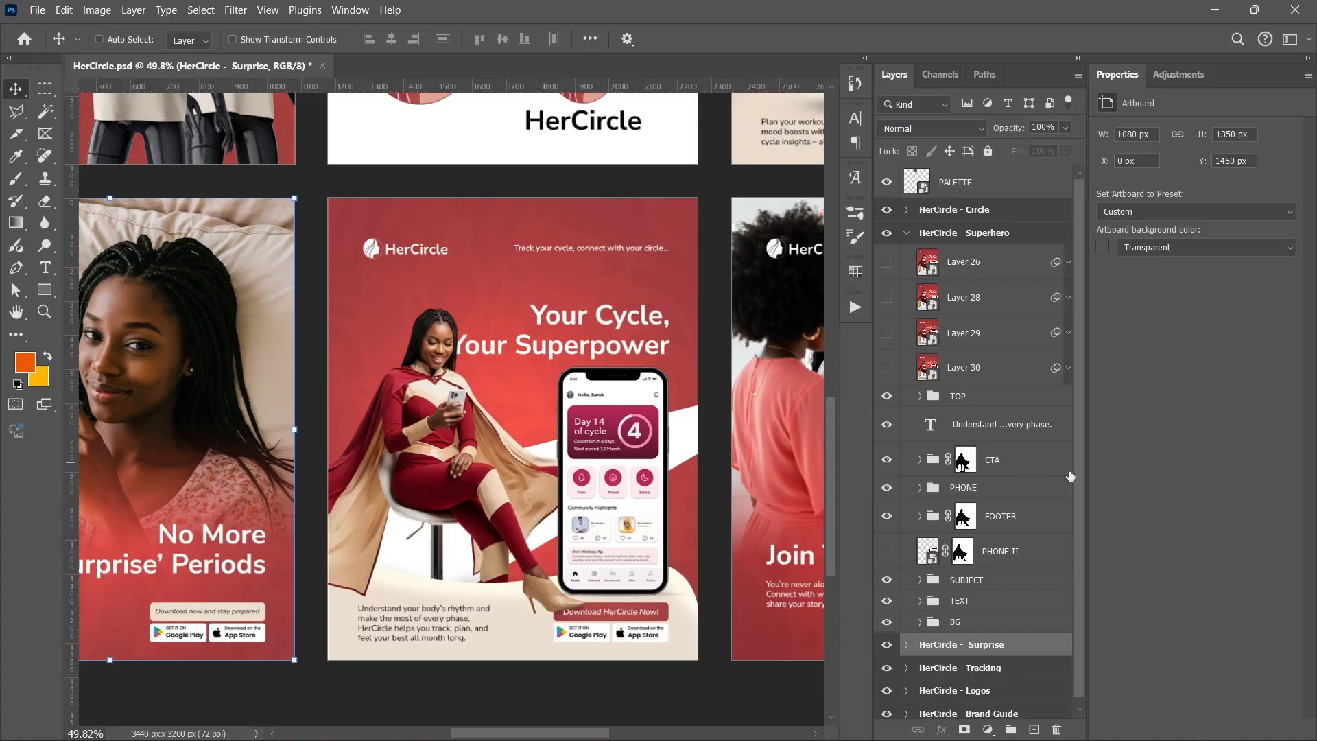
Hide all Superhero layers from the TOP group down to the TEXT group
click(998, 603)
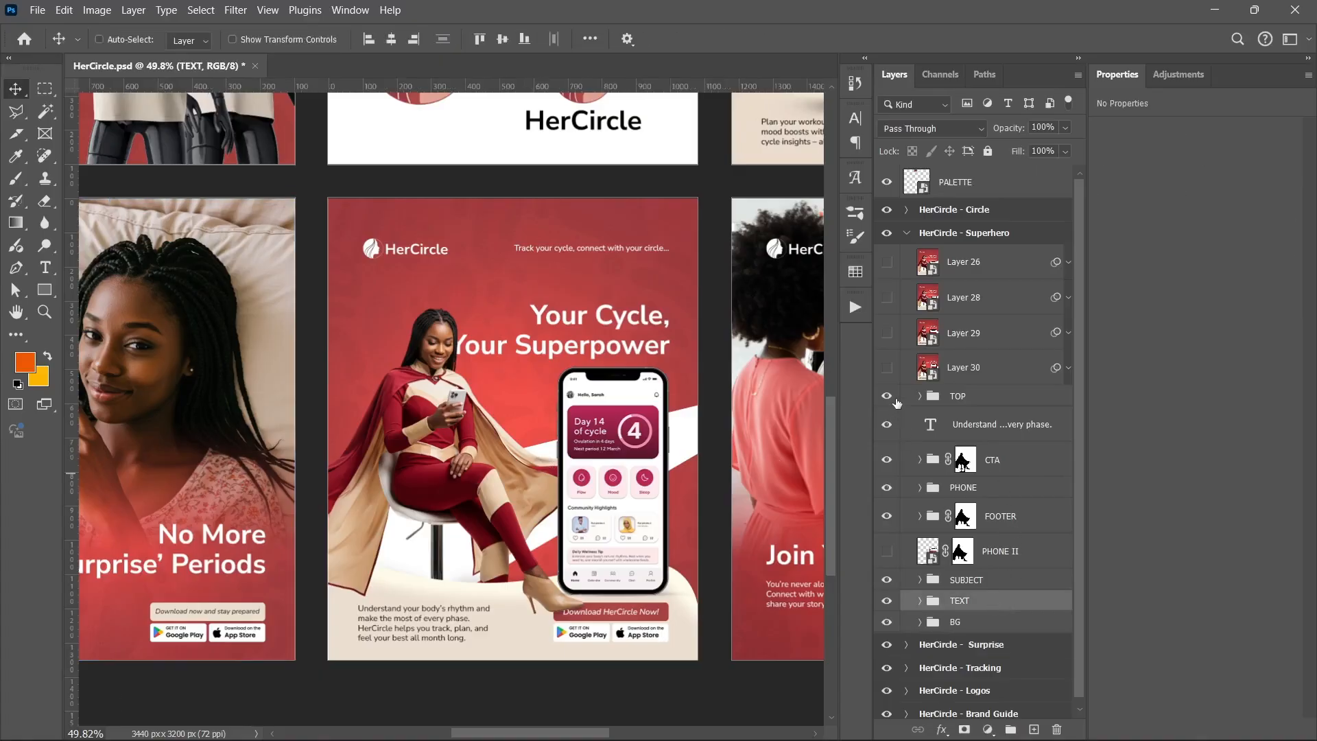
drag(886, 396, 889, 604)
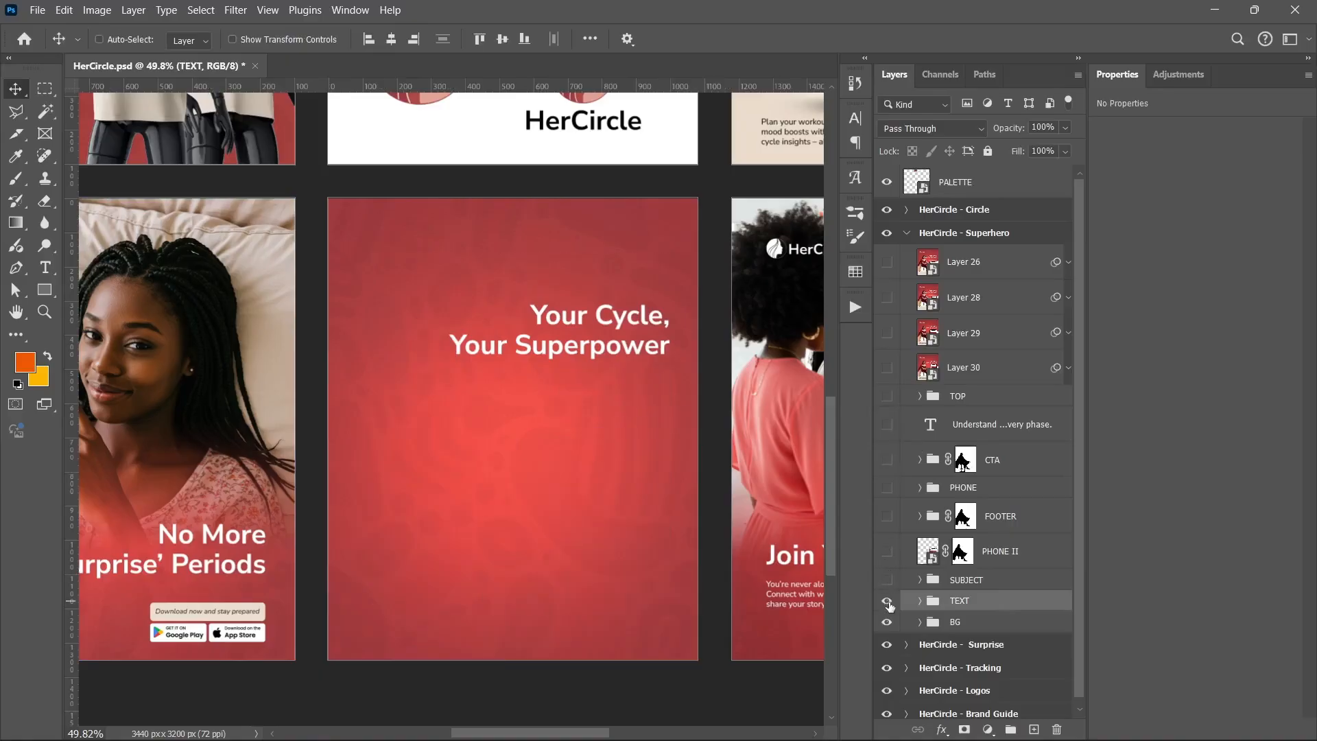
click(886, 602)
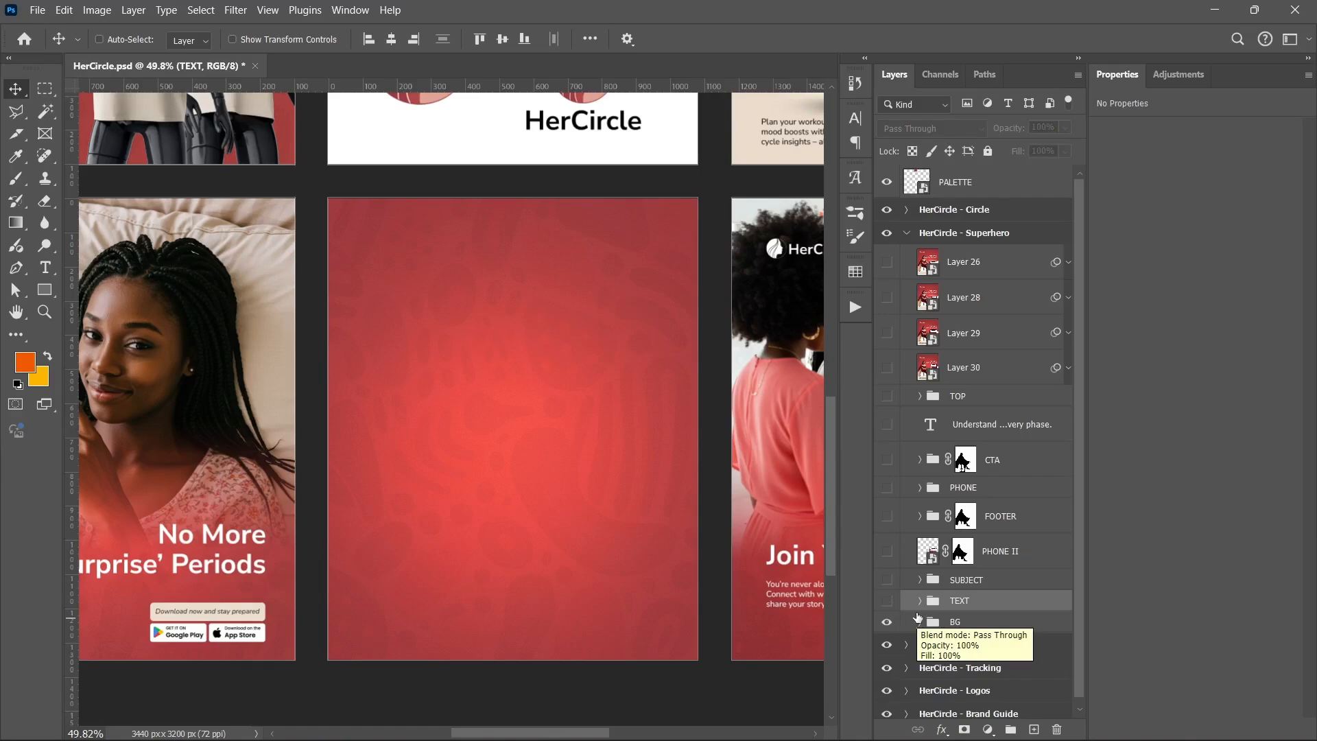
Show and expand the Superhero SUBJECT group, and hide its clipped adjustment layer
click(886, 579)
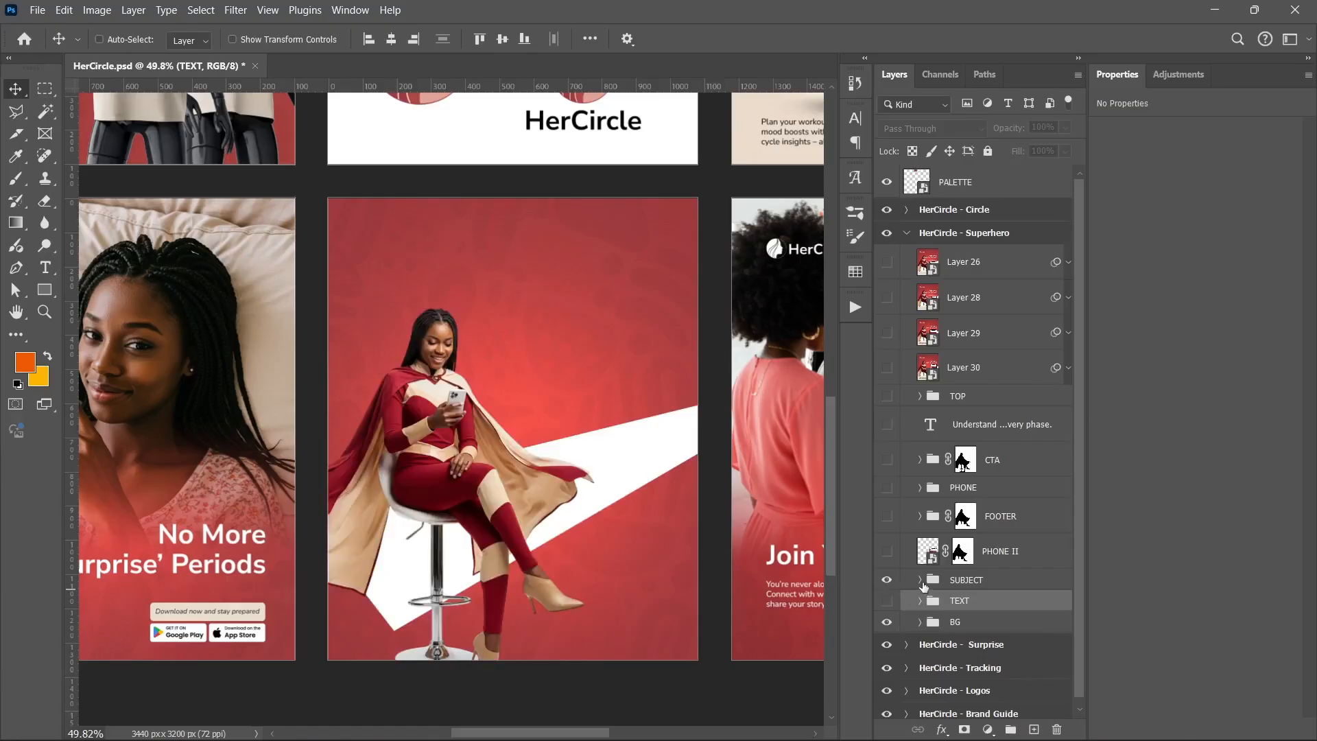
click(919, 581)
scroll(921, 596, down, 2)
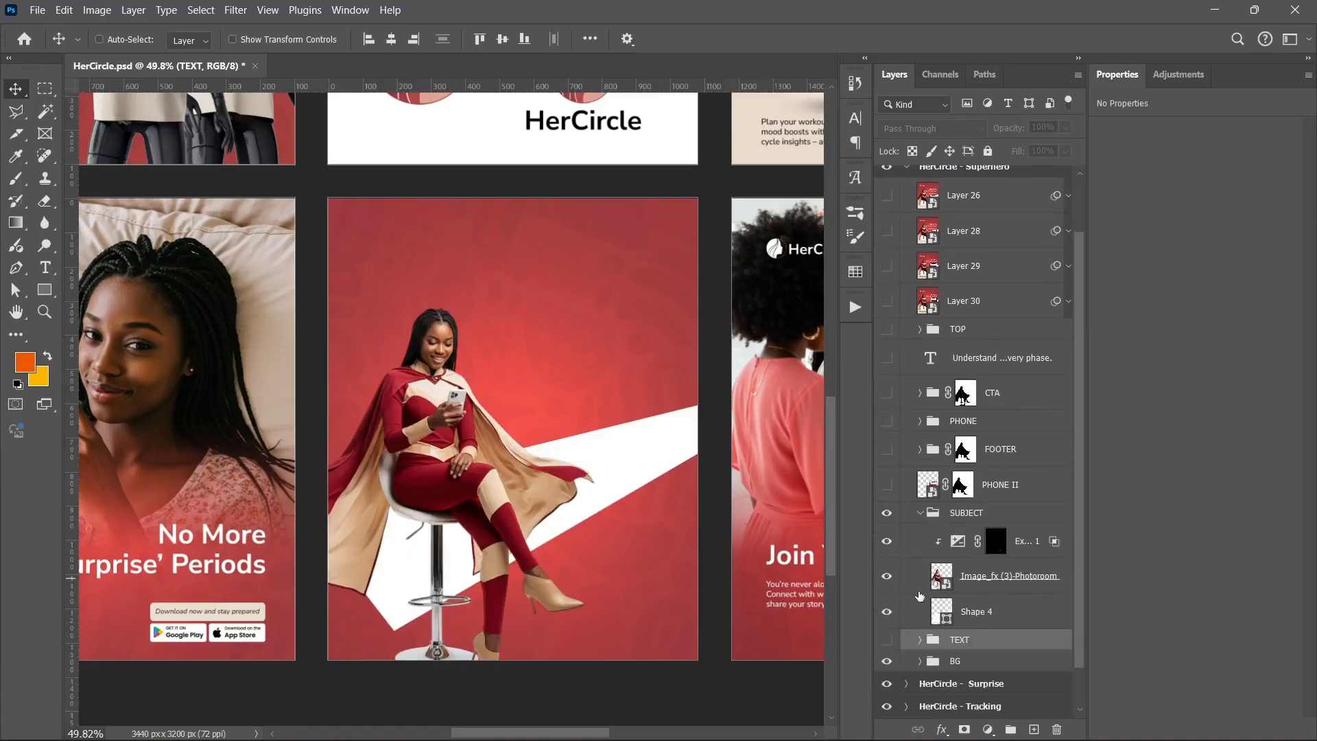
click(886, 542)
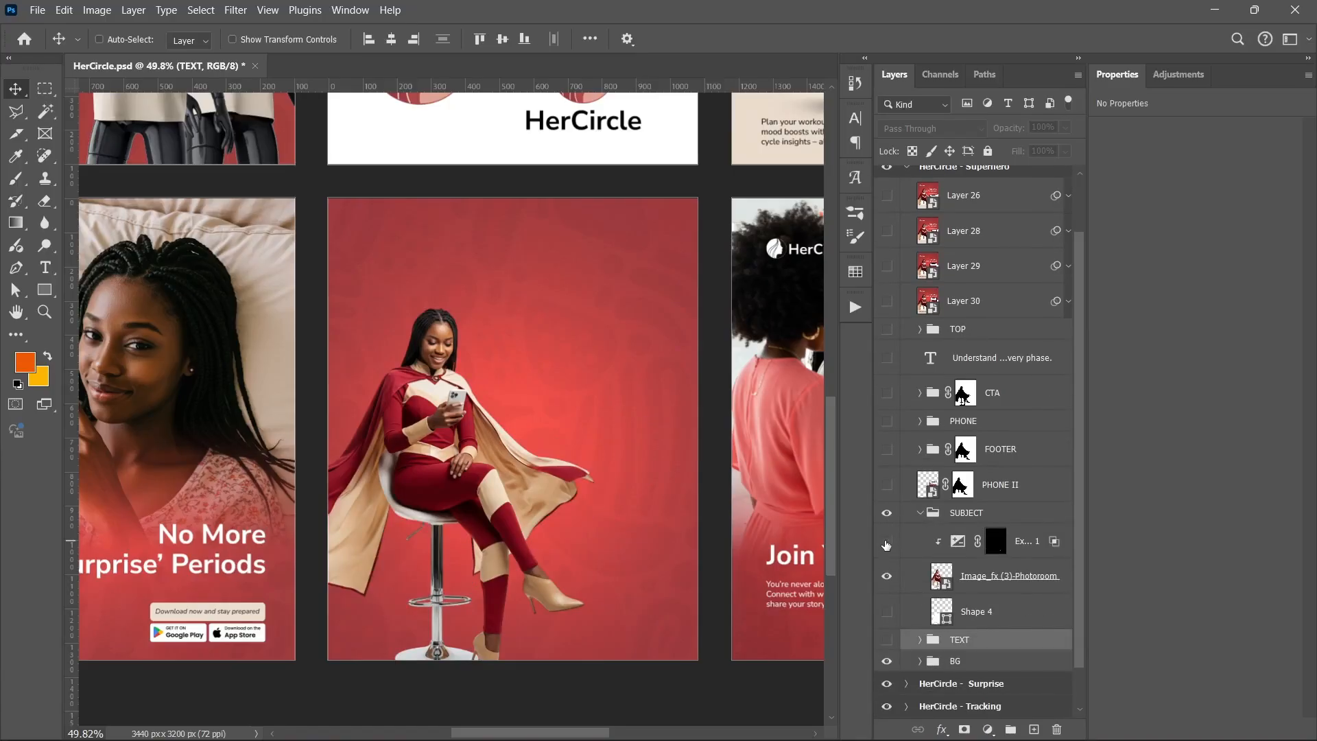
Select the Image_fx (3)-Photoroom layer and show the TOP and FOOTER groups
click(1026, 585)
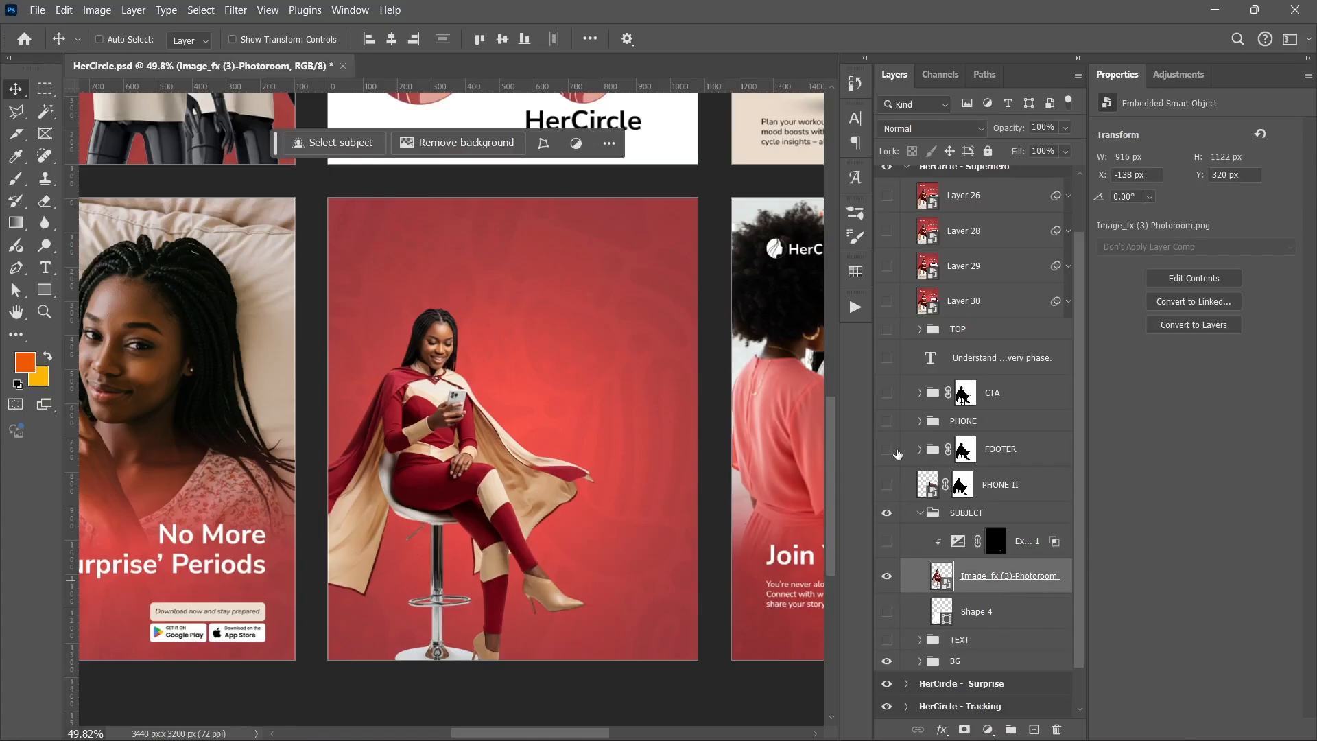
click(887, 329)
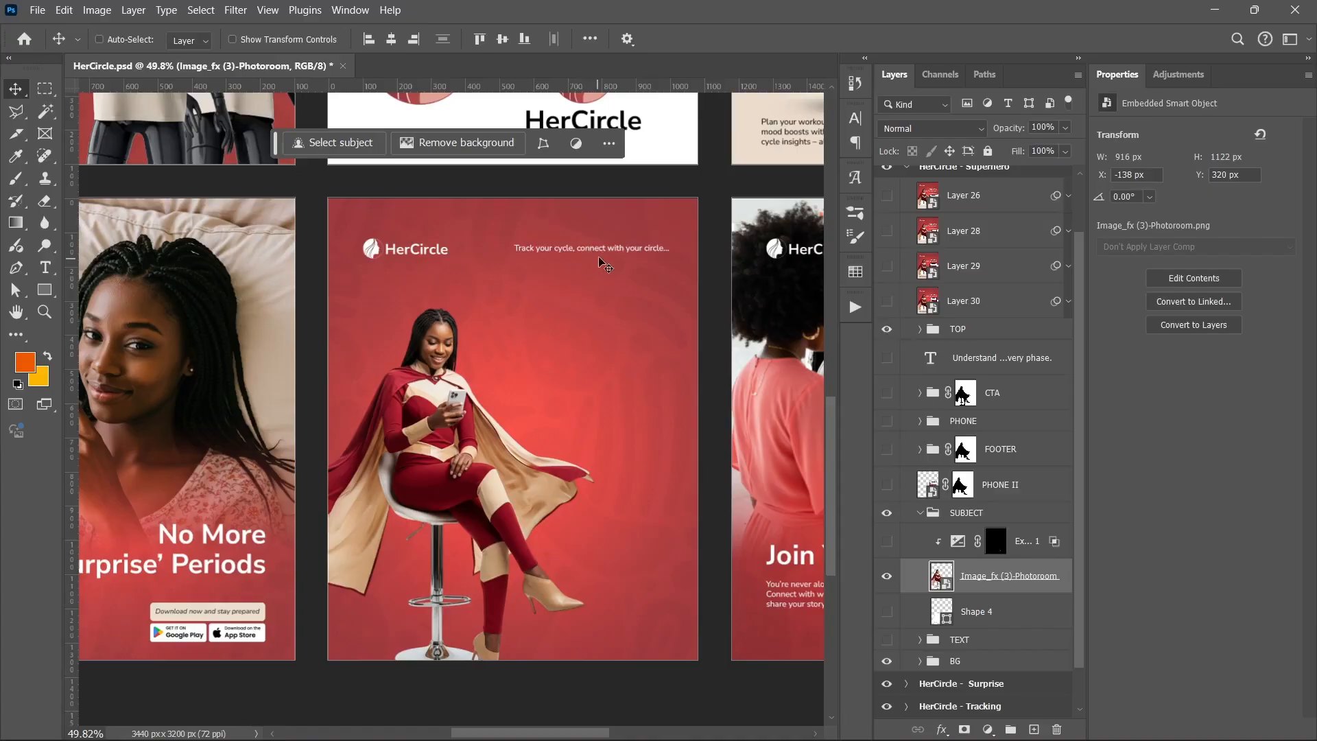
click(888, 358)
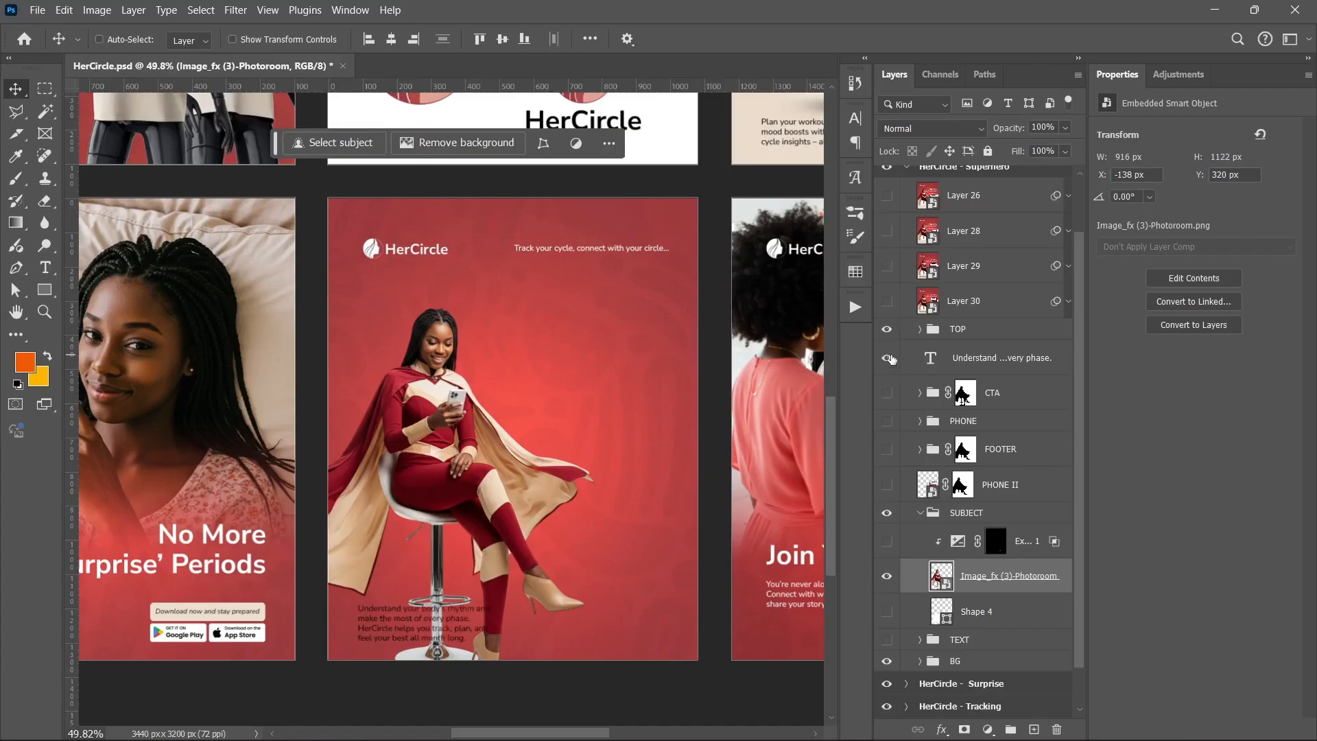
click(888, 357)
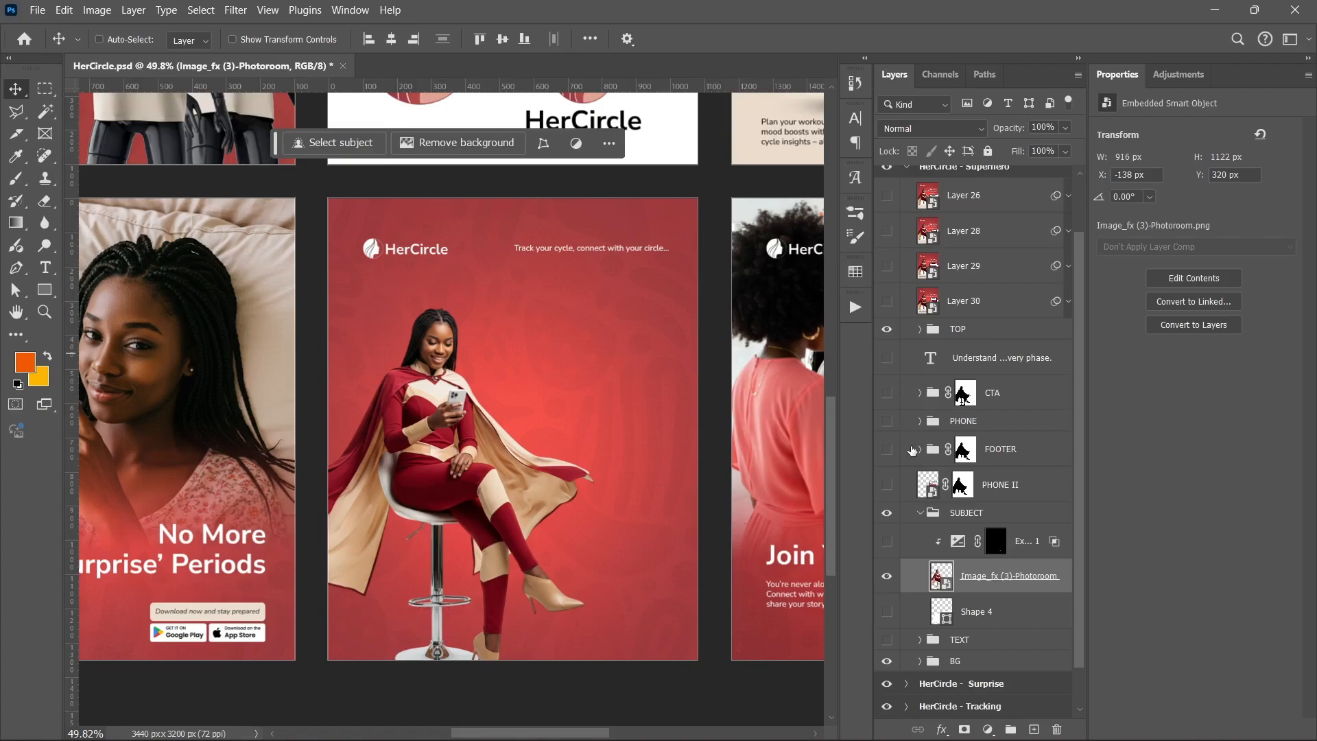
scroll(932, 389, down, 2)
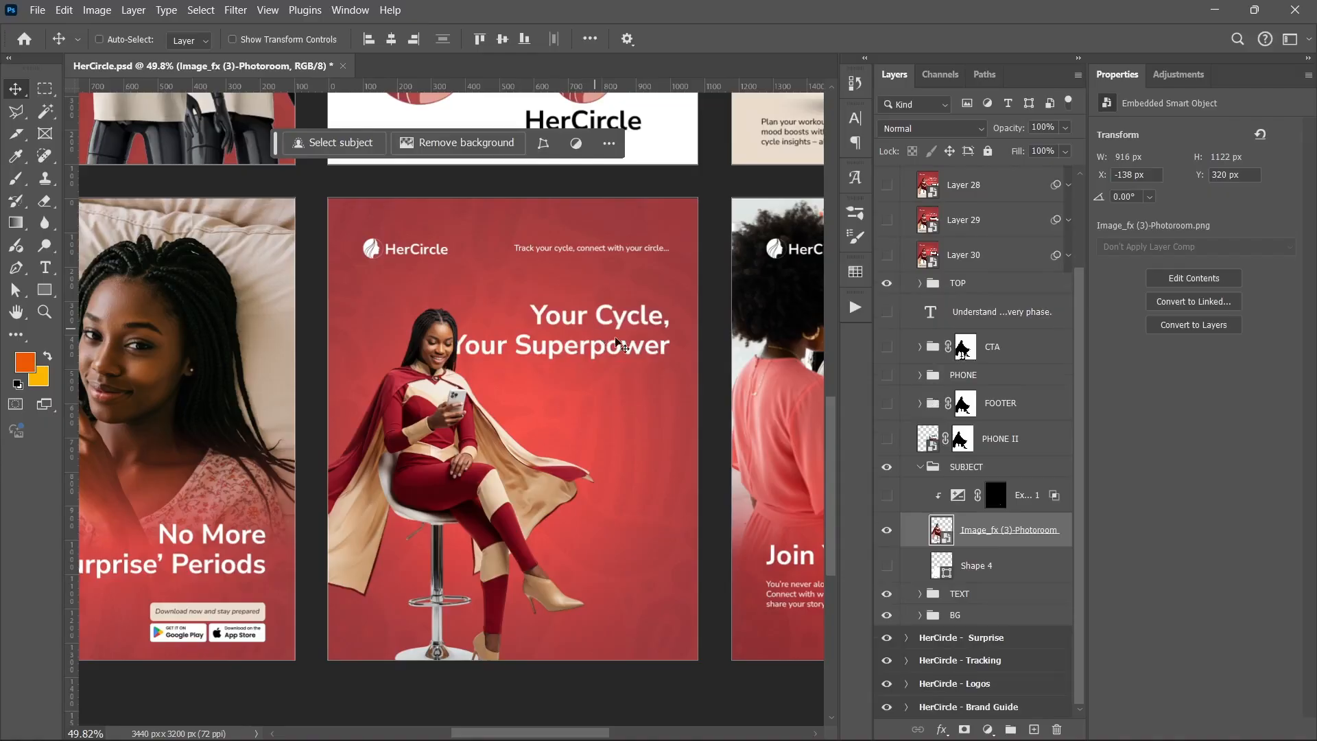
click(880, 404)
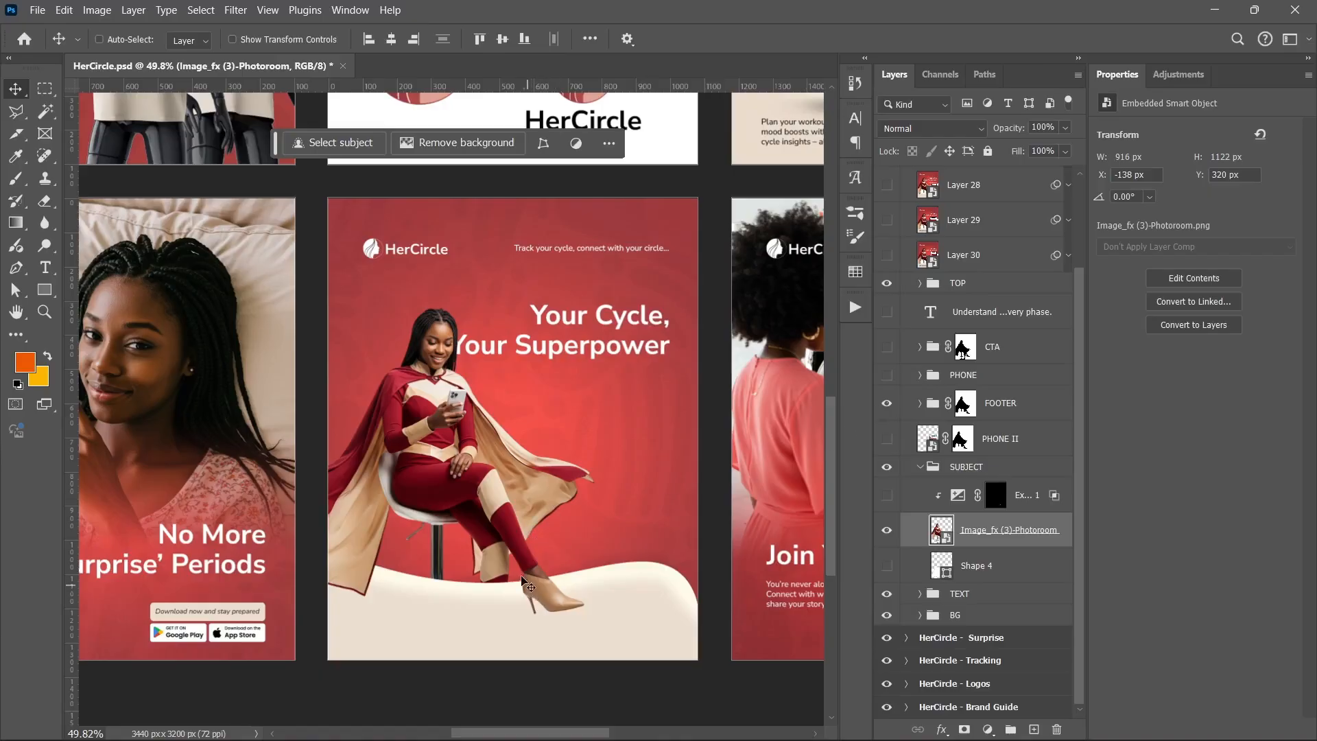
scroll(511, 504, down, 2)
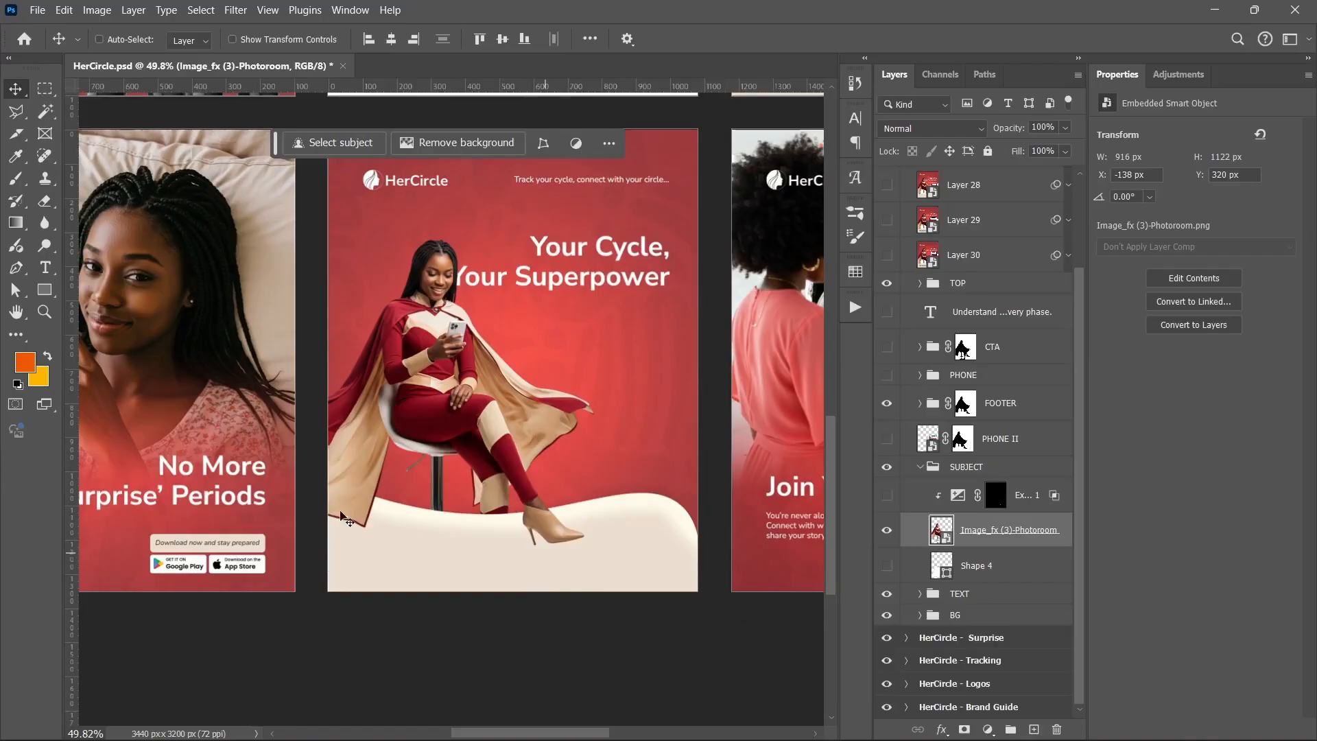
Draw a rectangle about 898 x 232 px across the subject's torso with the Rectangle tool
click(44, 291)
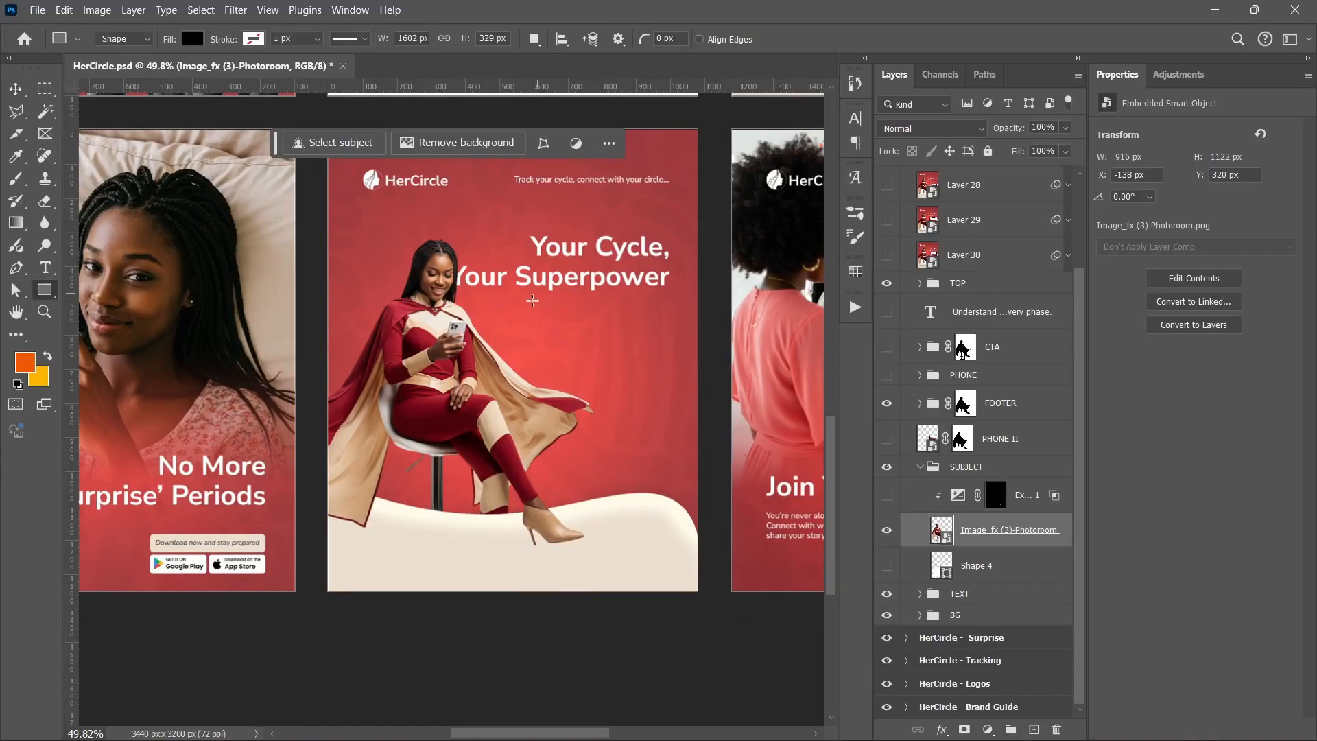
drag(334, 321, 640, 402)
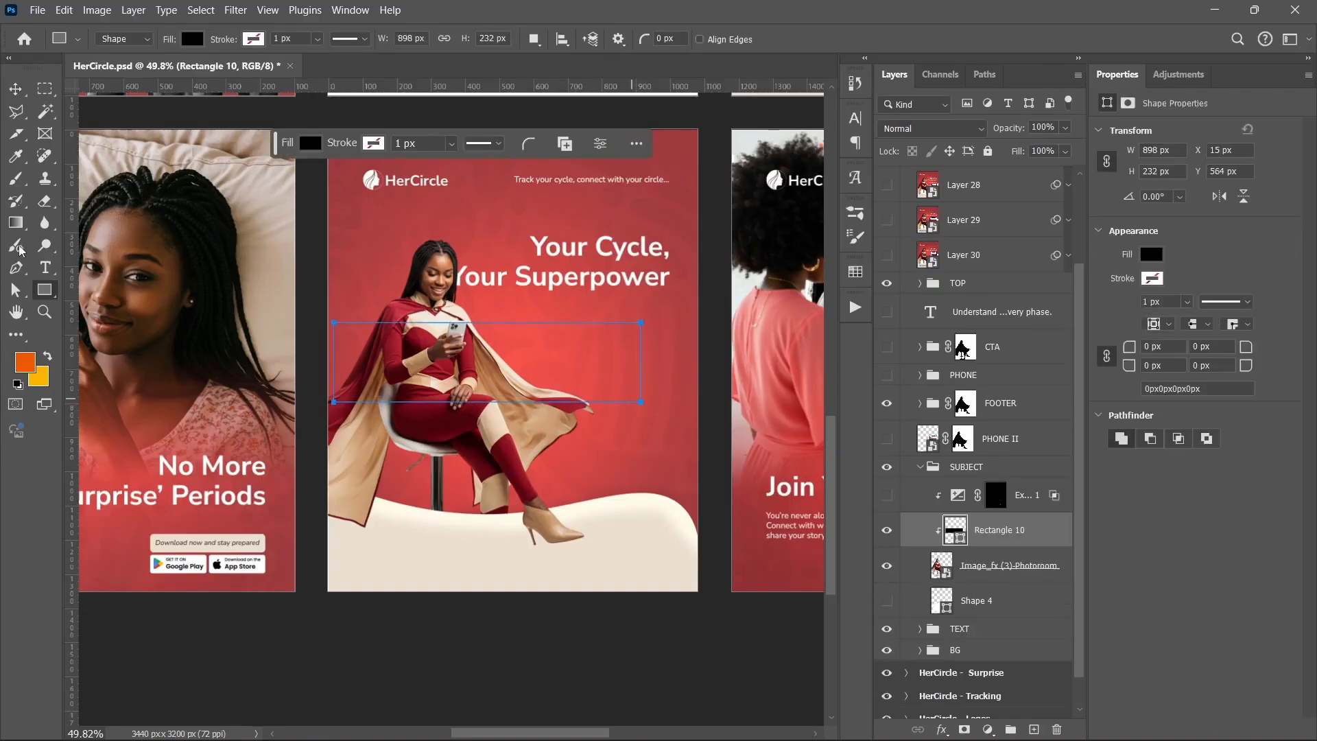
Try bending the rectangle into a wavy band with the Curvature Pen tool, then delete the shape
drag(18, 273, 51, 296)
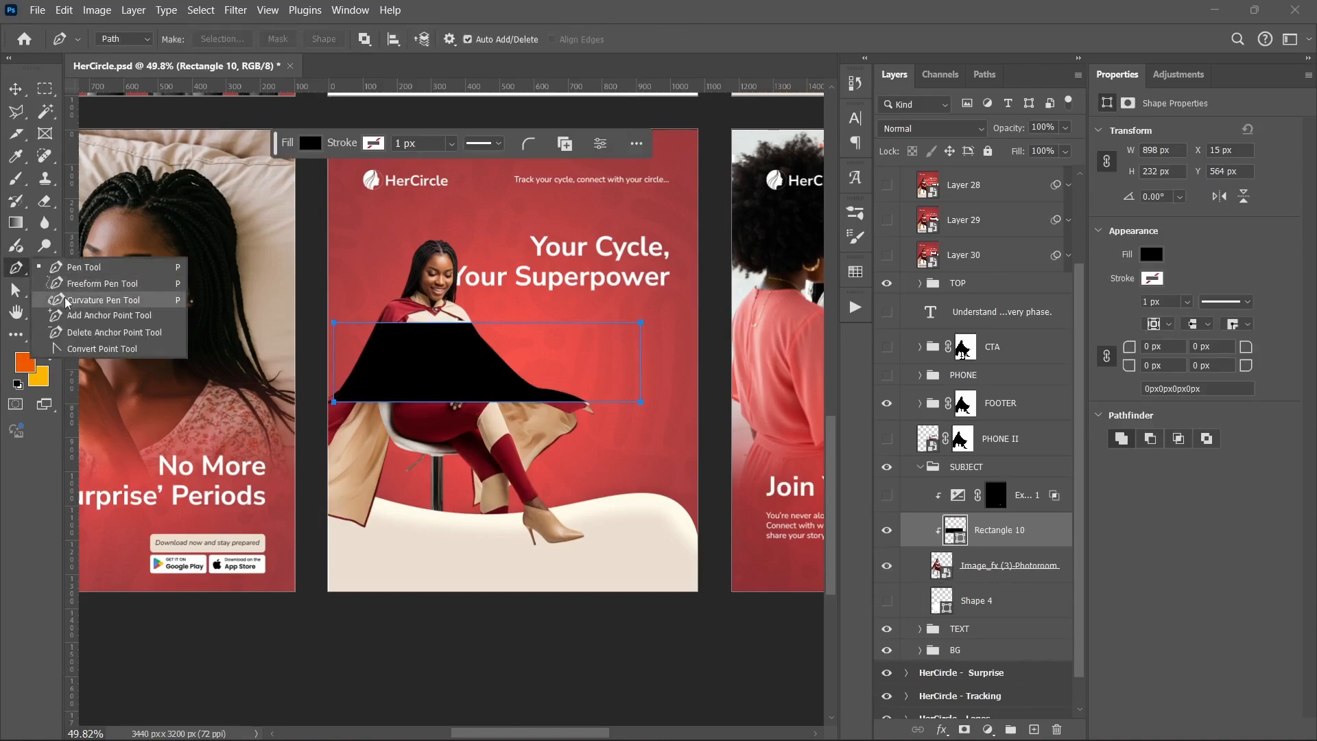
click(67, 302)
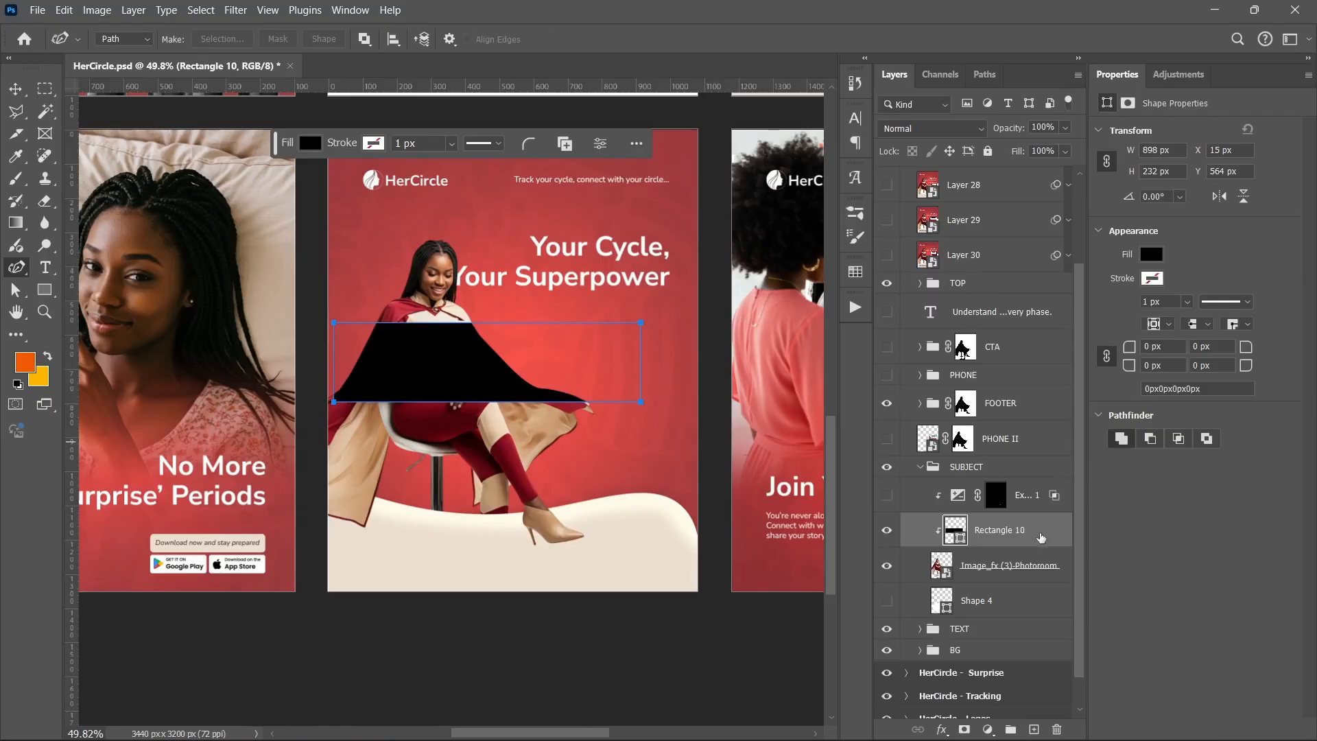
drag(1039, 532, 1019, 278)
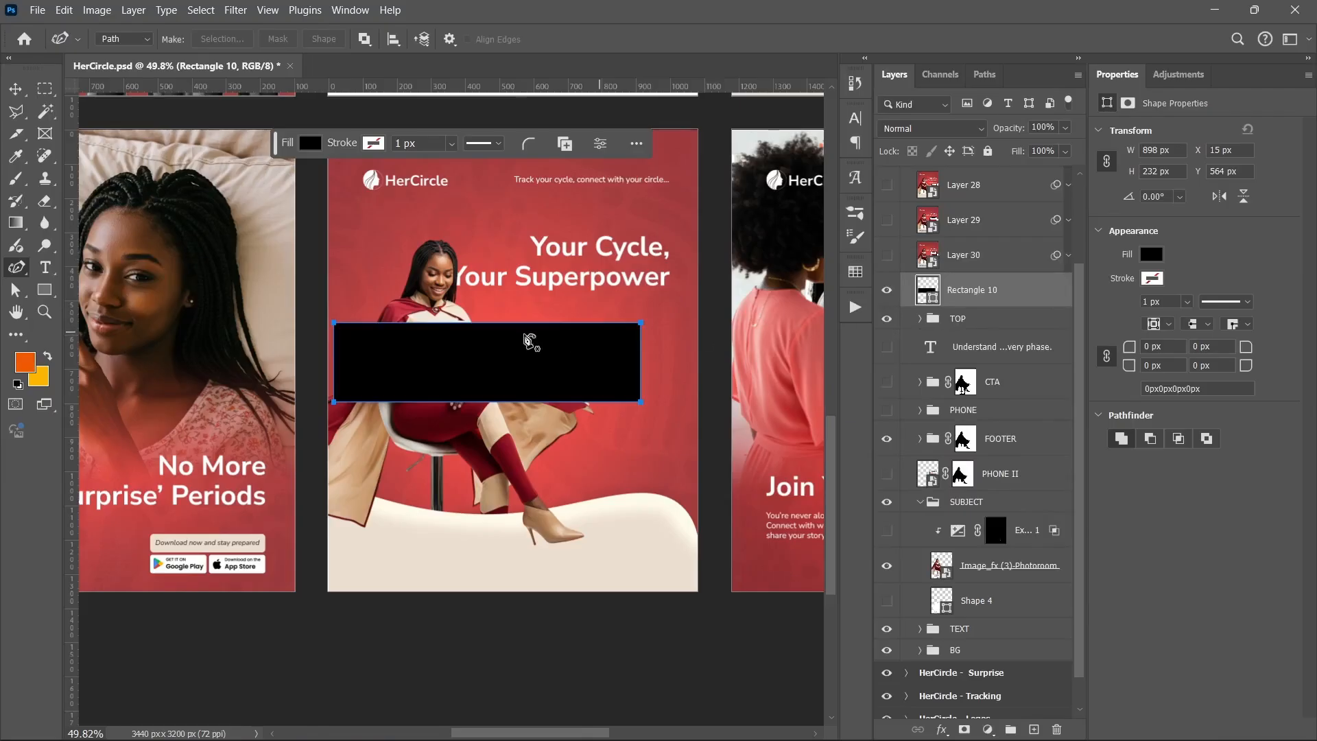
drag(428, 324, 437, 350)
drag(542, 357, 537, 317)
drag(458, 403, 464, 431)
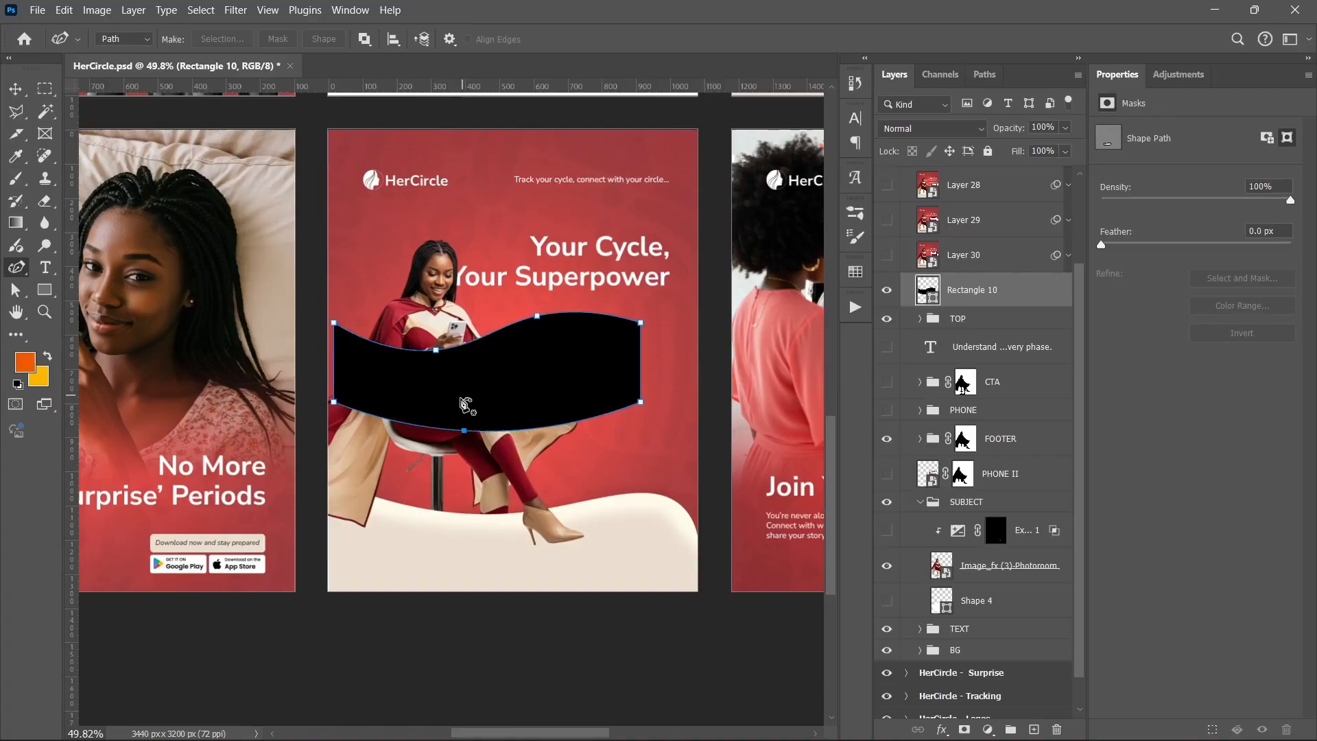
key(v)
key(Delete)
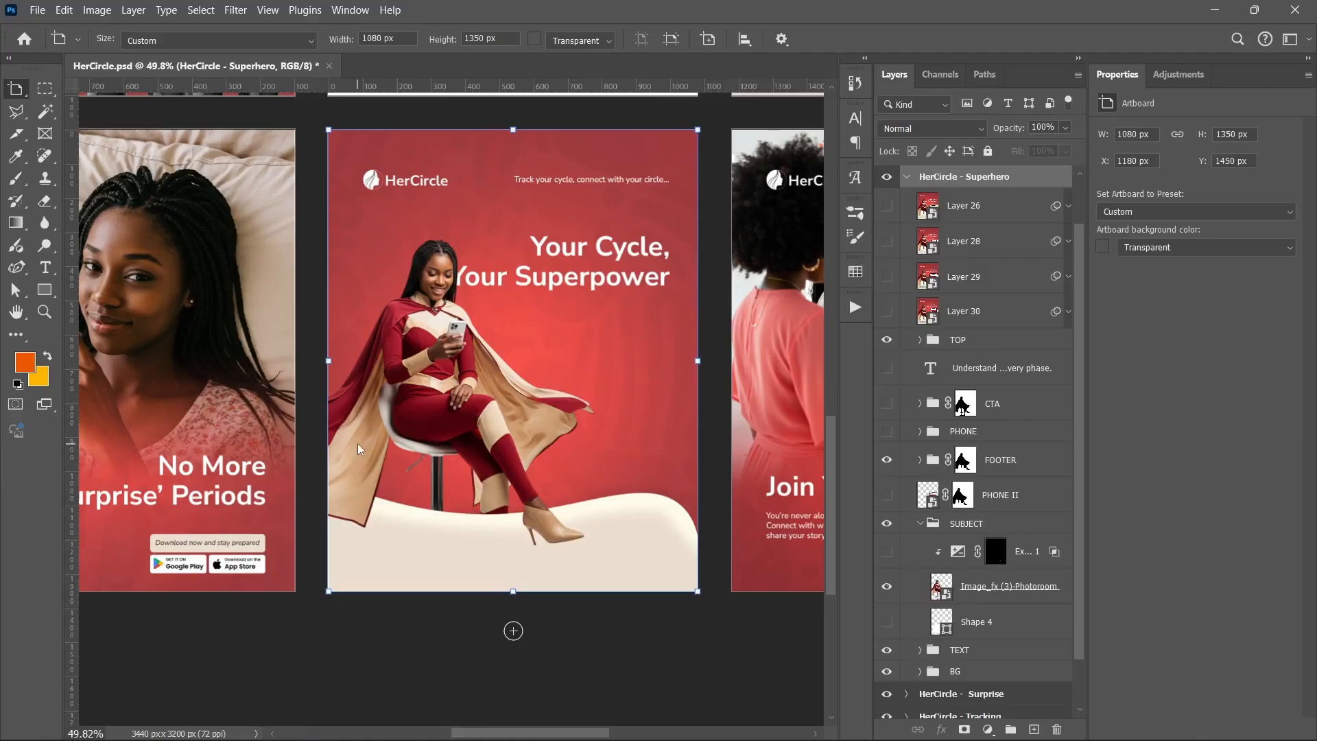
Expand the Superhero FOOTER group and examine its layers on the canvas
key(v)
click(974, 339)
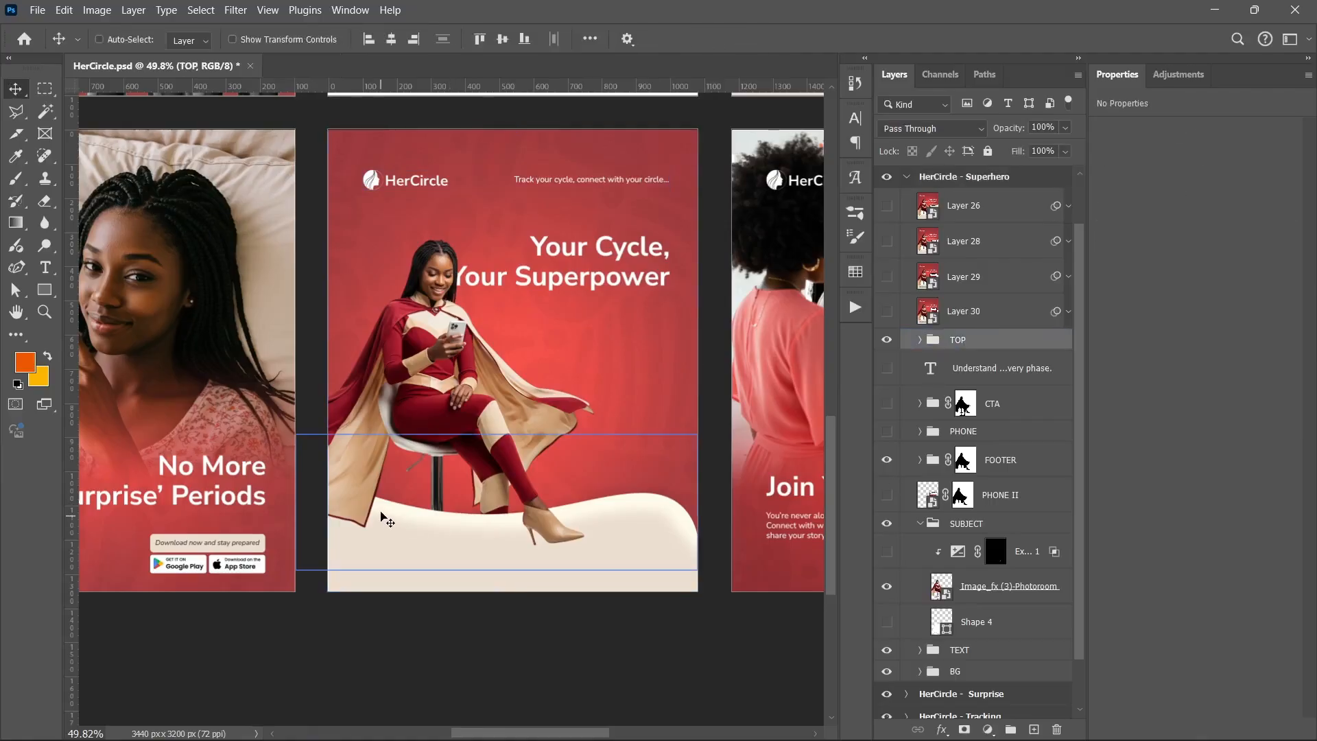
scroll(535, 532, up, 2)
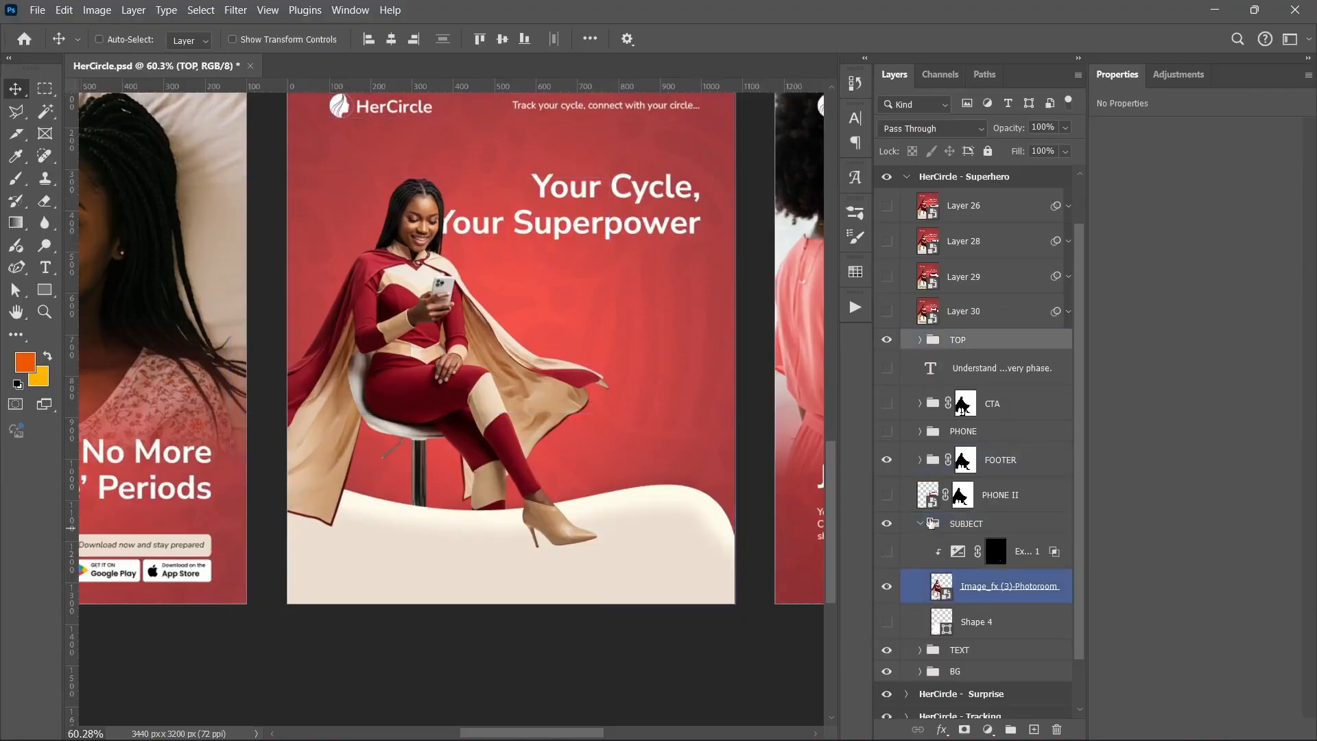
click(920, 460)
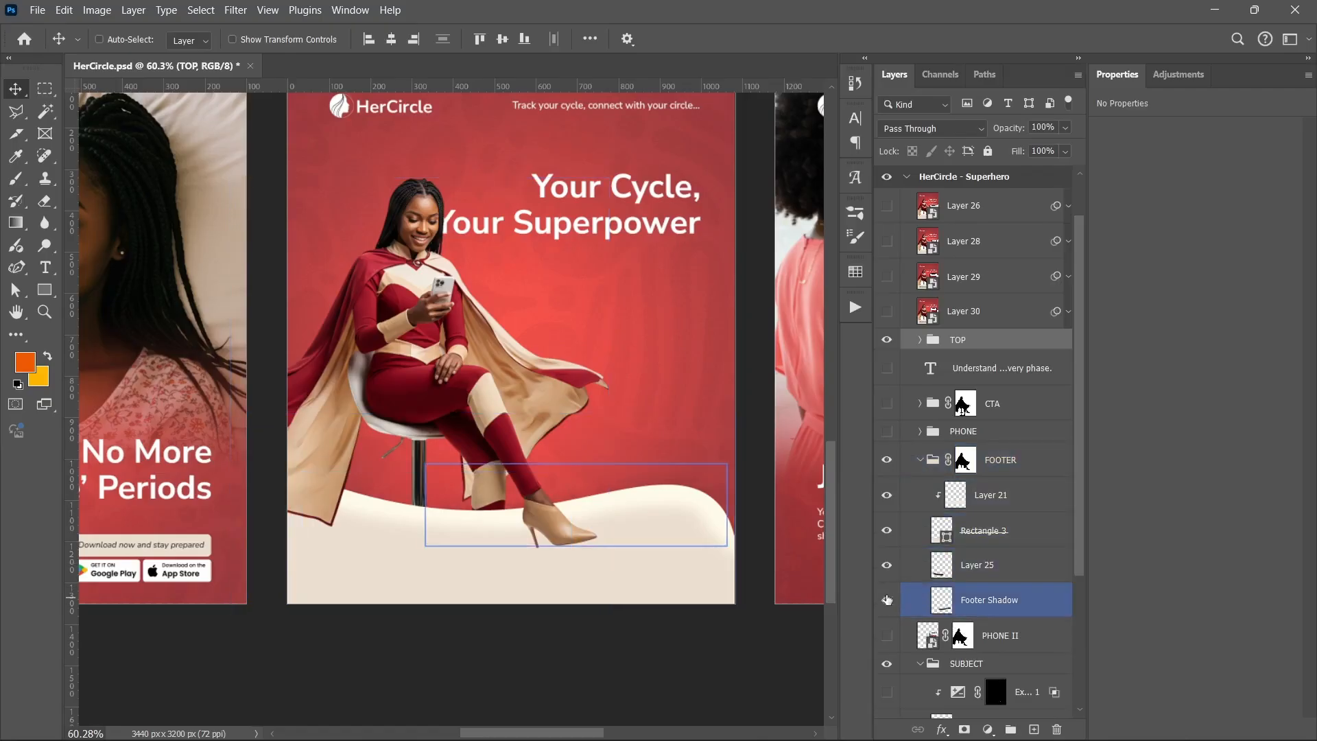
ctrl+click(370, 569)
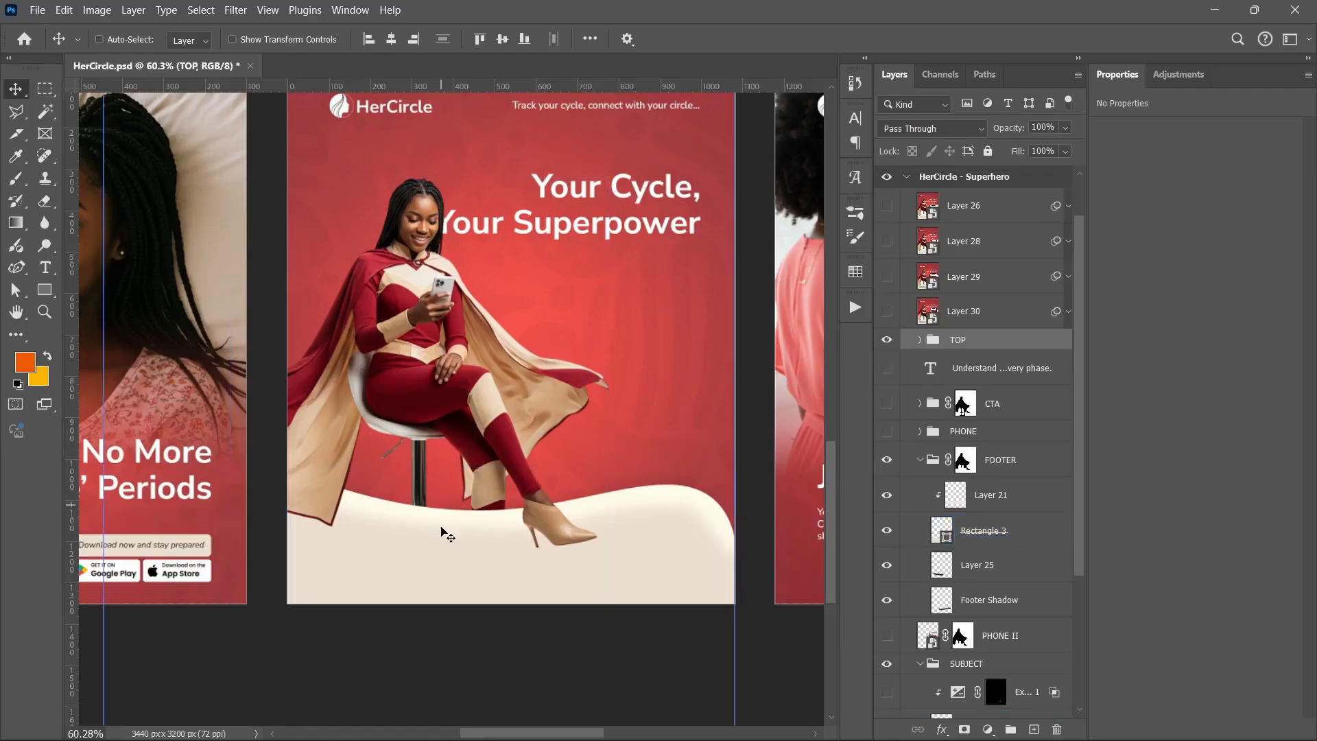
ctrl+click(415, 564)
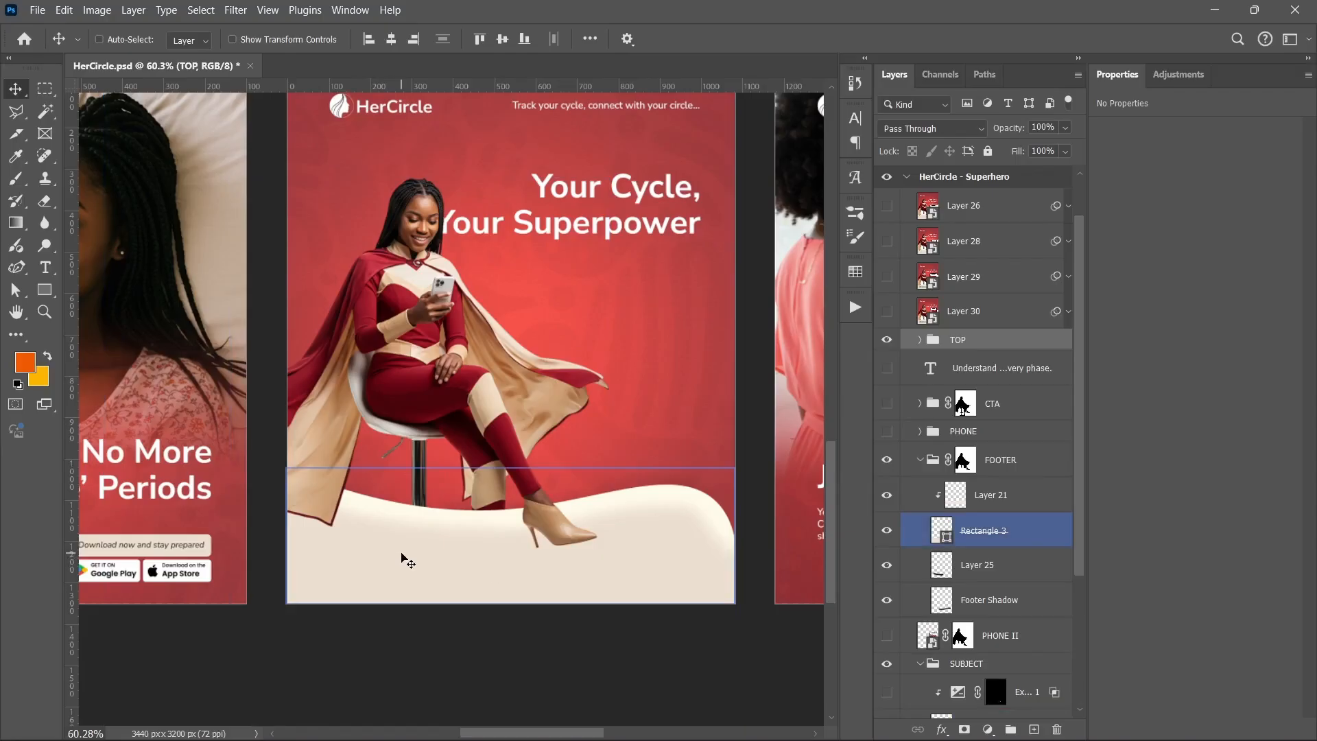
ctrl+click(319, 481)
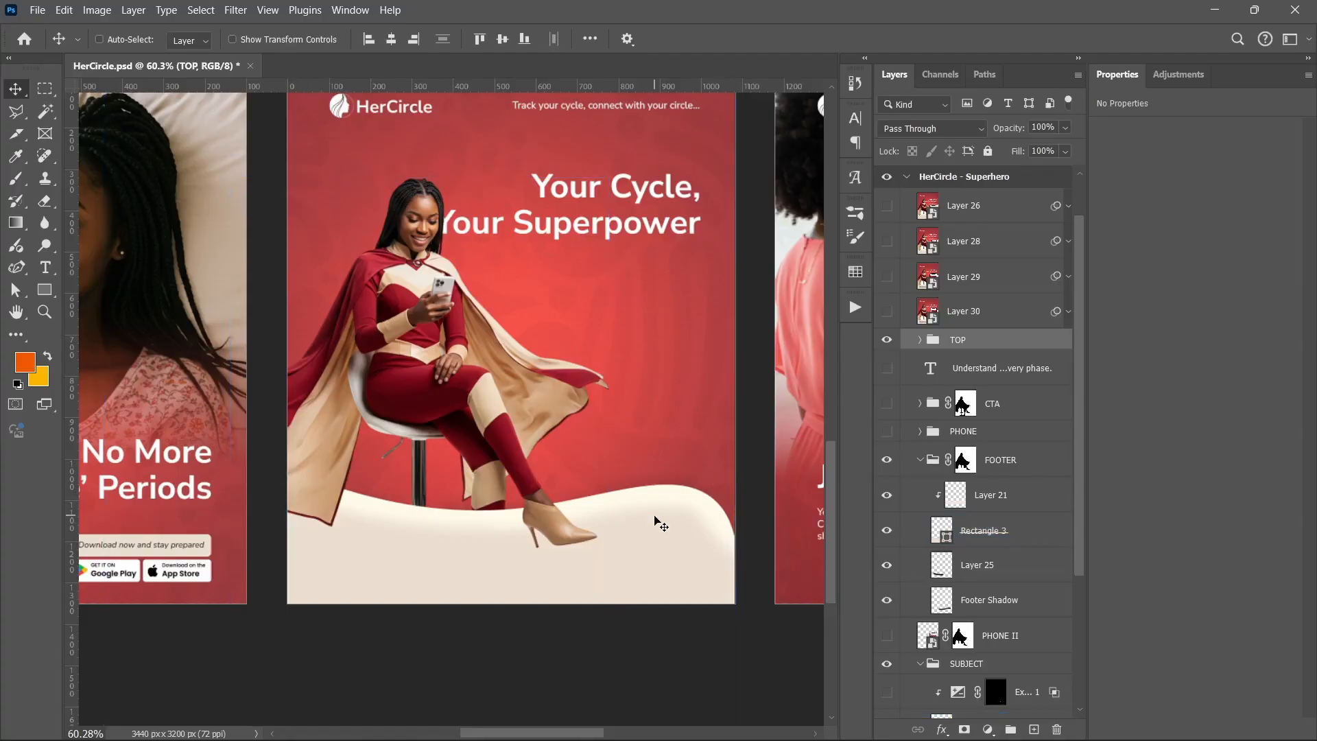
ctrl+click(607, 525)
ctrl+click(598, 504)
scroll(582, 648, up, 3)
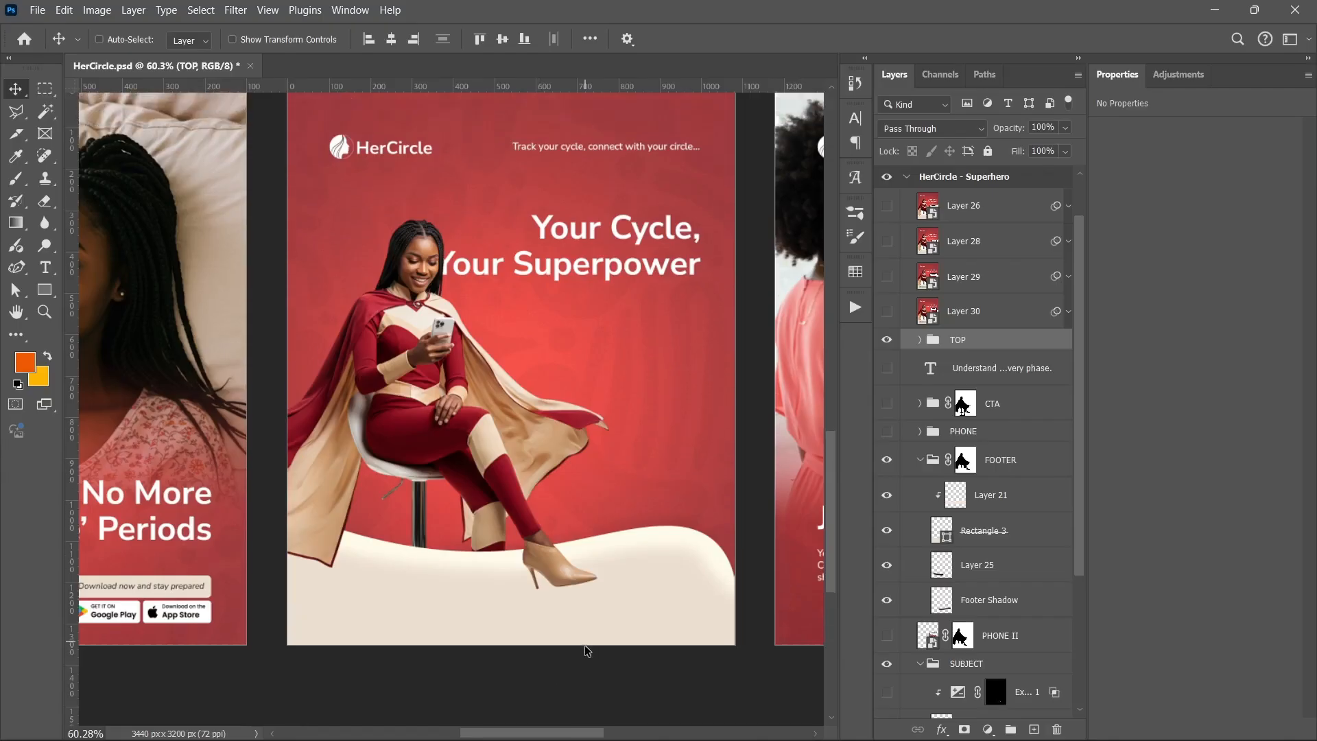
ctrl+click(586, 652)
scroll(586, 651, down, 1)
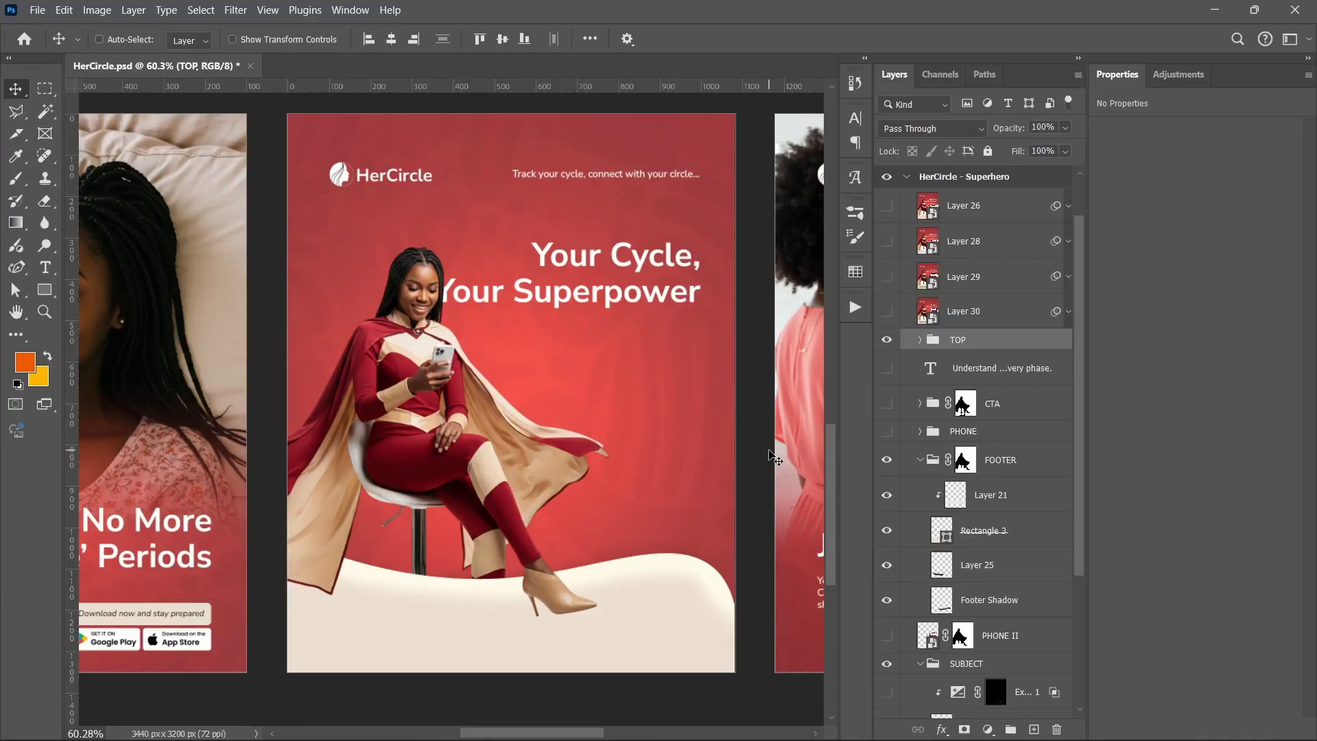
Collapse the FOOTER group and make the CTA group visible on the Superhero poster
click(921, 460)
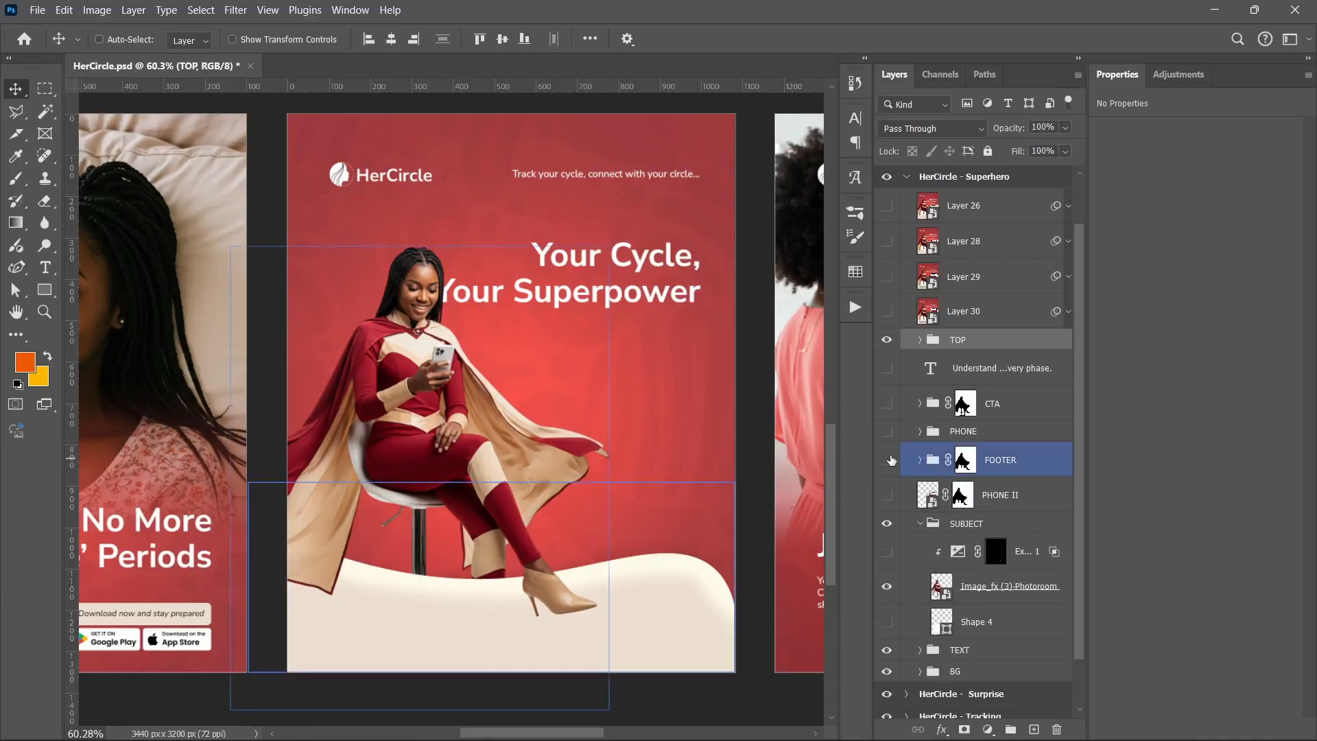
click(889, 460)
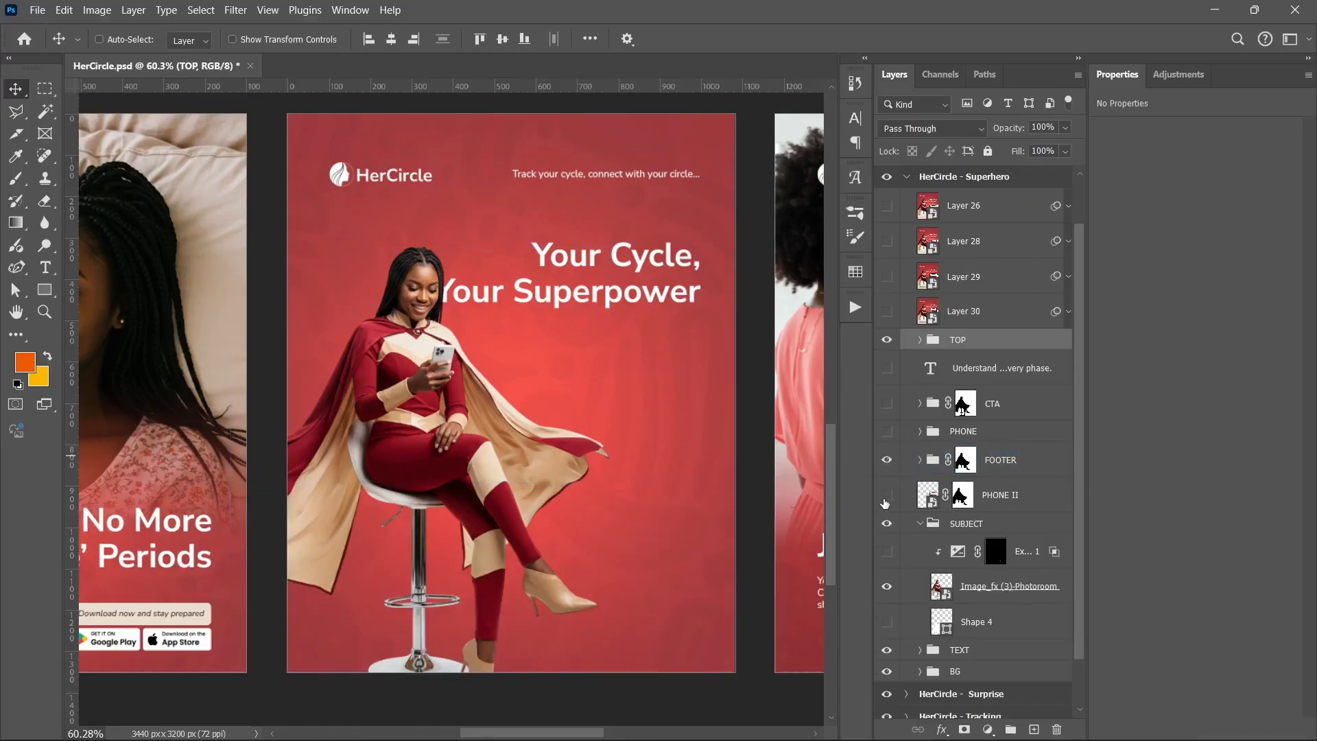
click(887, 494)
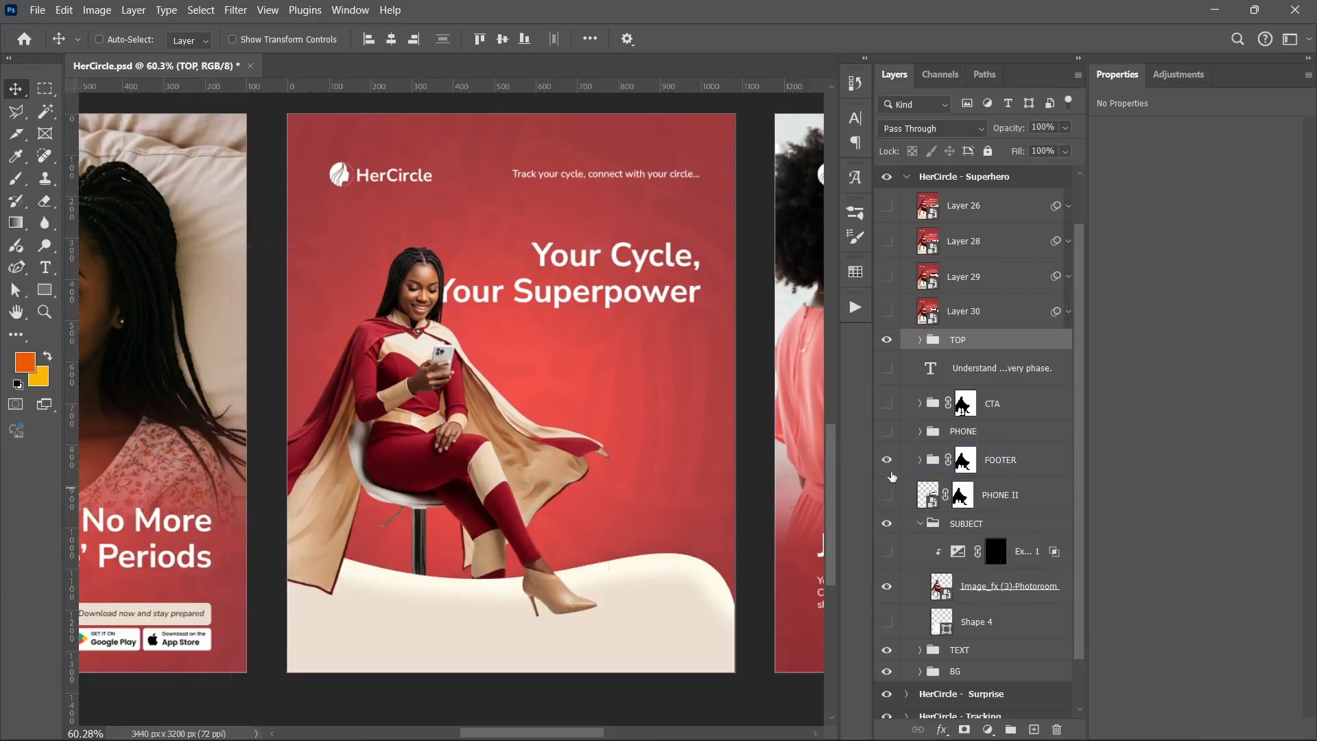
click(888, 406)
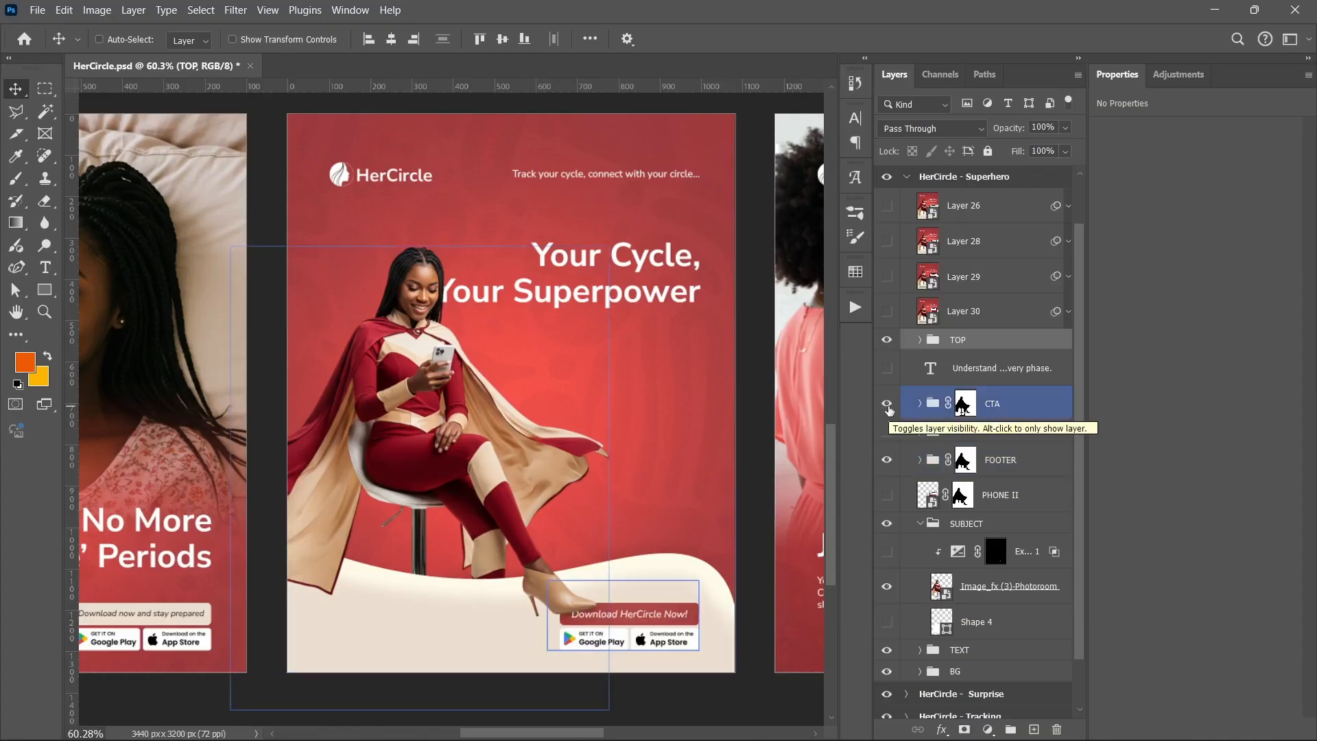
scroll(603, 597, down, 2)
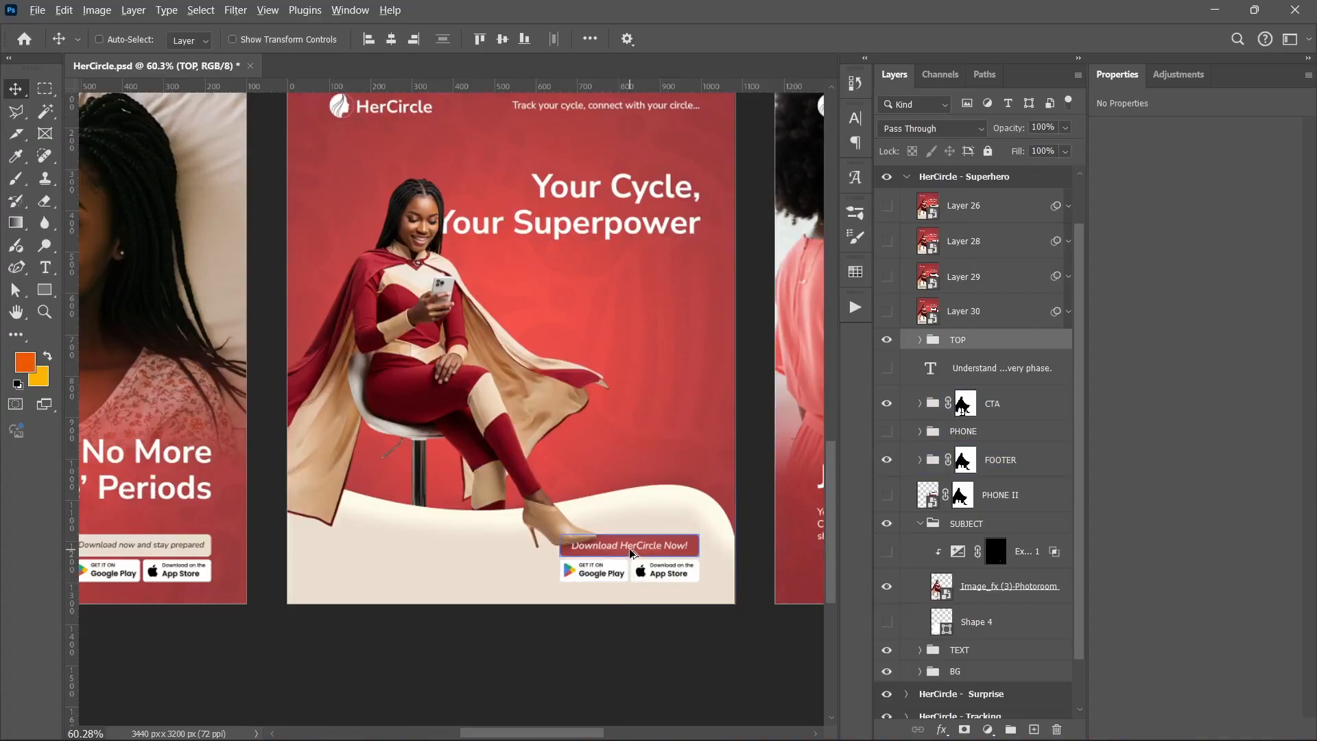
scroll(627, 572, up, 1)
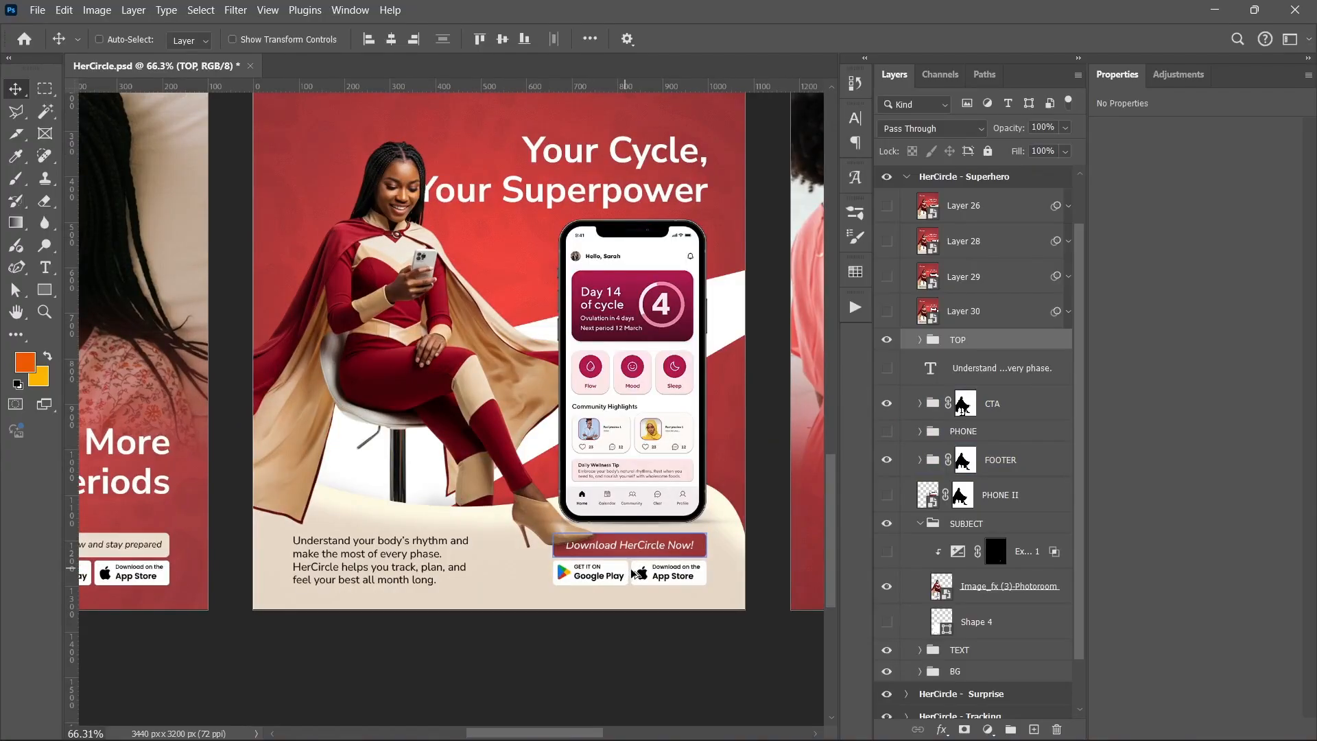
scroll(709, 656, up, 2)
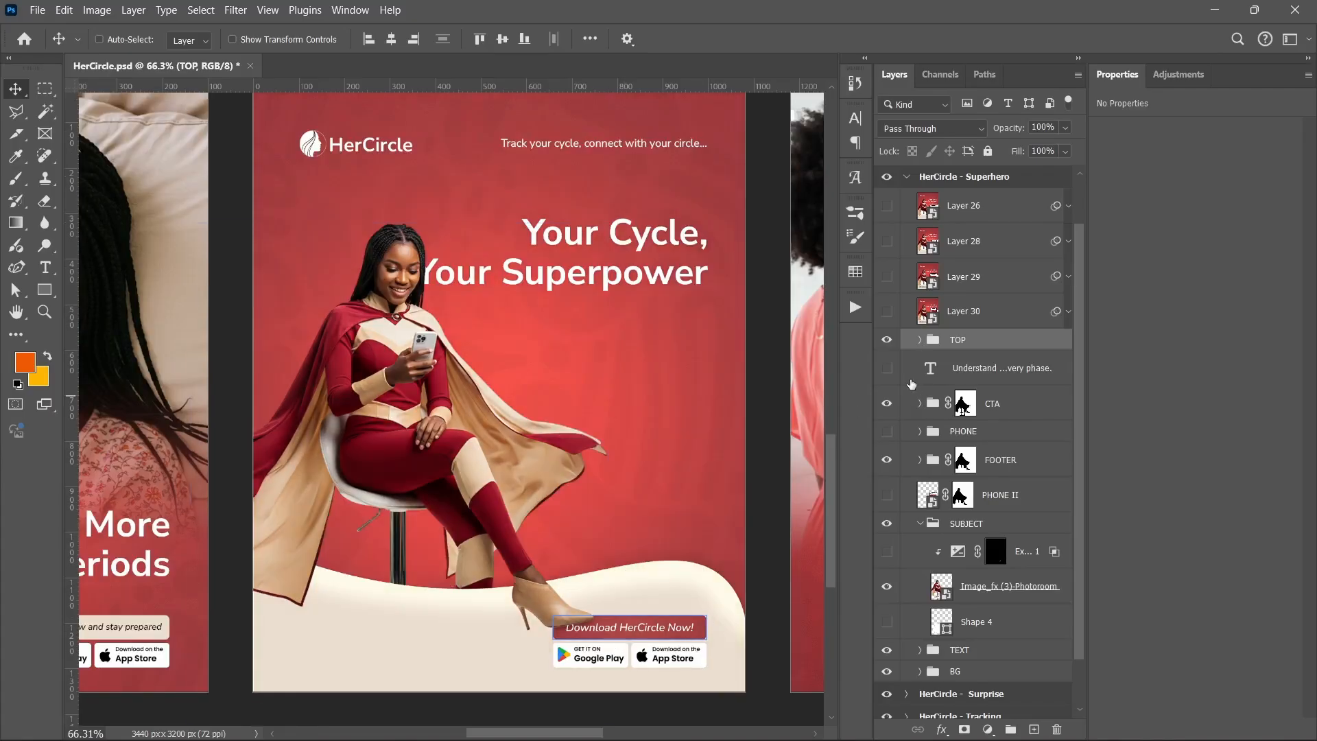
Show the PHONE group and the 'Understand …very phase.' body text layer
click(887, 431)
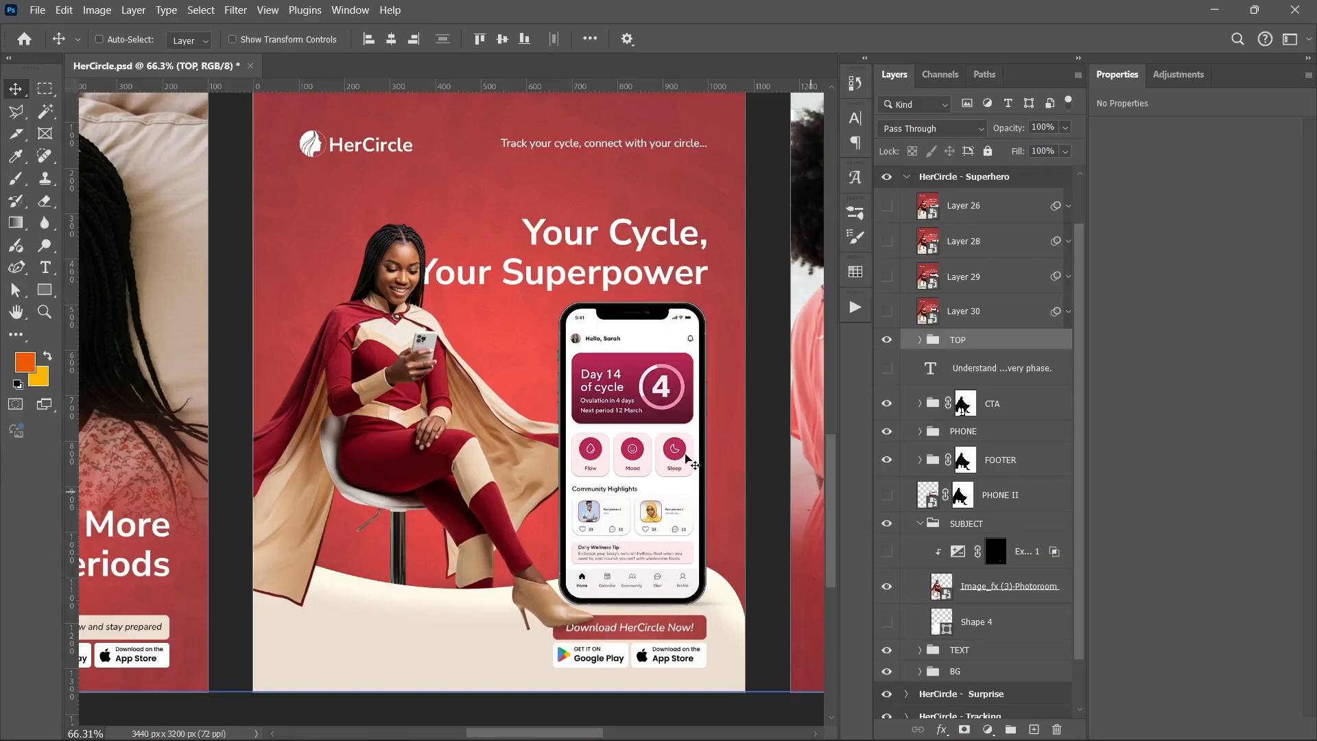
click(911, 529)
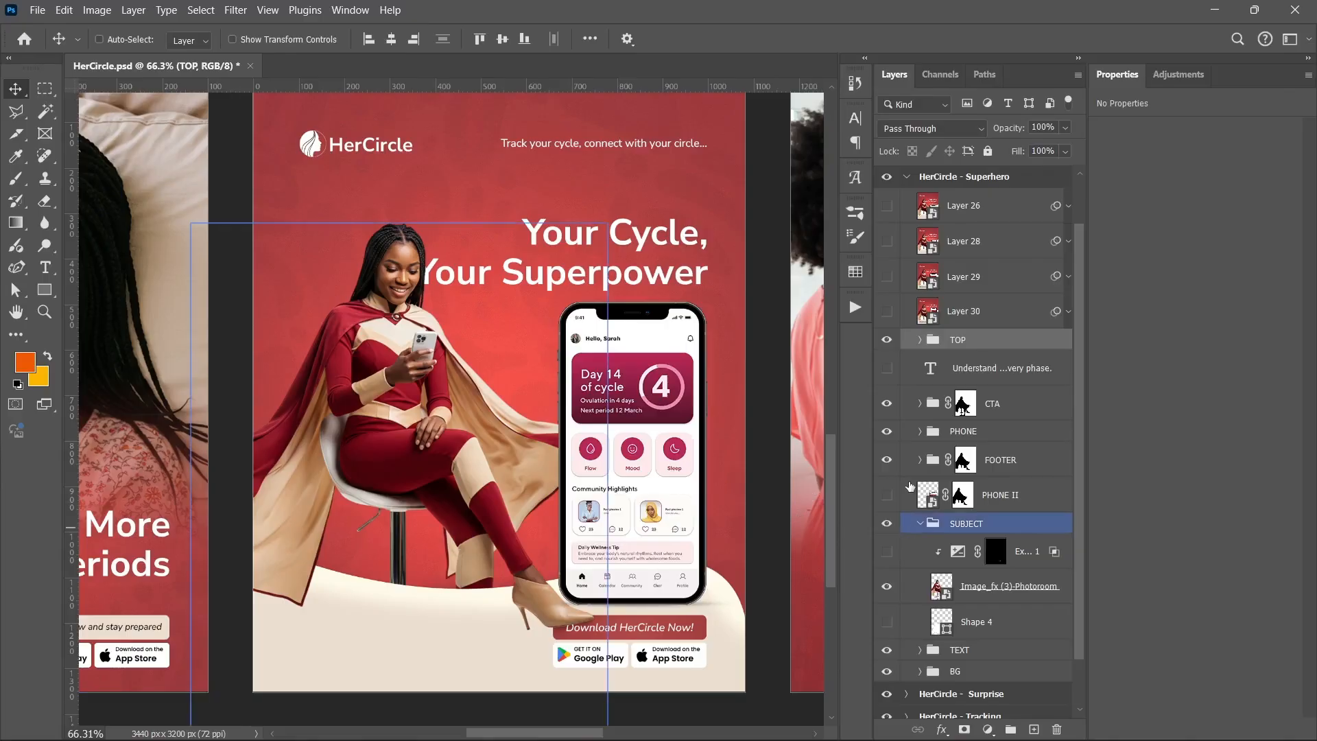
click(887, 368)
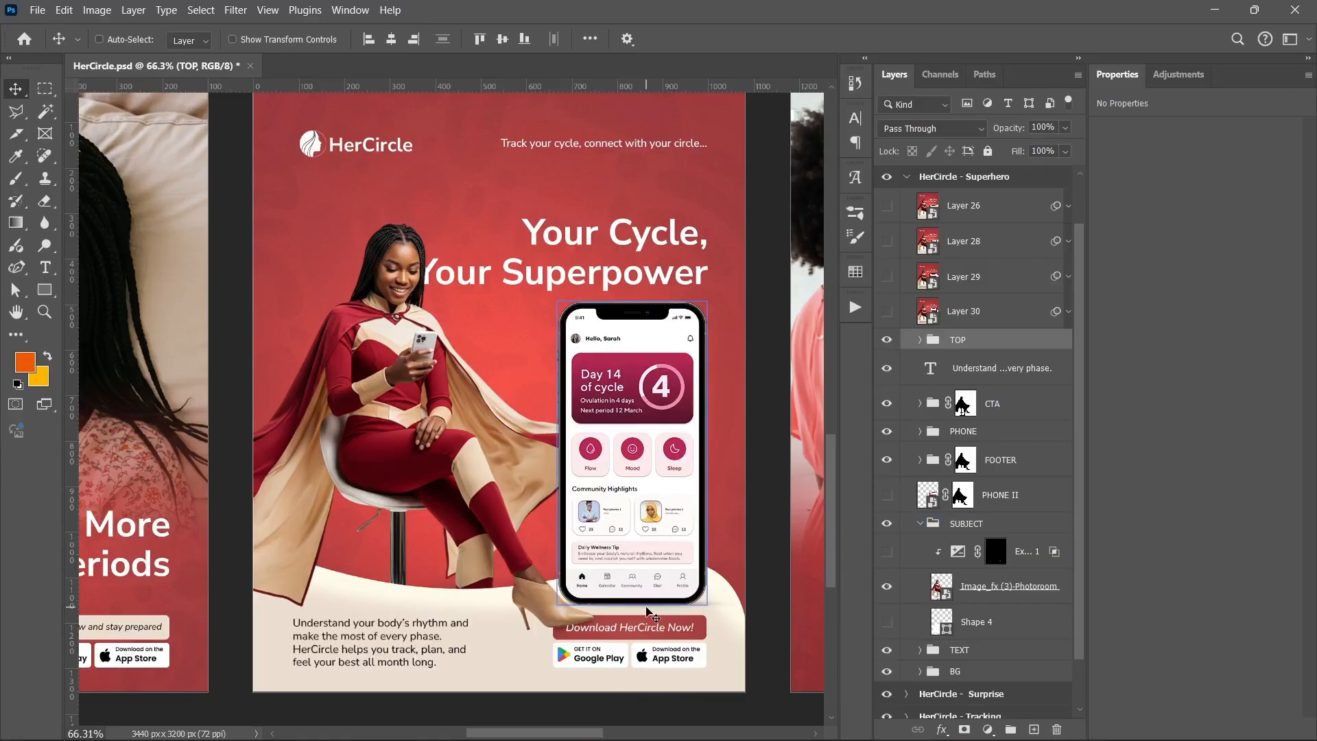
scroll(604, 704, down, 2)
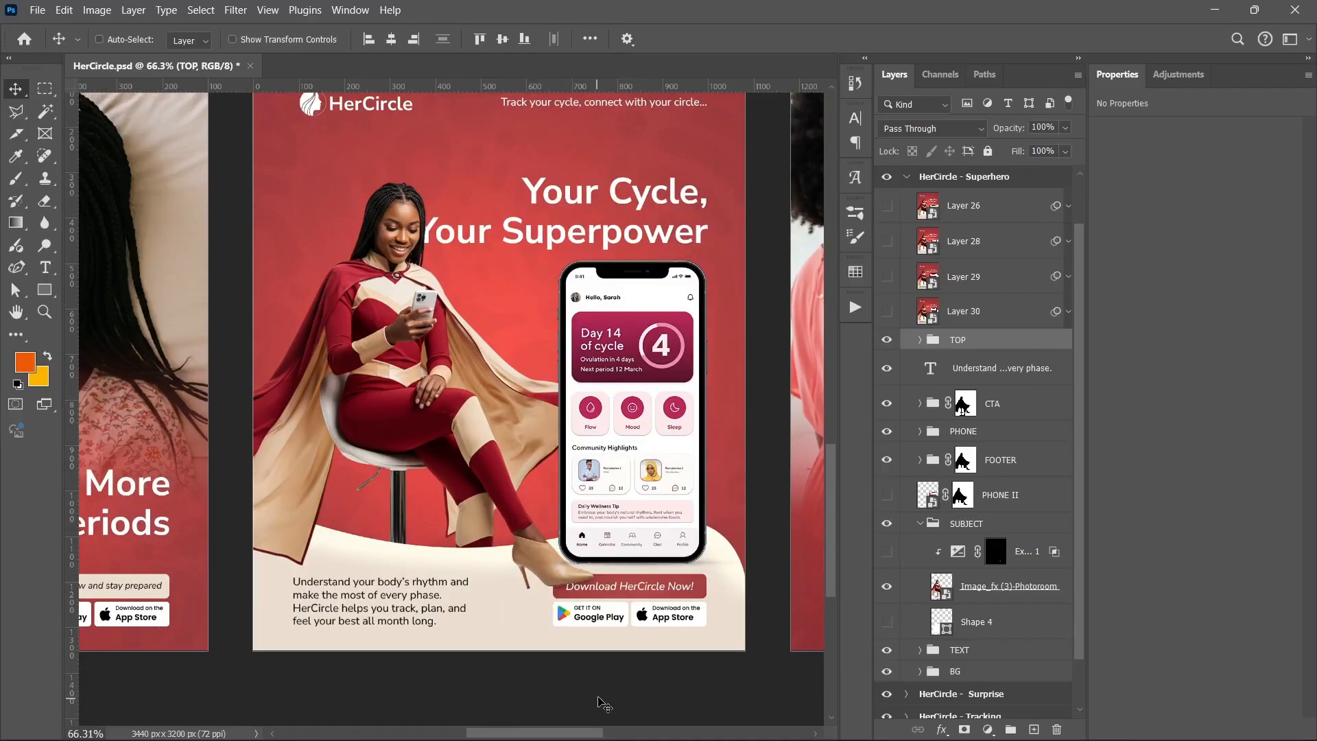
scroll(565, 566, up, 4)
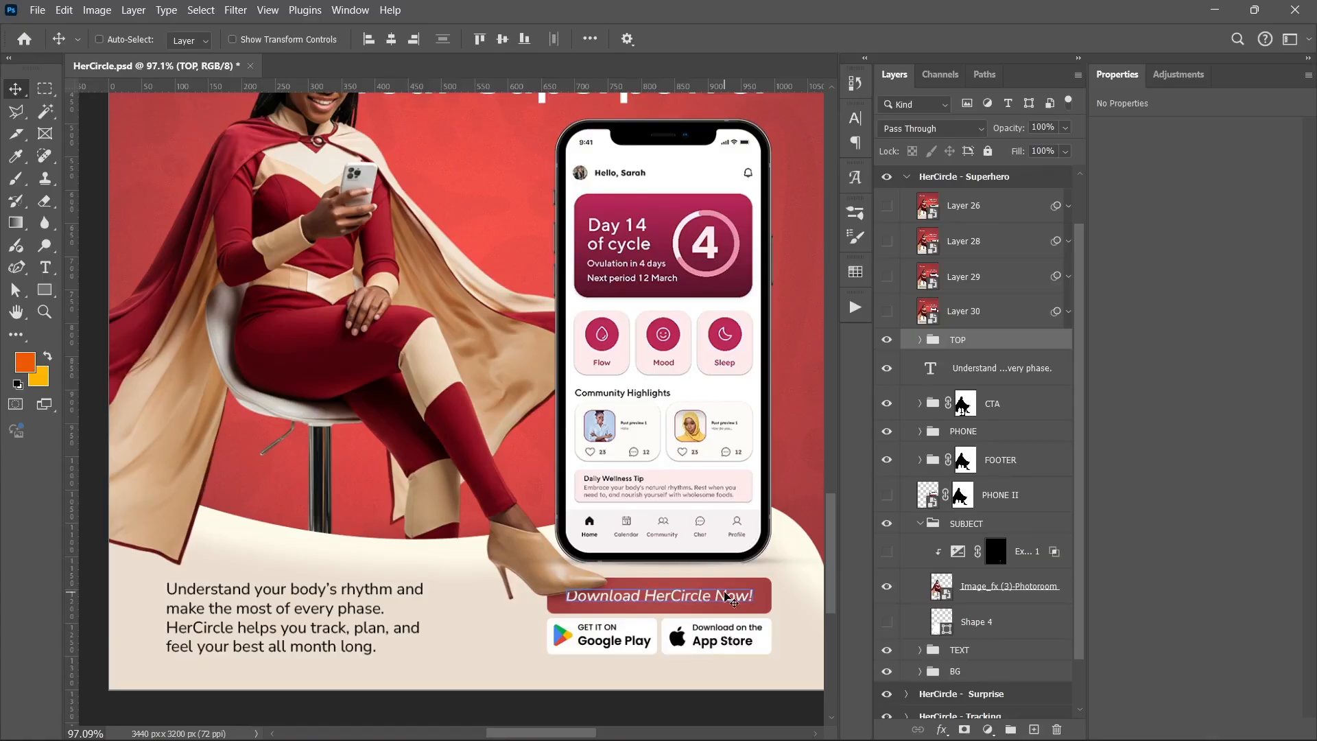
Inspect the rebuilt Superhero poster and the neighbouring Circle poster across the canvas
click(978, 453)
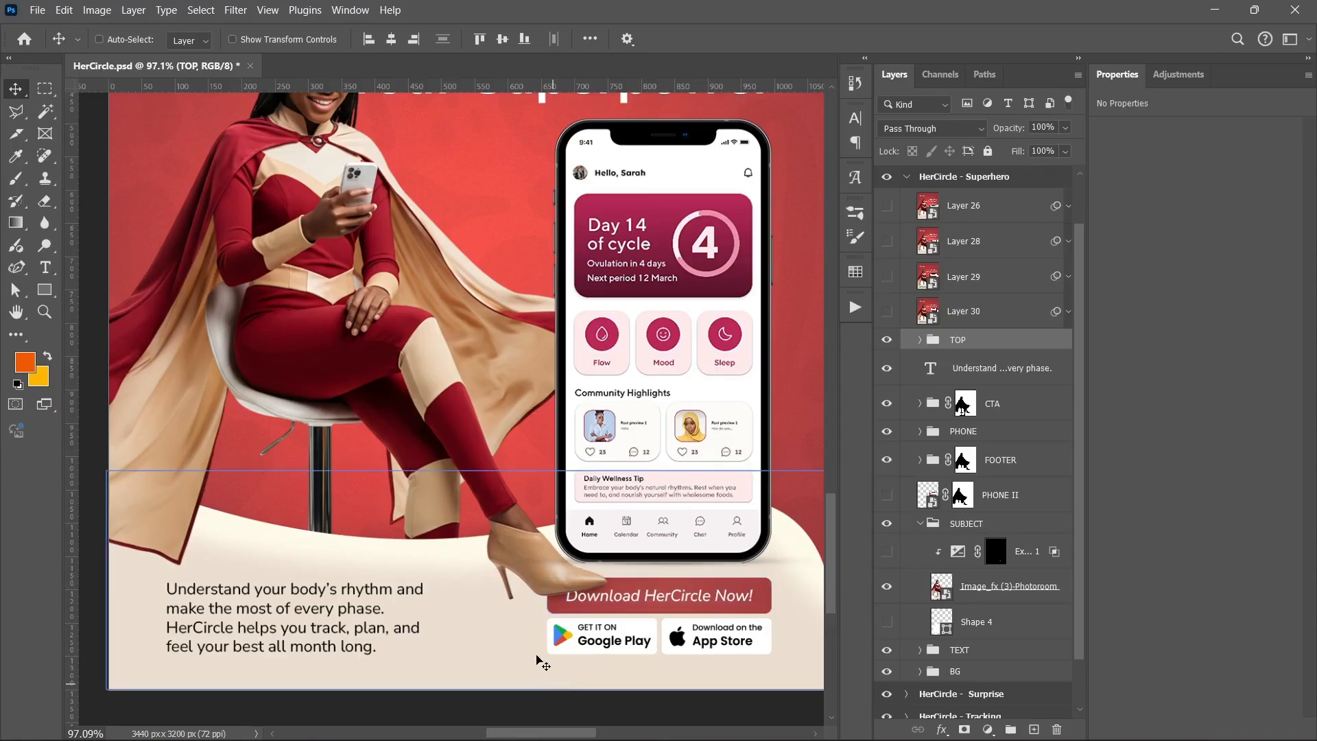
scroll(535, 573, down, 3)
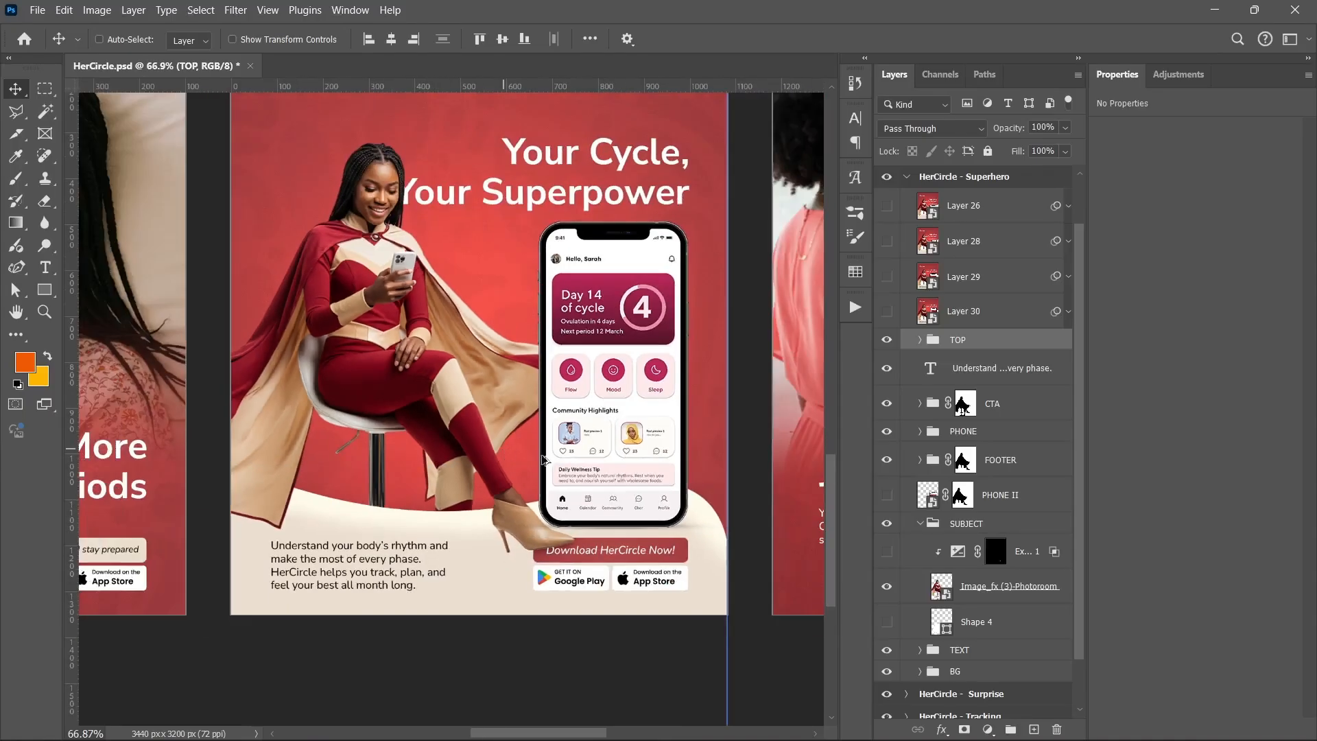
scroll(508, 456, down, 1)
scroll(570, 401, down, 1)
scroll(564, 399, up, 3)
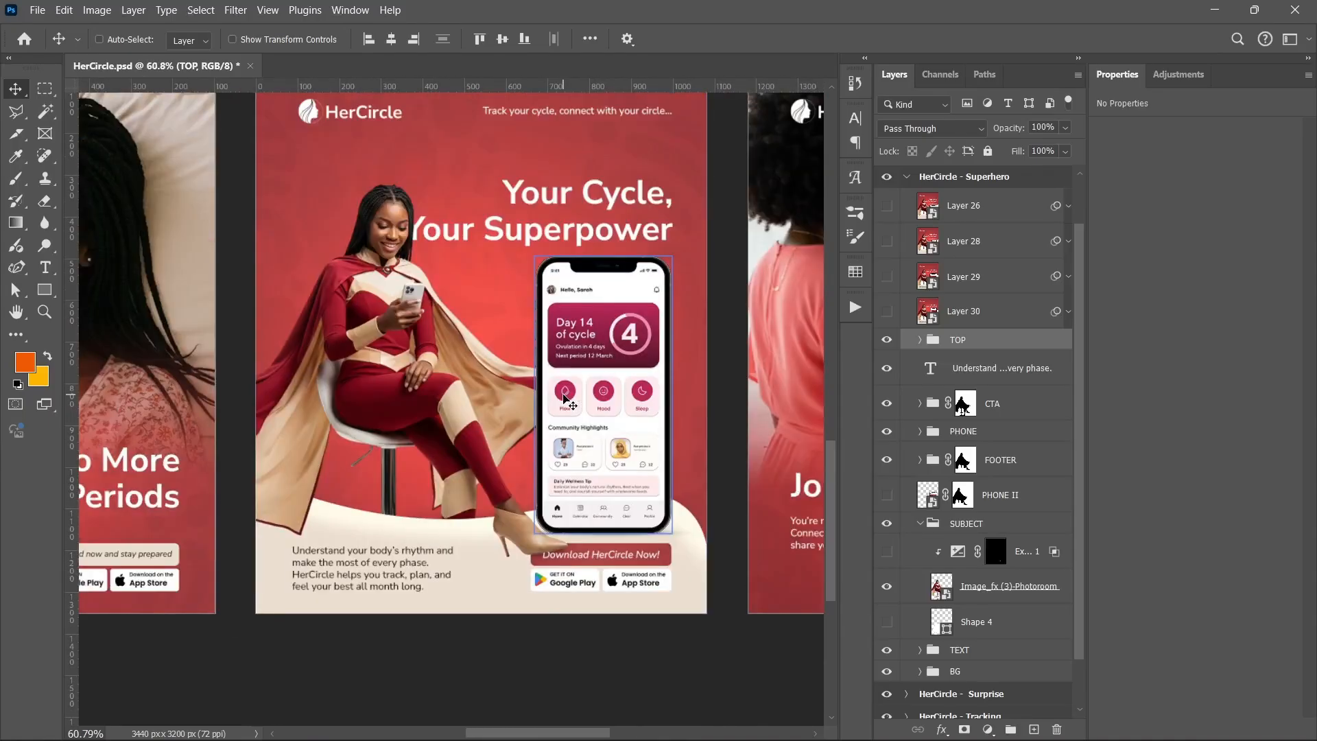
scroll(589, 394, down, 2)
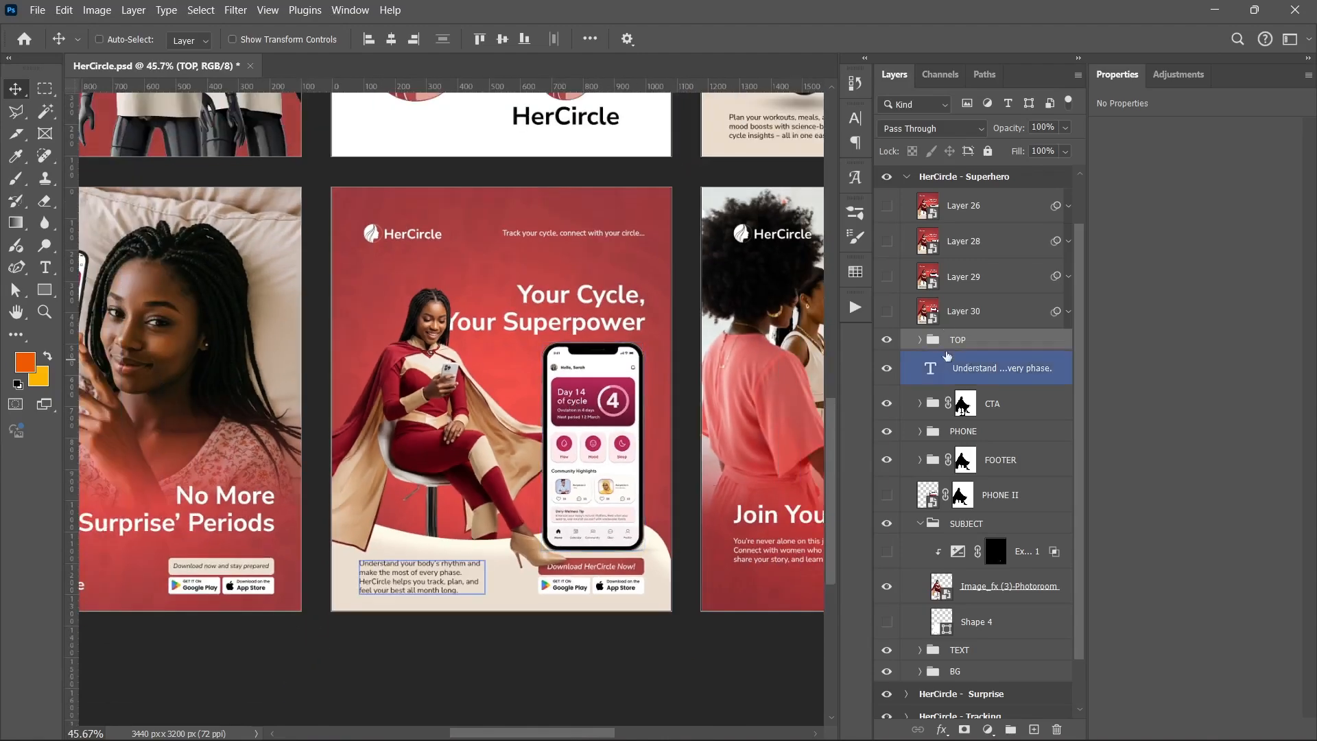
key(ctrl+;)
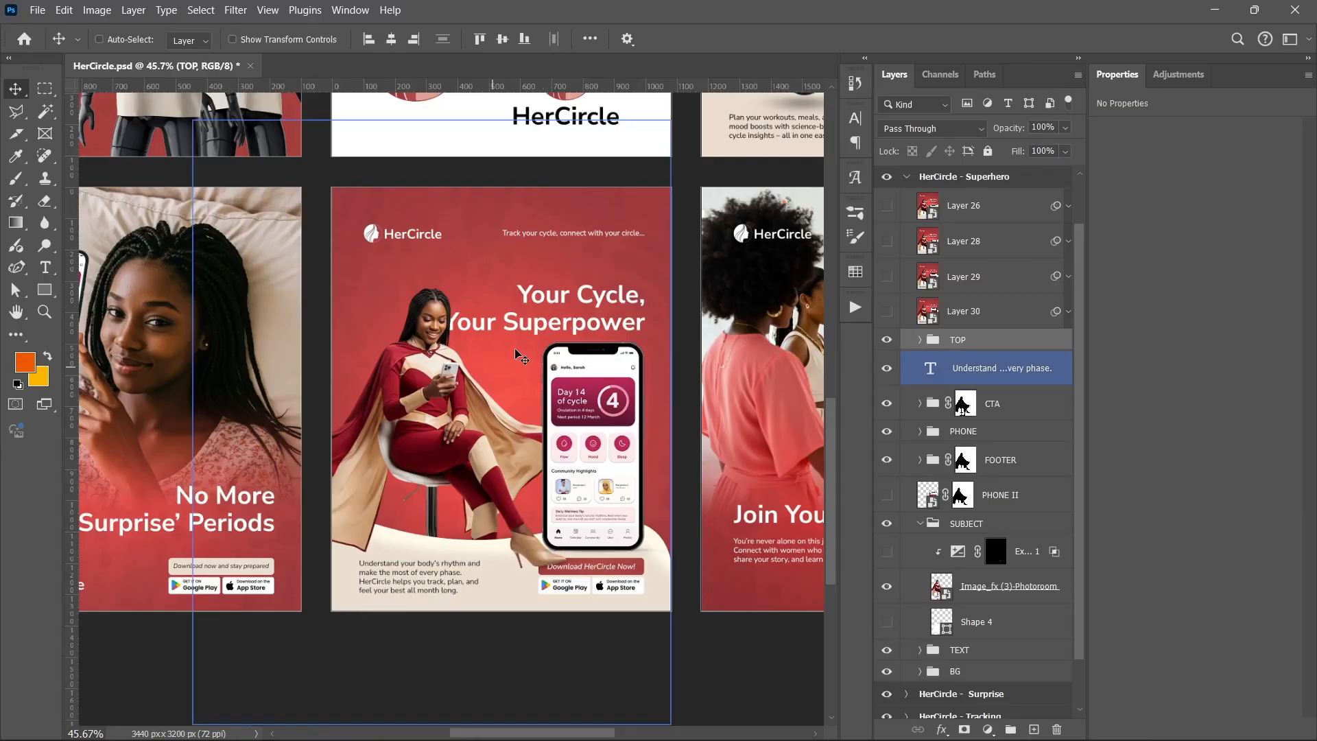
key(ctrl+;)
drag(598, 318, 272, 350)
scroll(272, 350, right, 5)
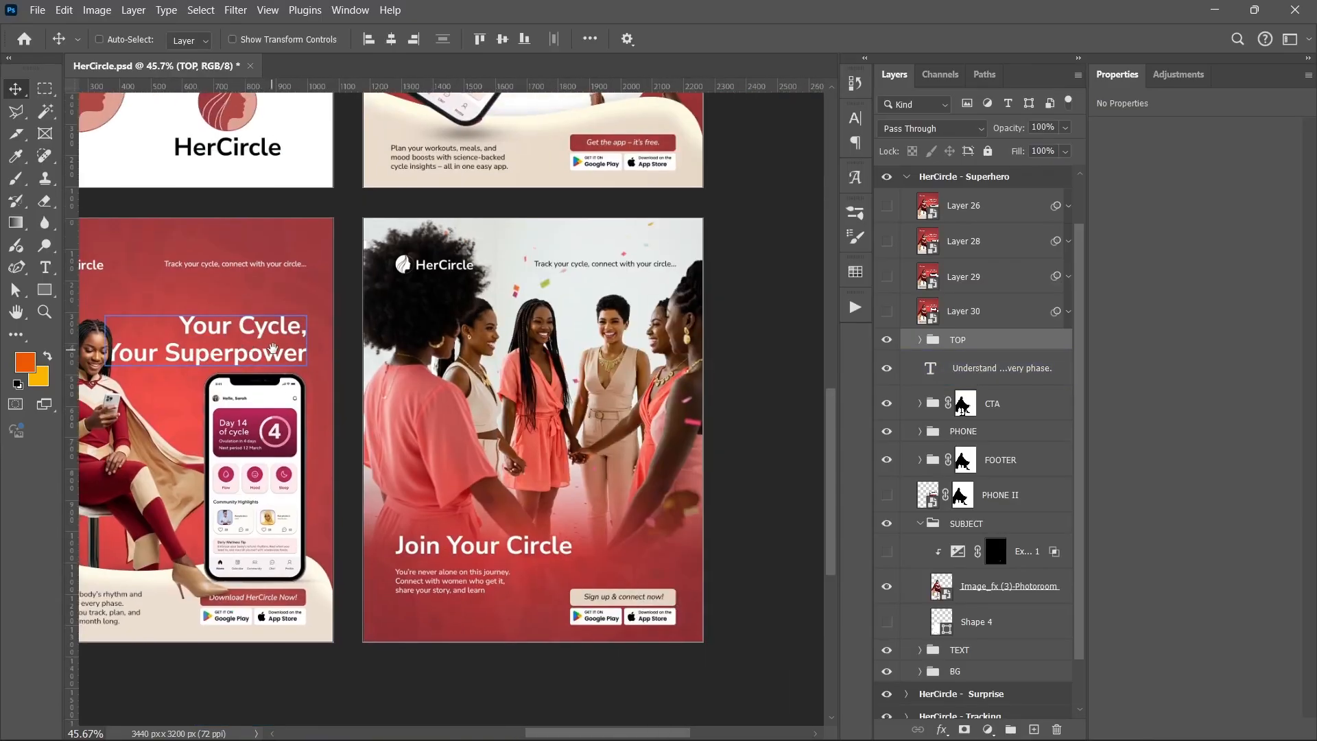
scroll(470, 345, up, 3)
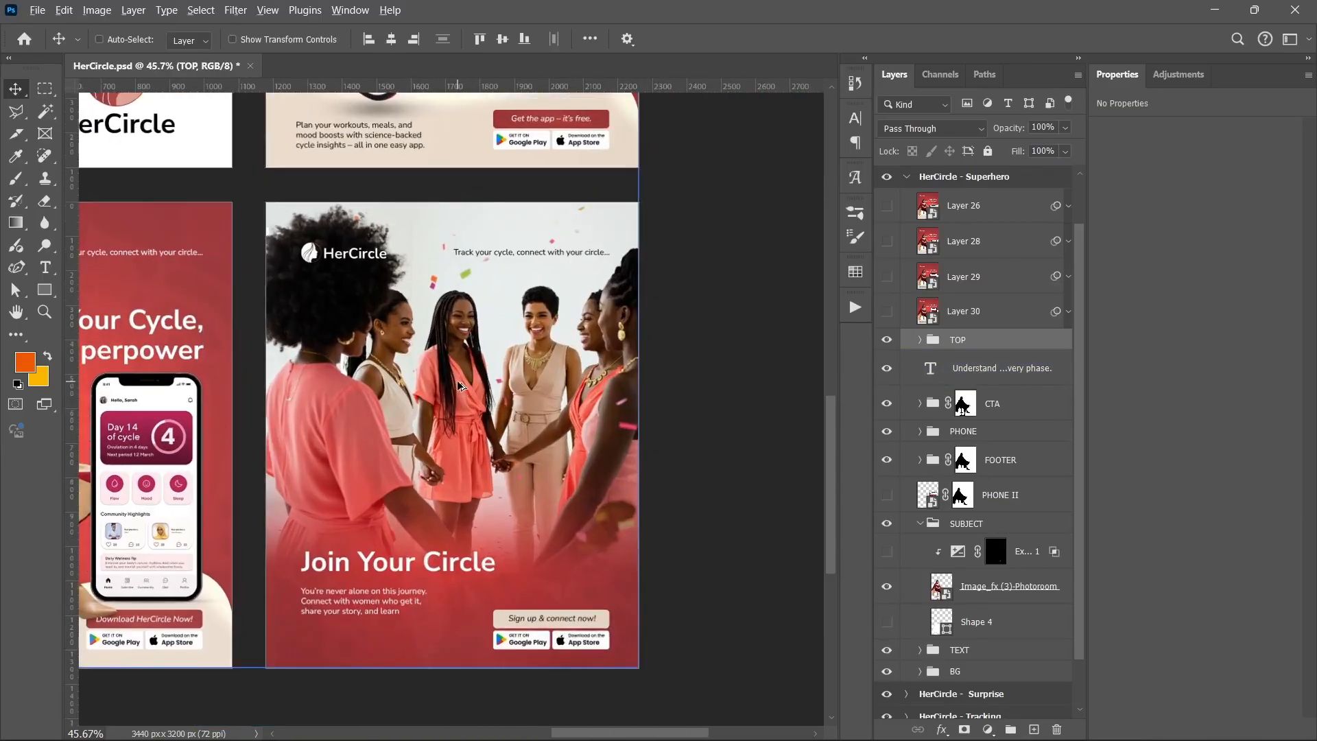
Collapse the Superhero artboard, expand the HerCircle - Circle artboard, and hide its Layer 40 through SUBJECT layers
click(912, 184)
click(910, 179)
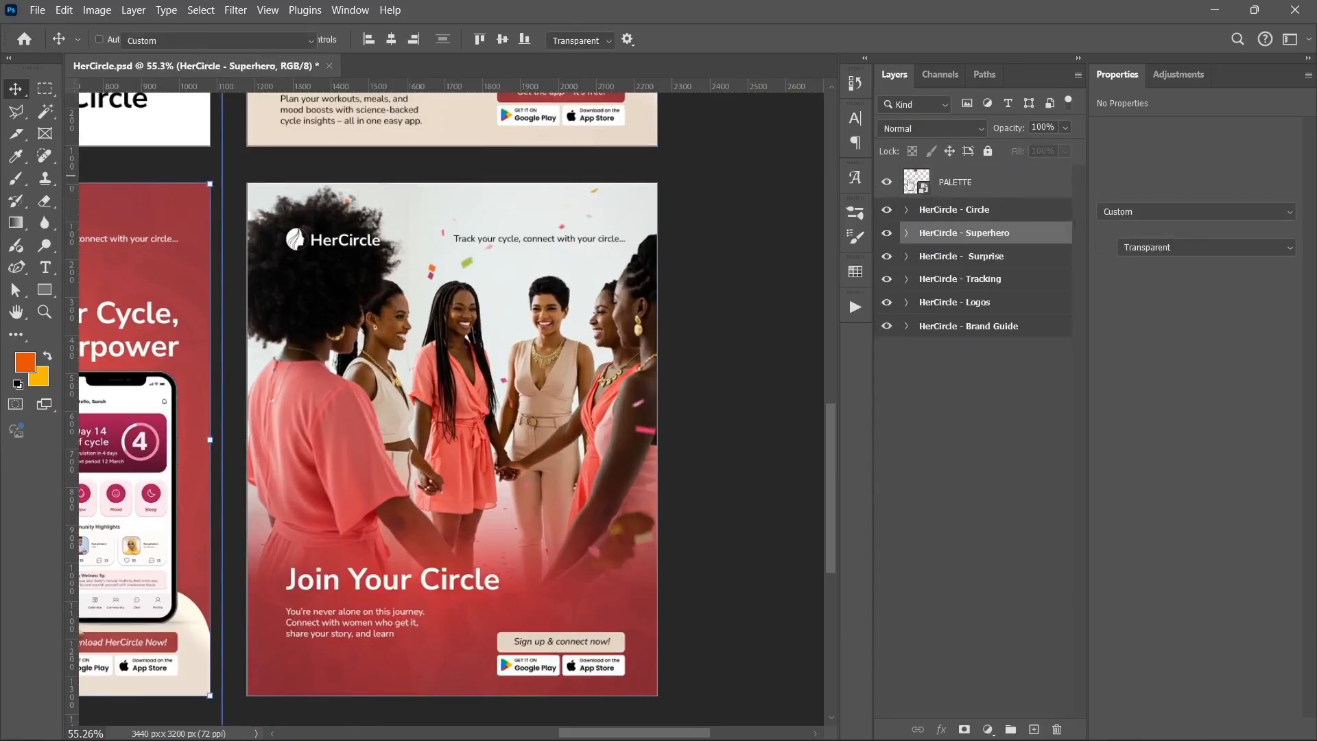
key(shift+v)
click(909, 217)
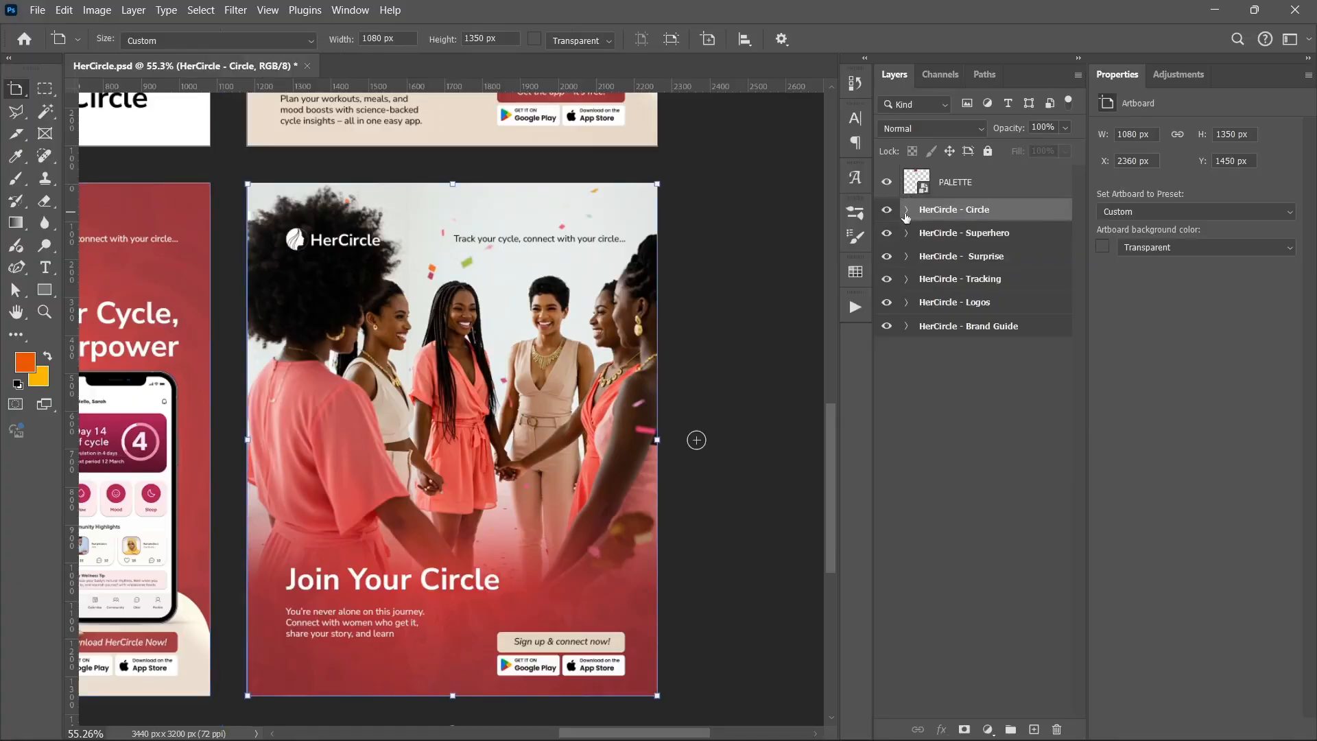
click(906, 210)
drag(889, 251, 886, 335)
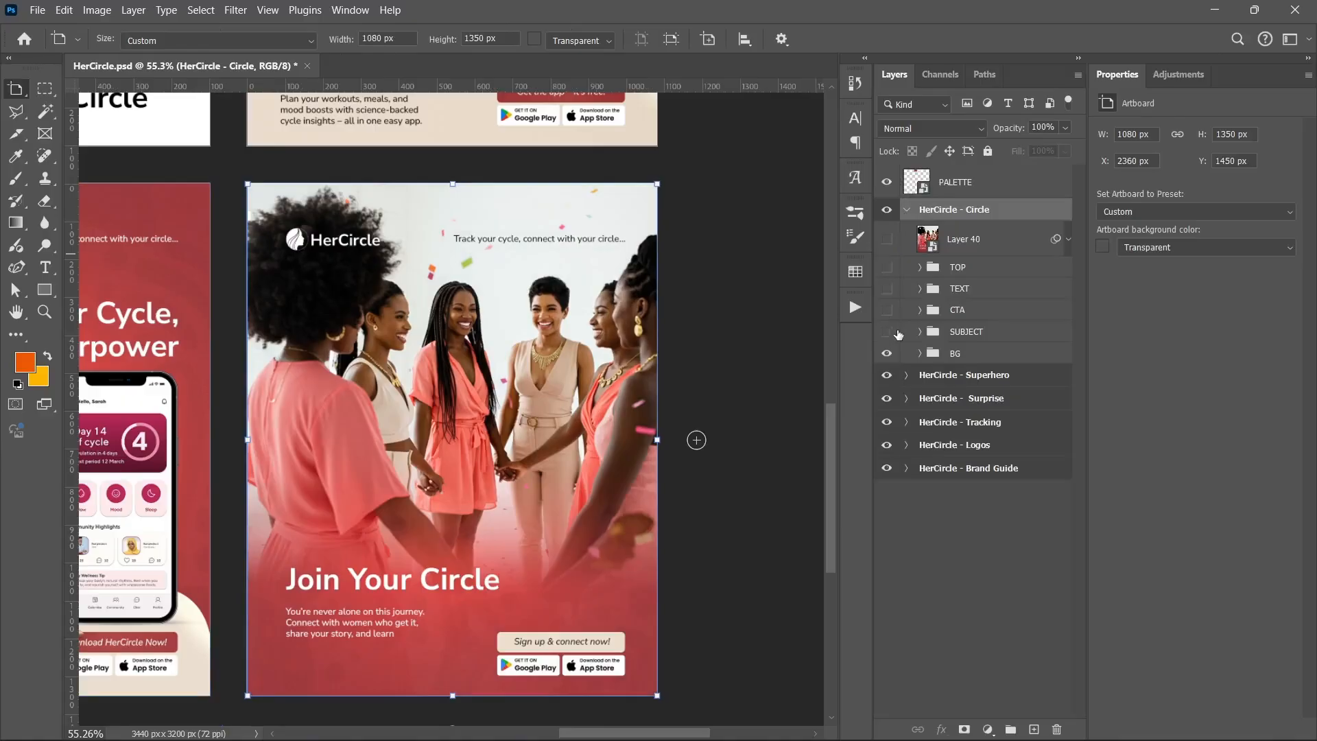
Make the SUBJECT group of the Circle poster visible and expand it
click(884, 551)
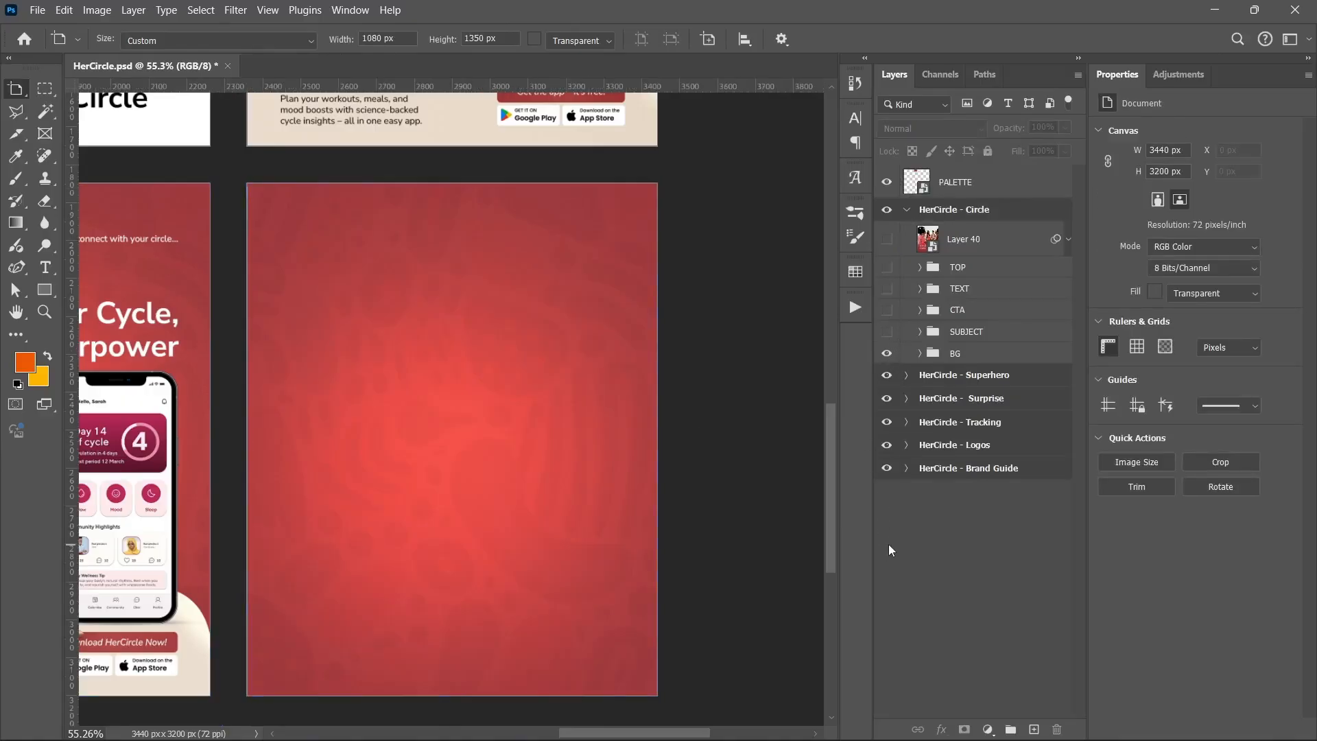
click(887, 332)
click(919, 332)
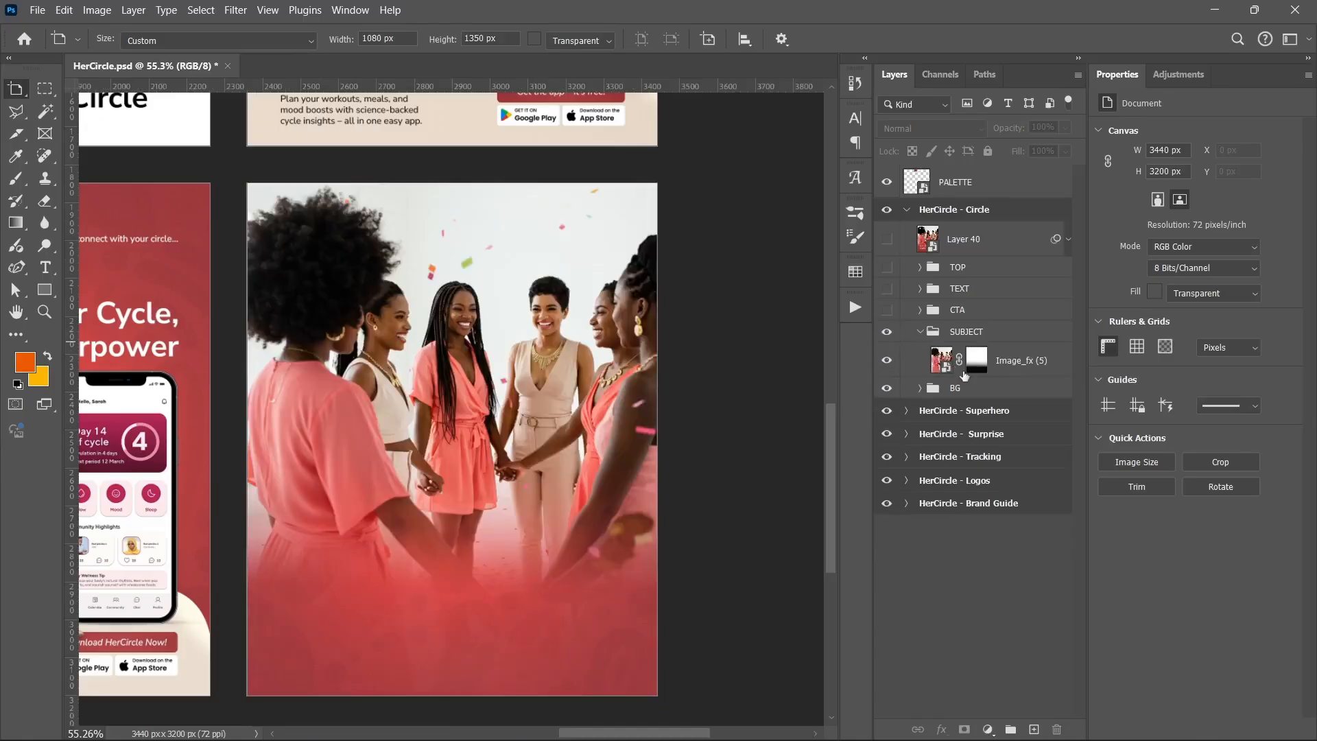
Disable and re-enable the Image_fx (5) layer mask to compare the subject, and collapse the SUBJECT group
shift+click(978, 362)
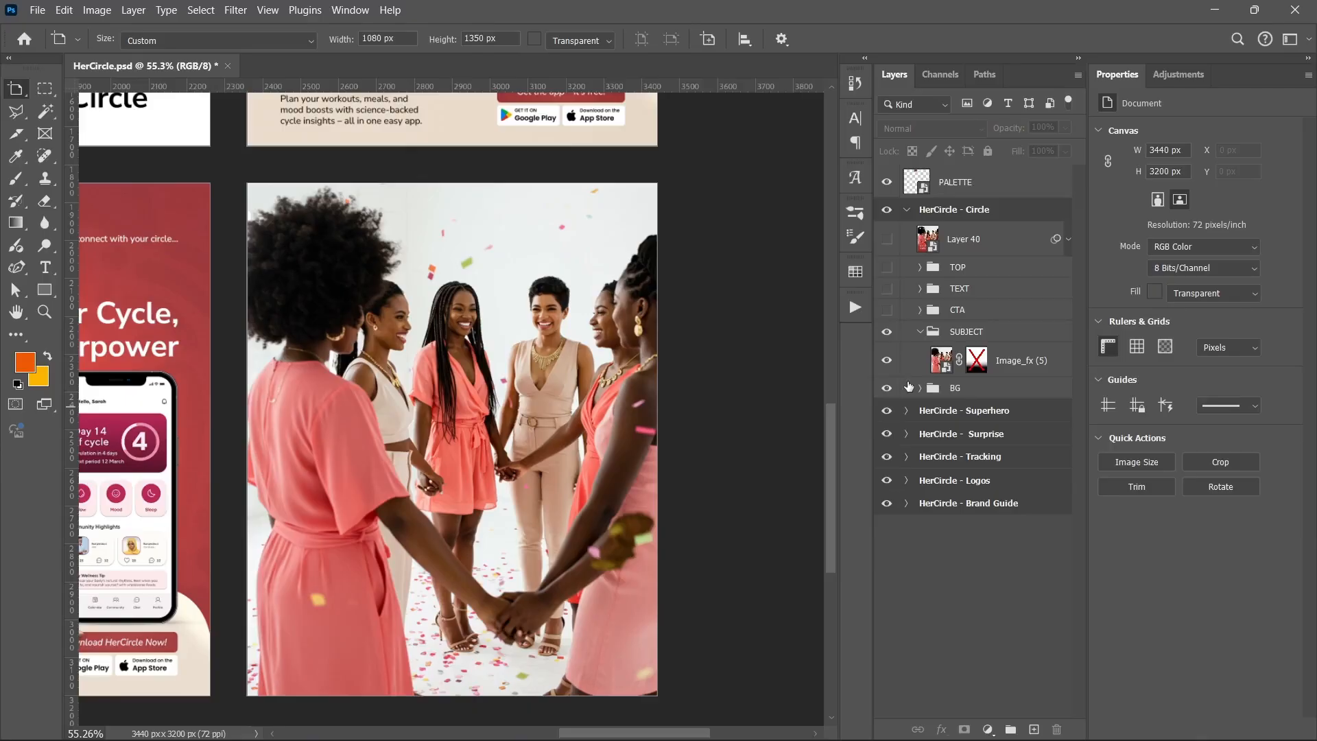
shift+click(977, 361)
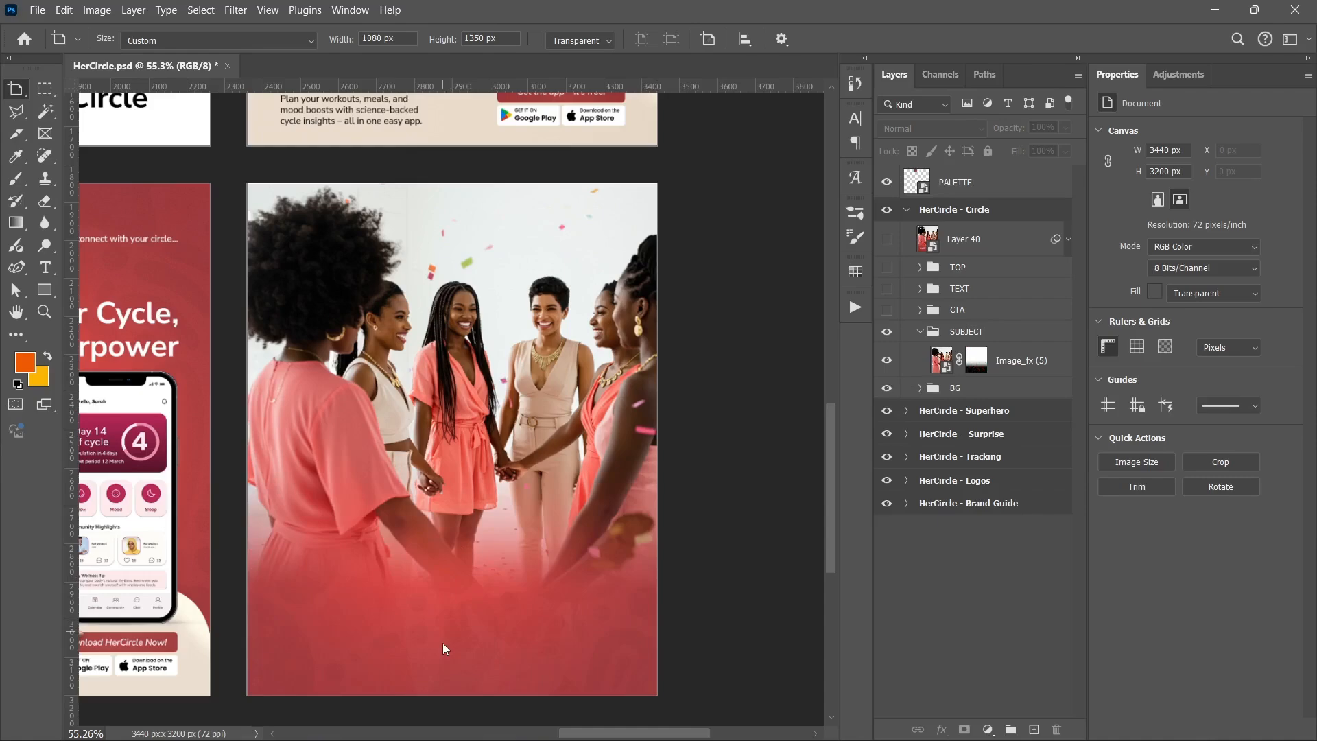
click(920, 331)
Make the CTA, TEXT and TOP groups of the Circle poster visible
click(888, 311)
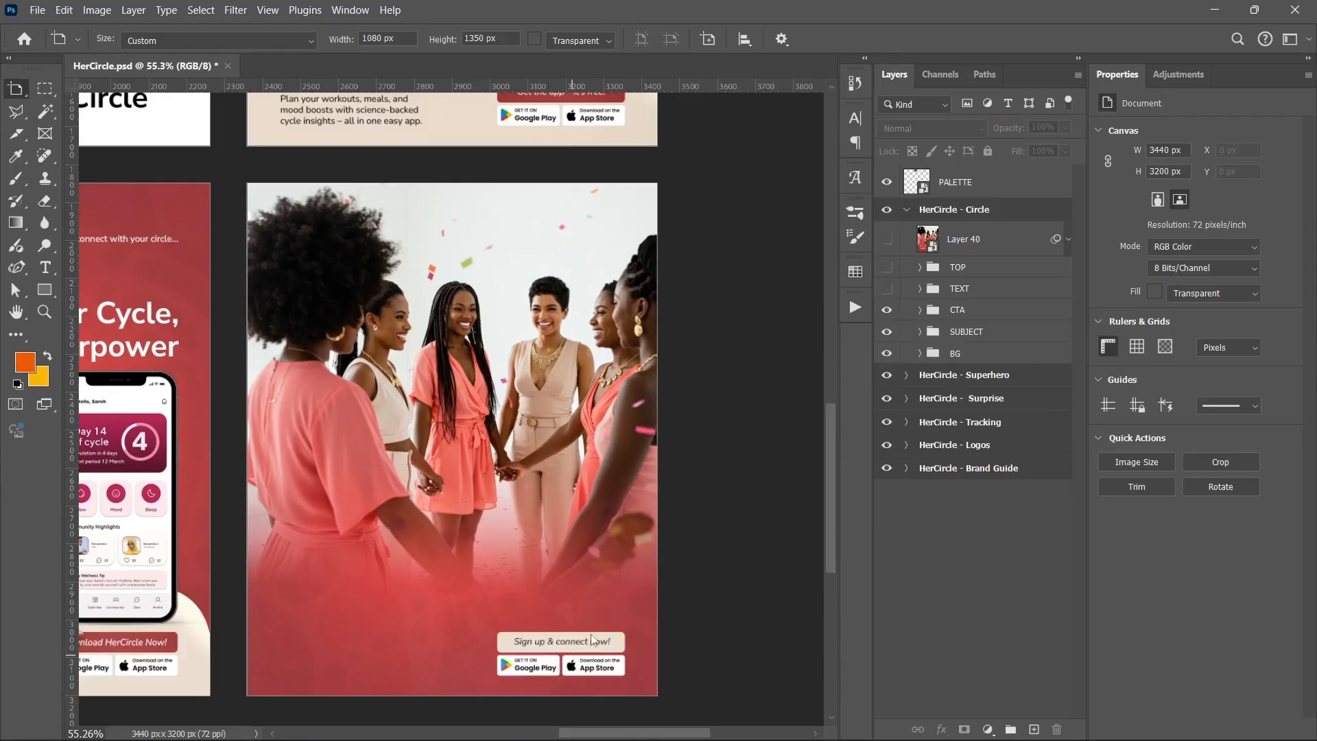
click(887, 289)
click(887, 268)
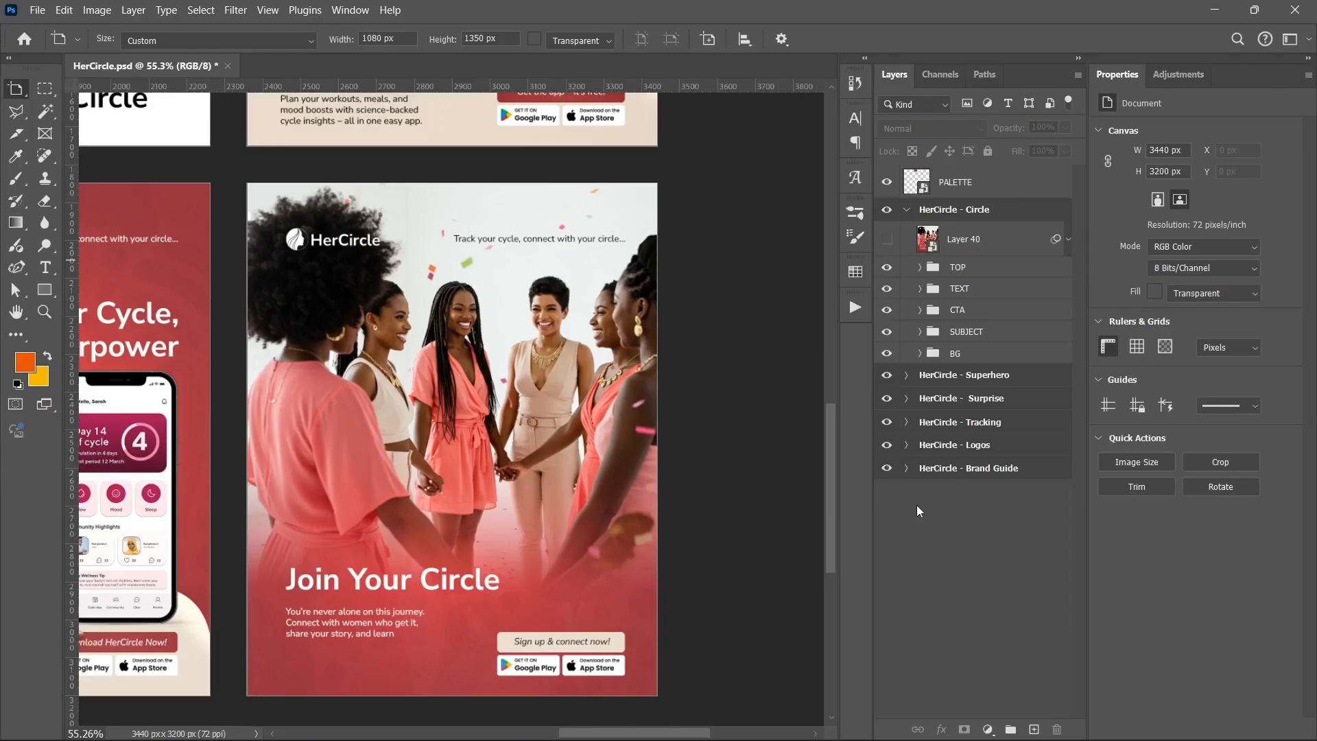
Zoom out to inspect all the rebuilt HerCircle artboards together, and switch to the Move tool
scroll(603, 471, down, 5)
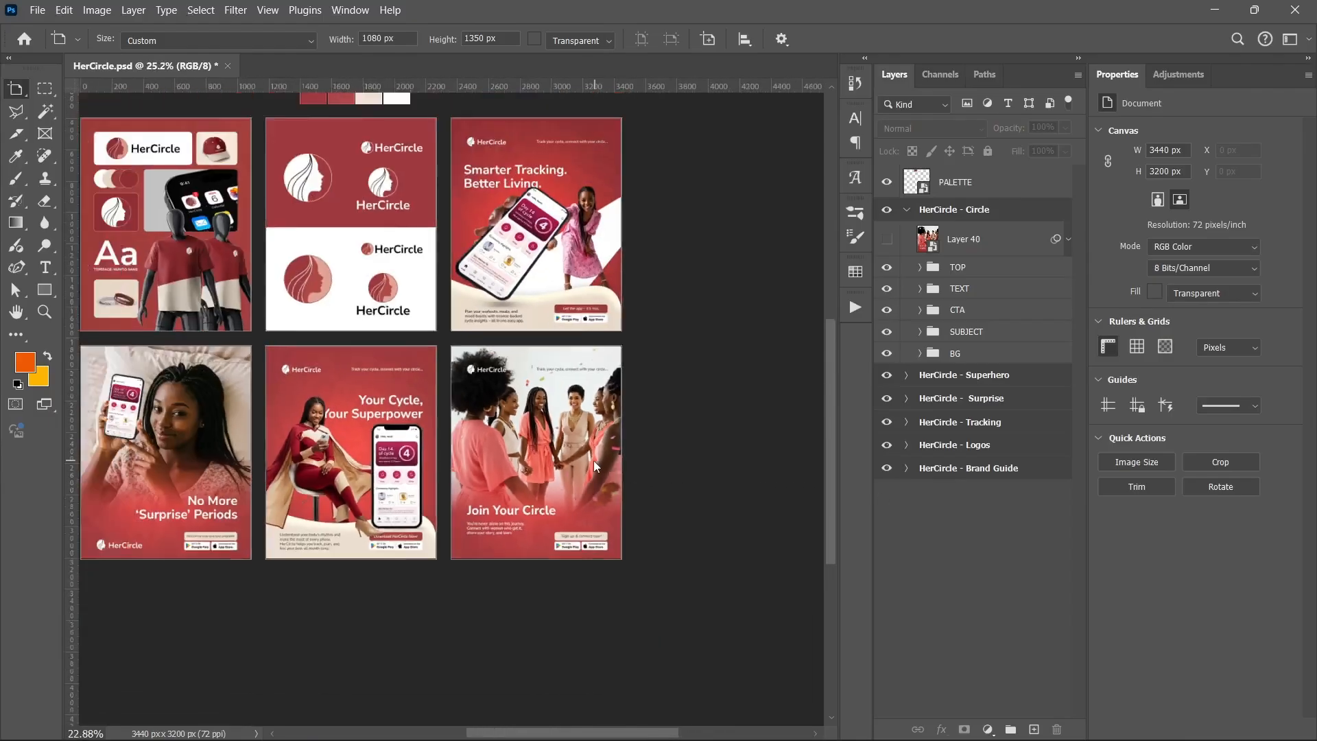
scroll(594, 463, down, 2)
drag(312, 402, 341, 438)
scroll(438, 454, up, 2)
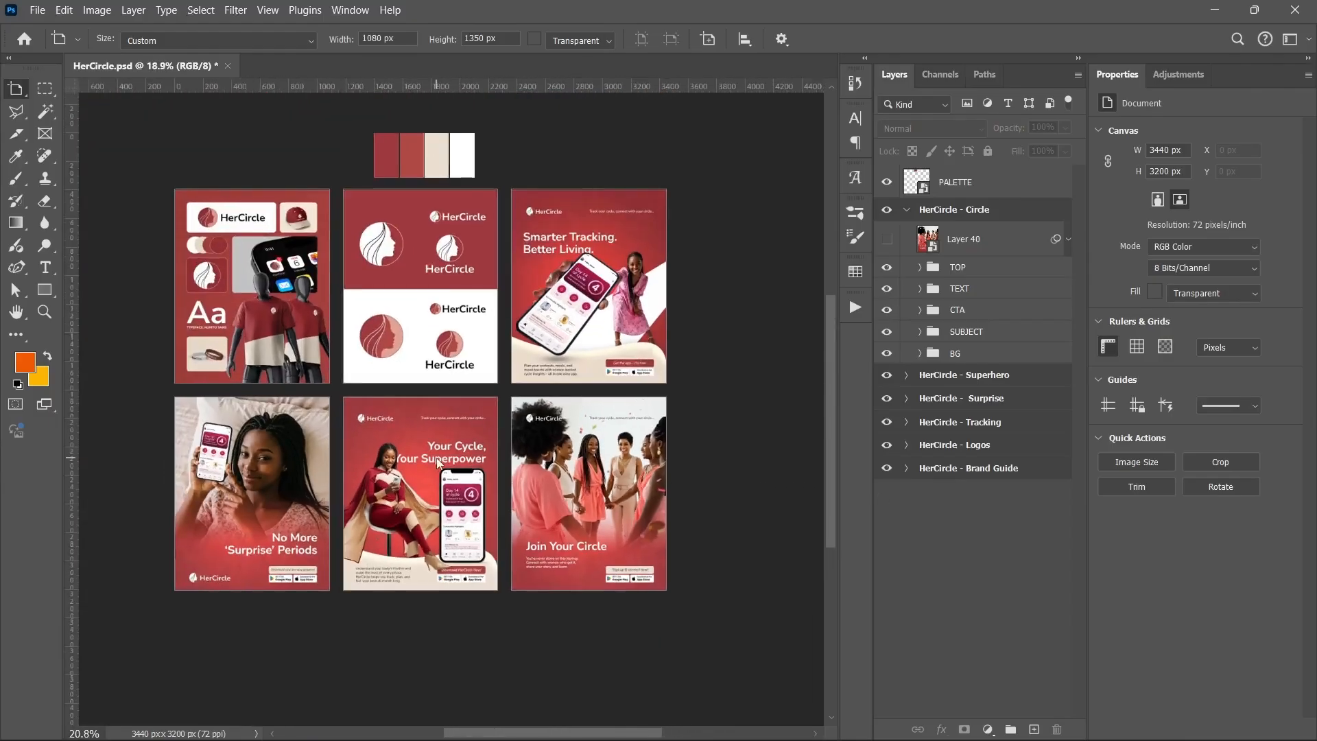
drag(441, 391, 442, 446)
scroll(442, 445, up, 1)
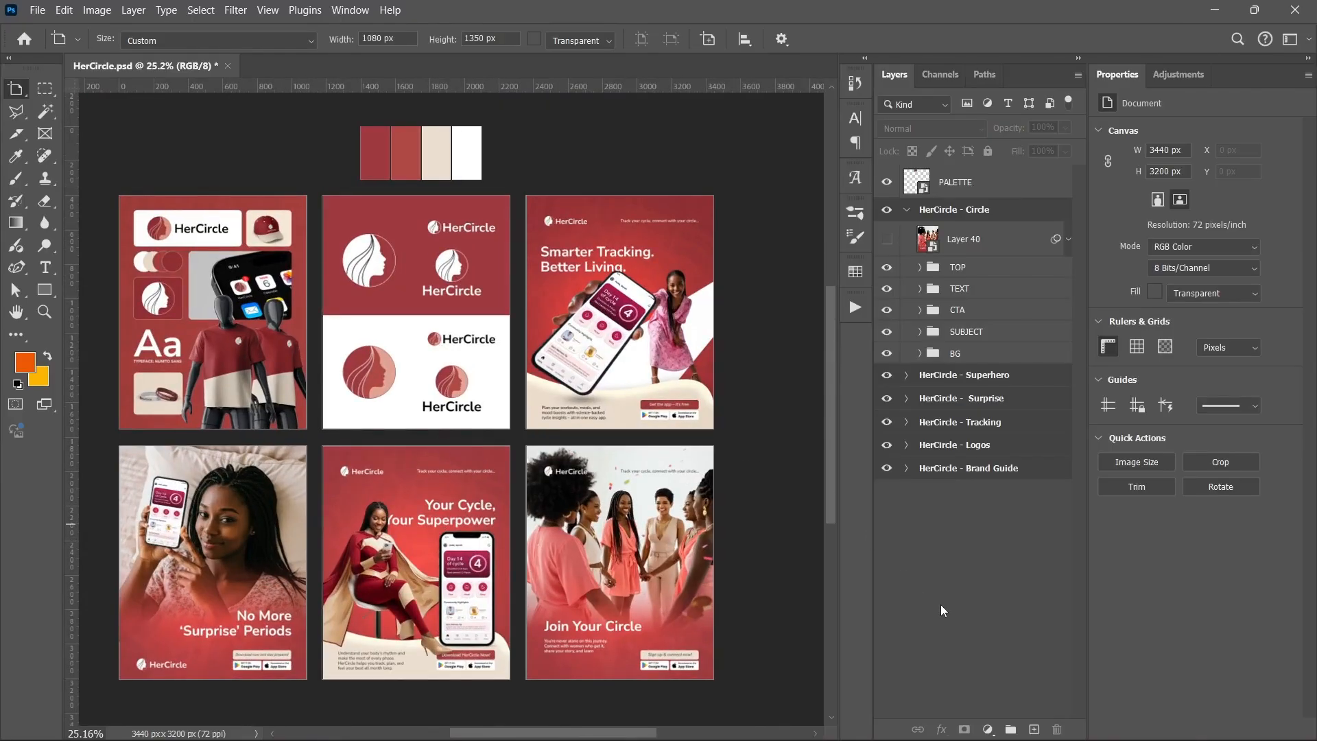
key(v)
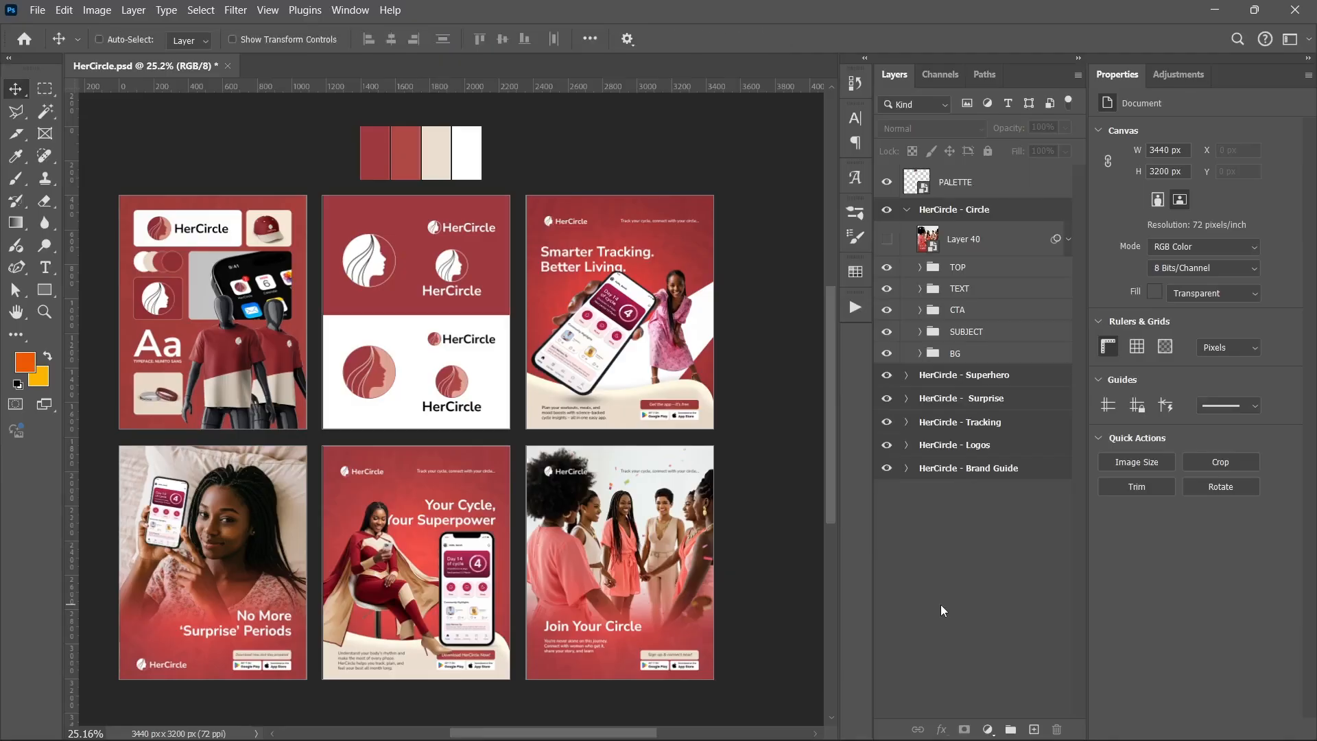